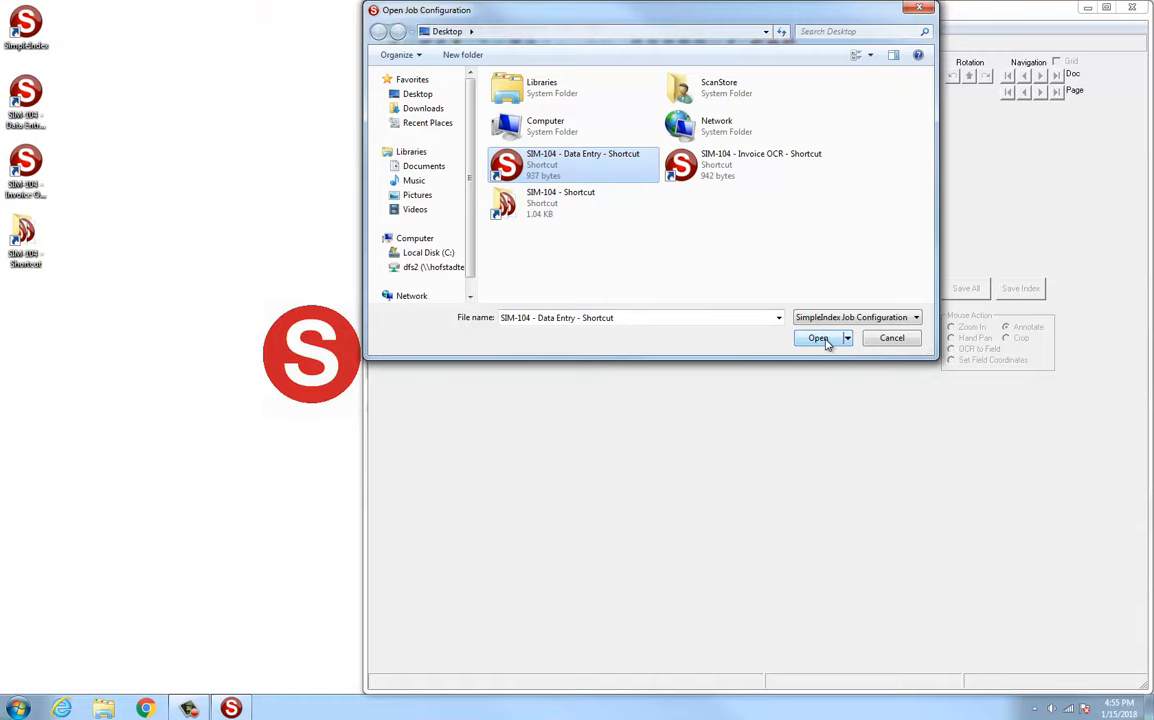
Open the SIM-104 - Data Entry job configuration.
left_click(826, 342)
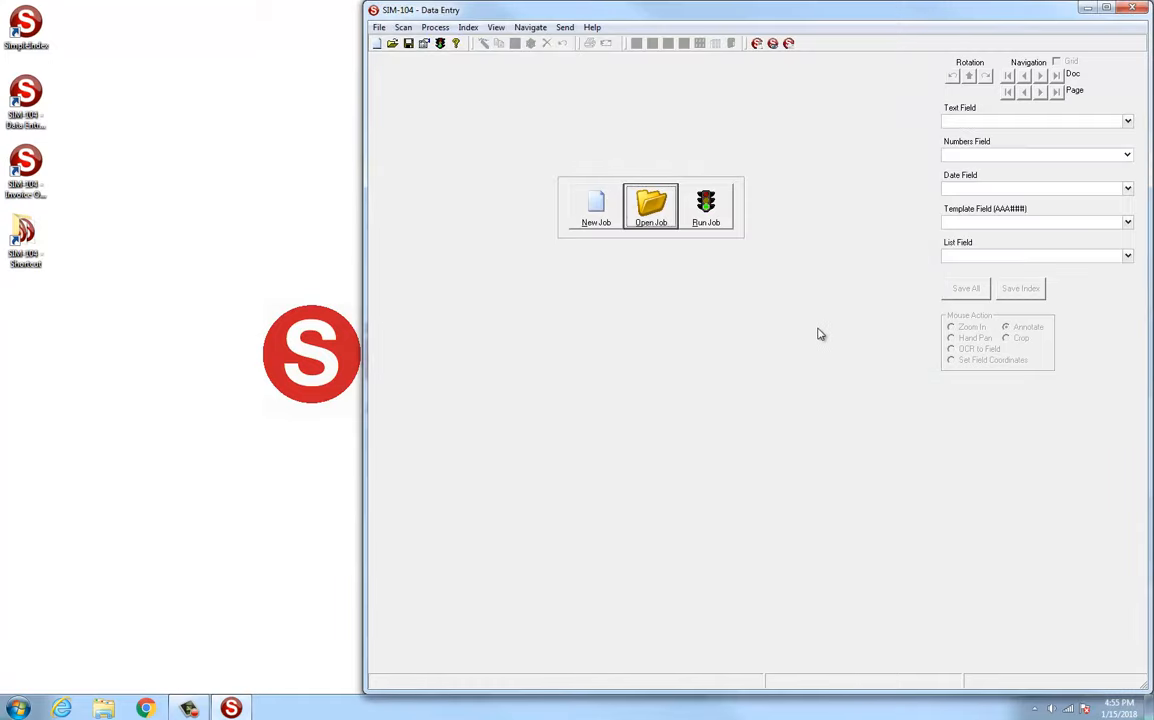
left_click(1108, 10)
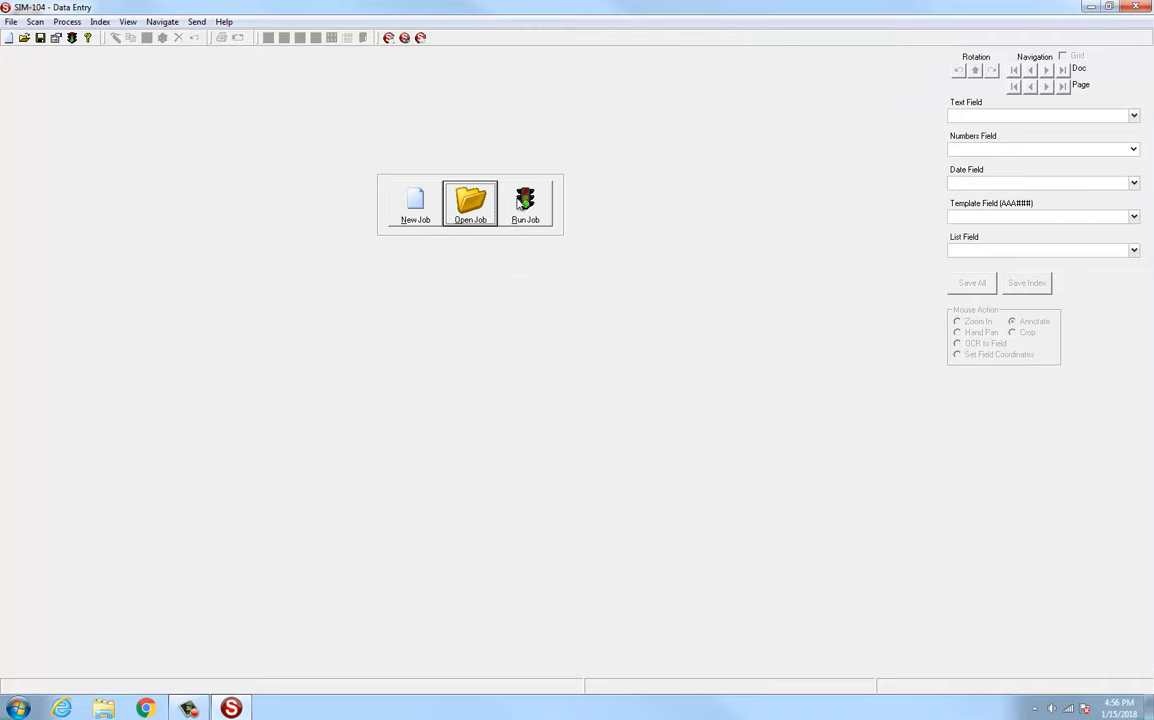
left_click(1108, 7)
View the Sample Page - 0001 image in the SIM-104 job's Data Entry input folder, closing the viewer and folder when finished.
double_click(16, 238)
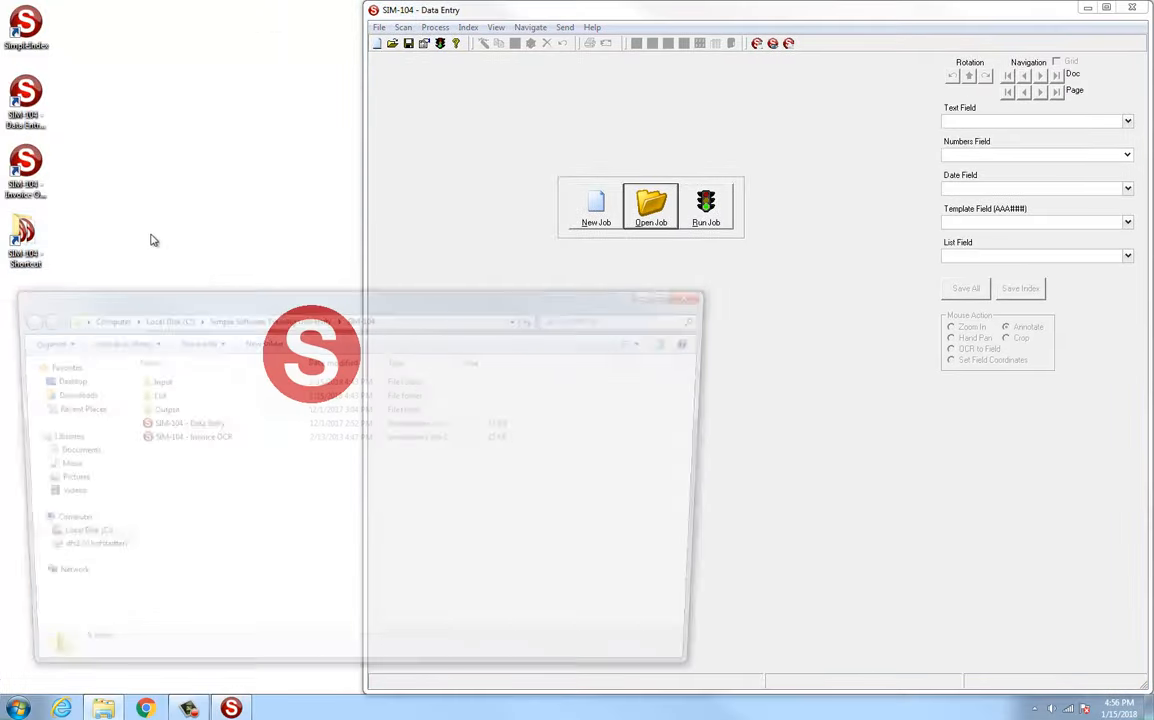
double_click(152, 382)
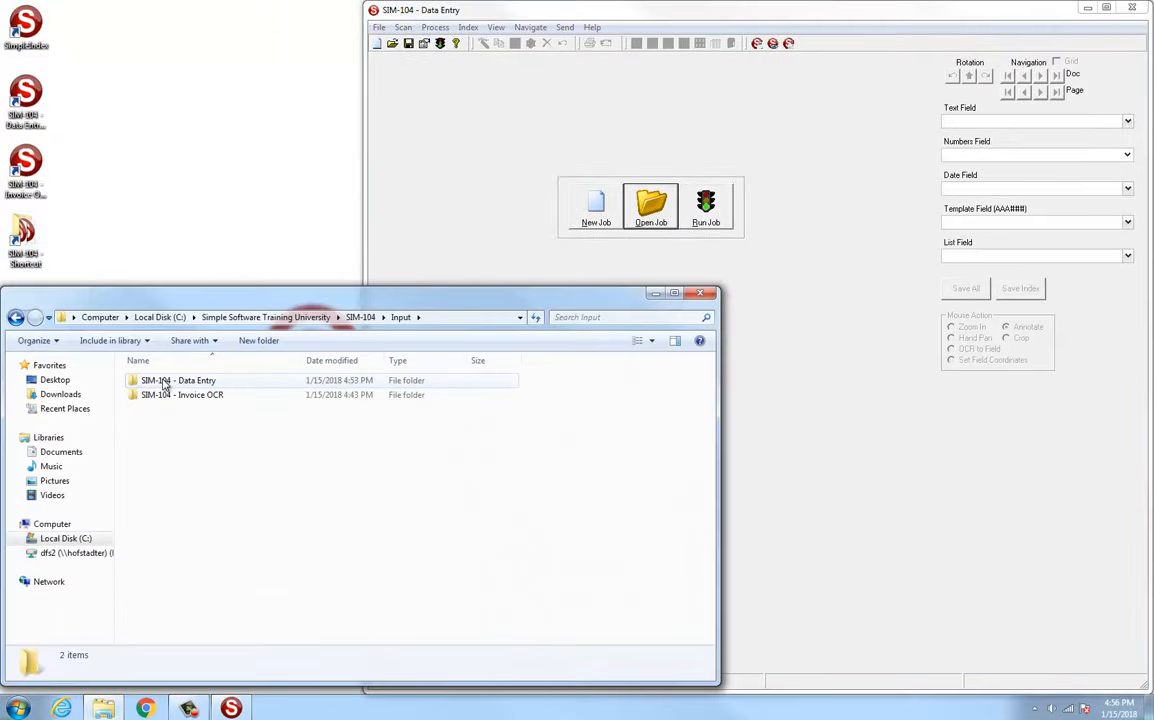
double_click(165, 385)
left_click(161, 382)
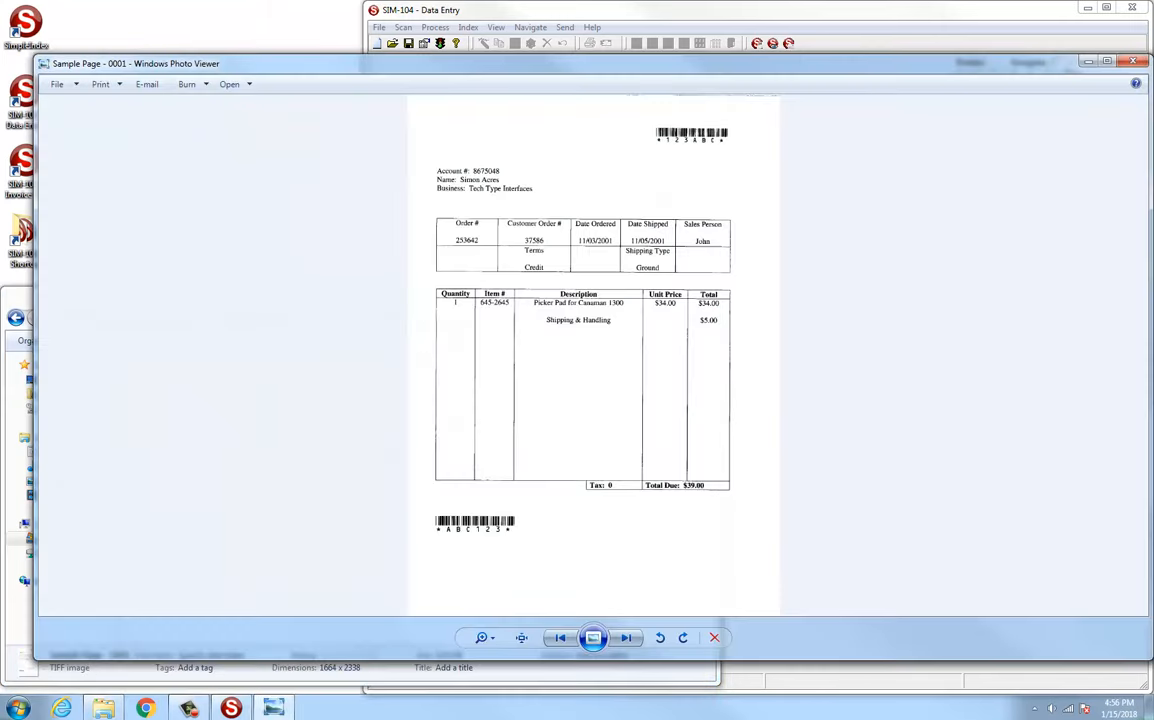
key("alt+F4")
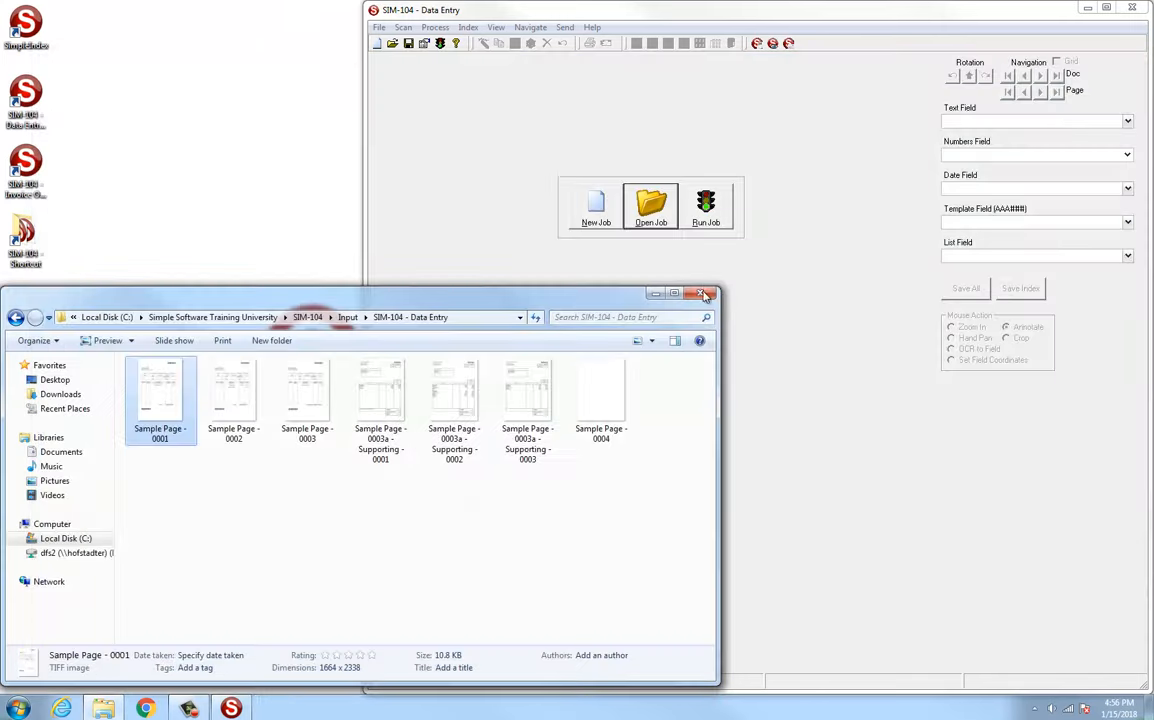
left_click(704, 294)
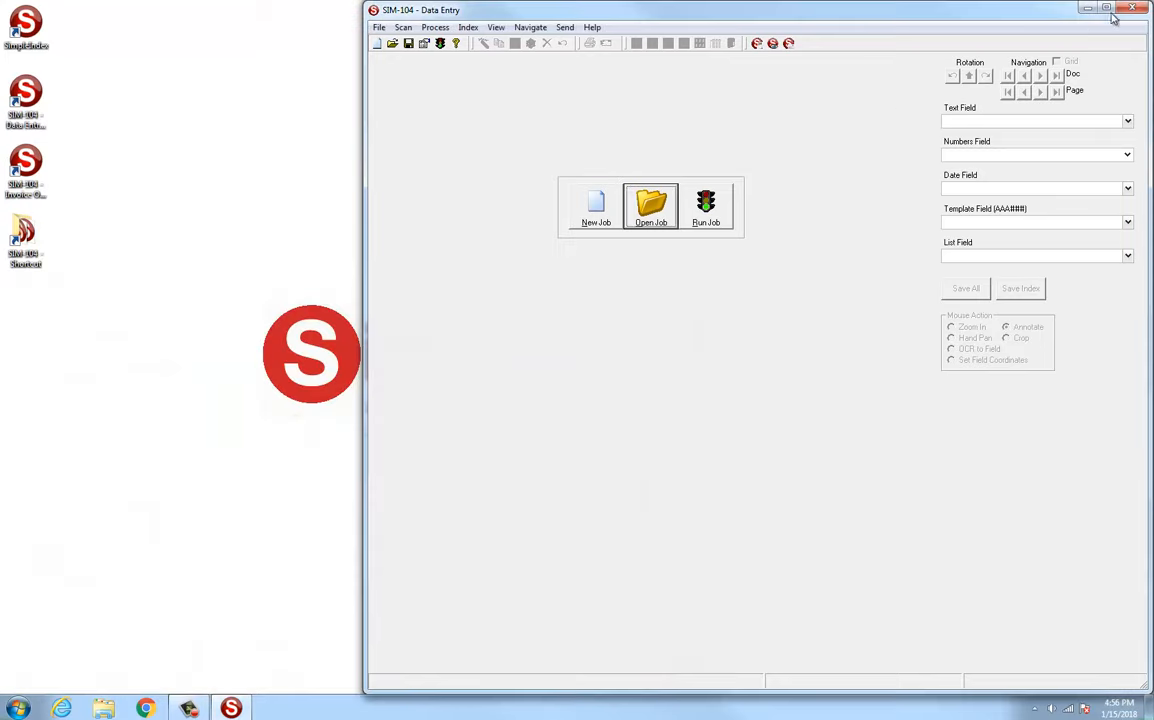
Run the Data Entry job in a maximized window and switch the document viewer from SimpleView to PDF Application.
left_click(1107, 10)
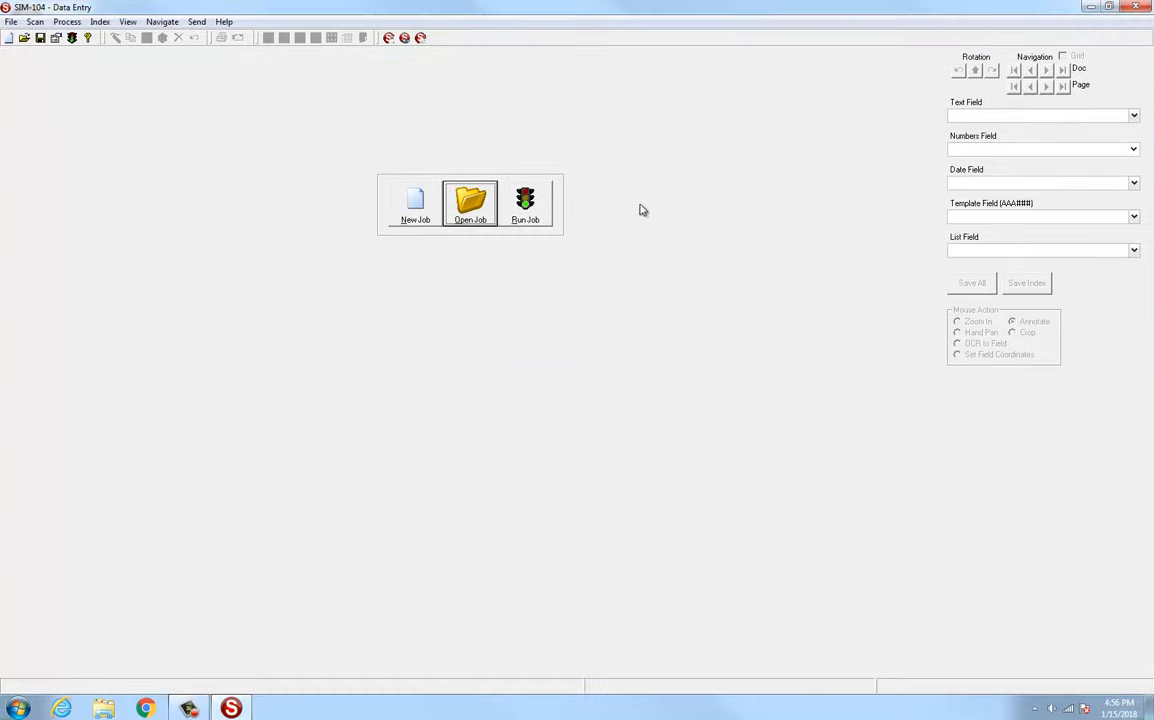
left_click(536, 219)
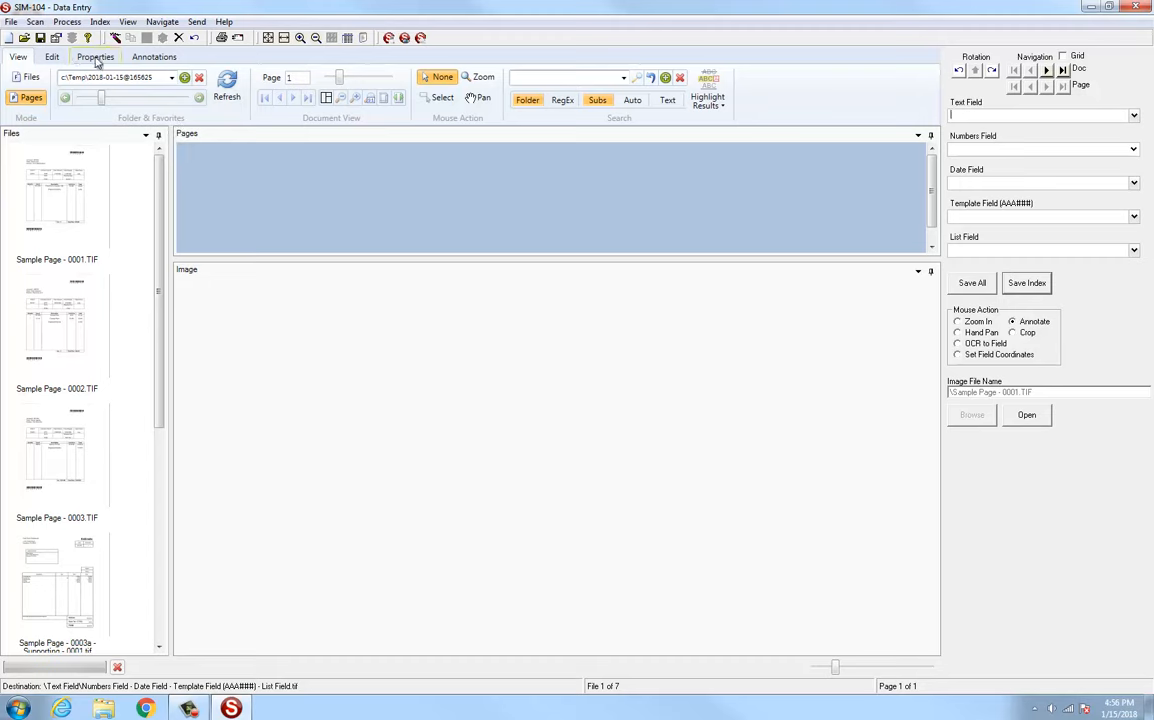
left_click(130, 22)
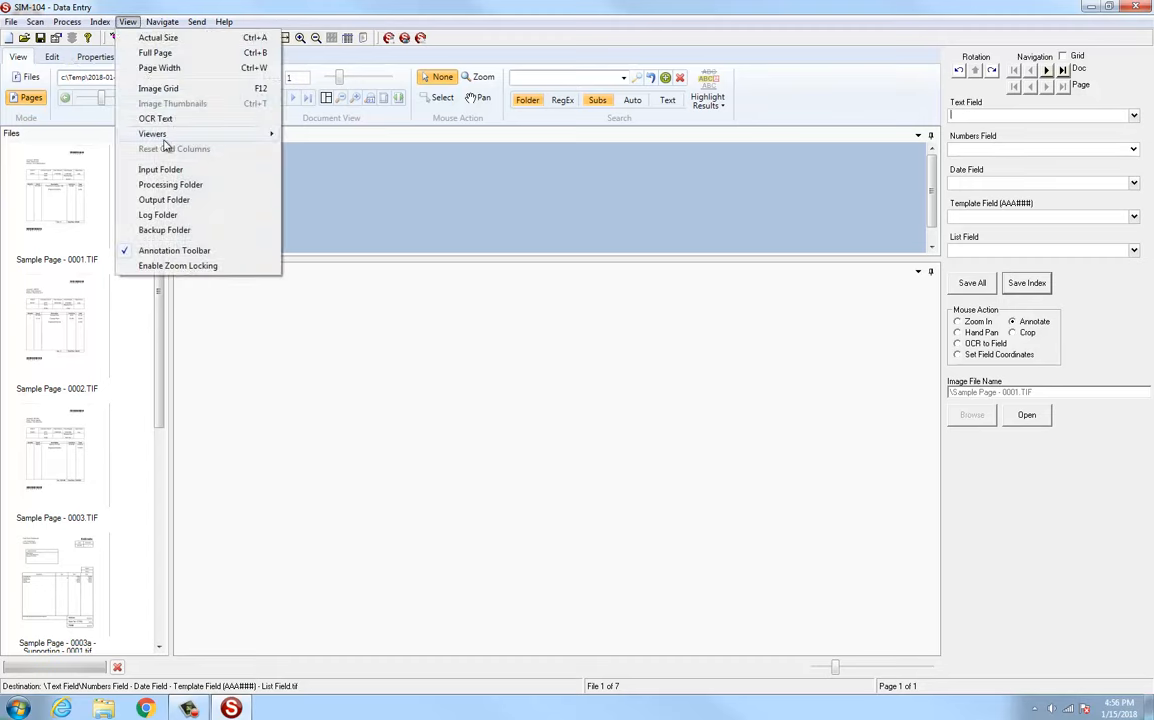
mouse_move(162, 136)
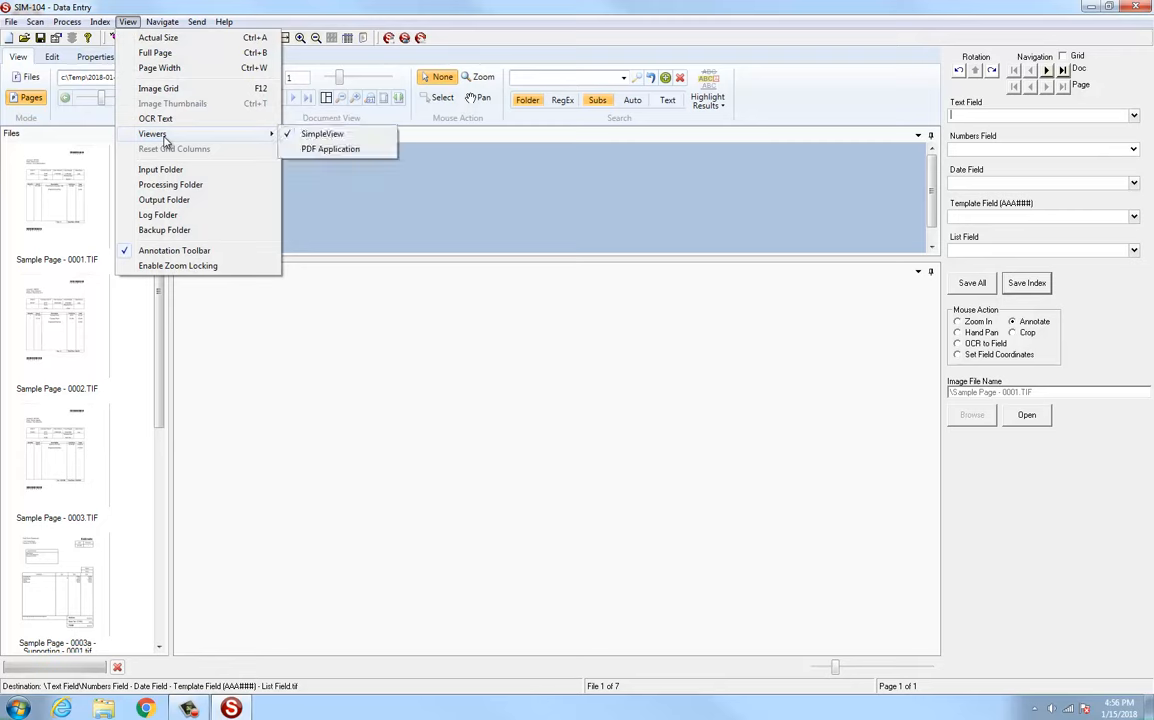
left_click(324, 151)
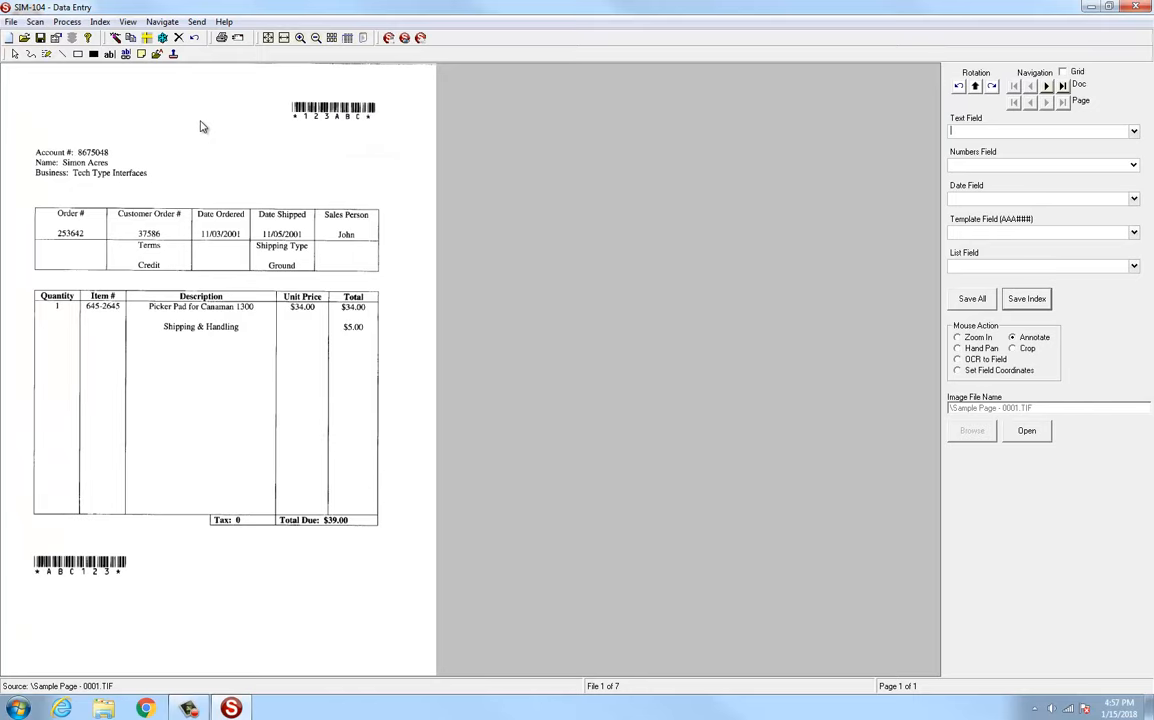
Enter the customer's name in the Text Field and the account number in the Numbers Field for the first document.
left_click(993, 131)
type("Simon Acres")
left_click(967, 164)
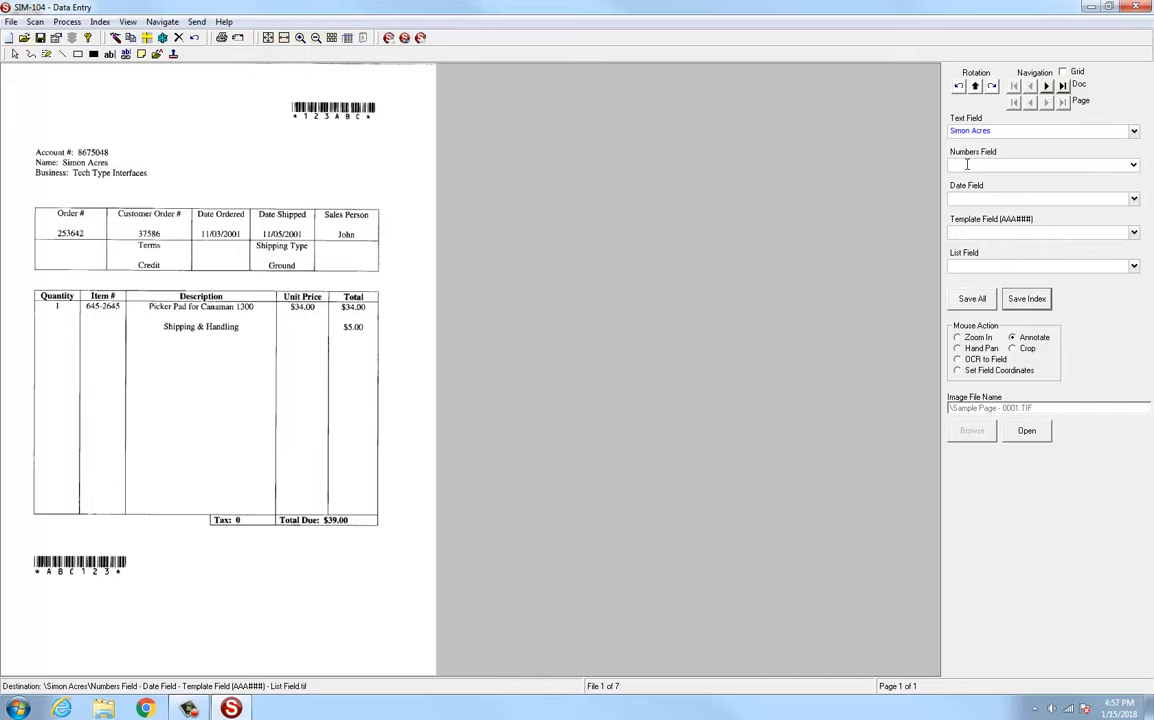
type("8675048a")
key("BackSpace")
Set the first document's Date Field to 1-1-18 and its Template Field to ABC123.
left_click(966, 199)
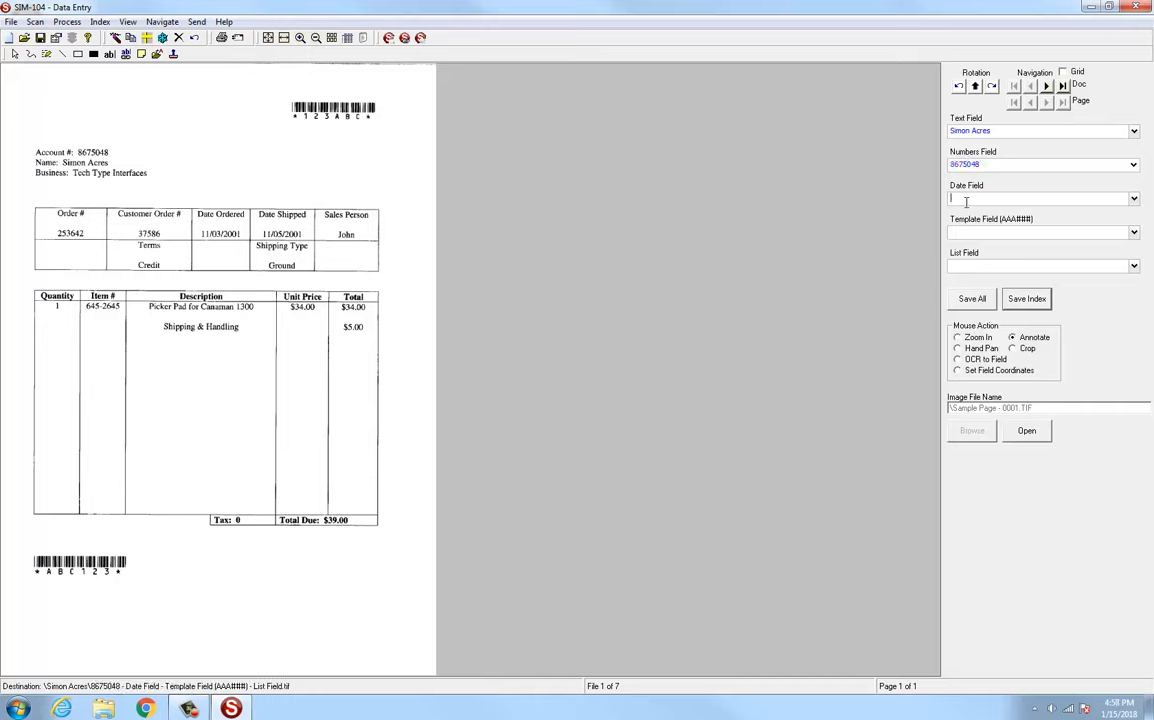
type("1-1-18")
left_click(961, 233)
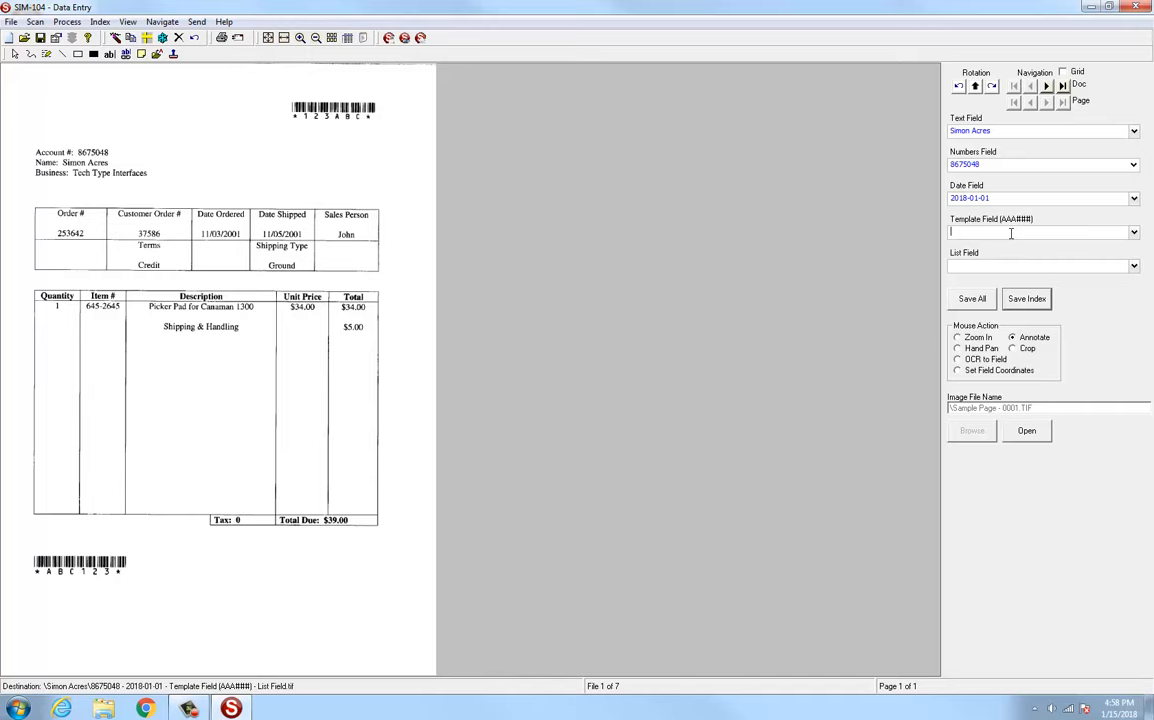
type("ABC123")
Choose Tech Type Interfaces as the first document's List Field value.
left_click(1032, 268)
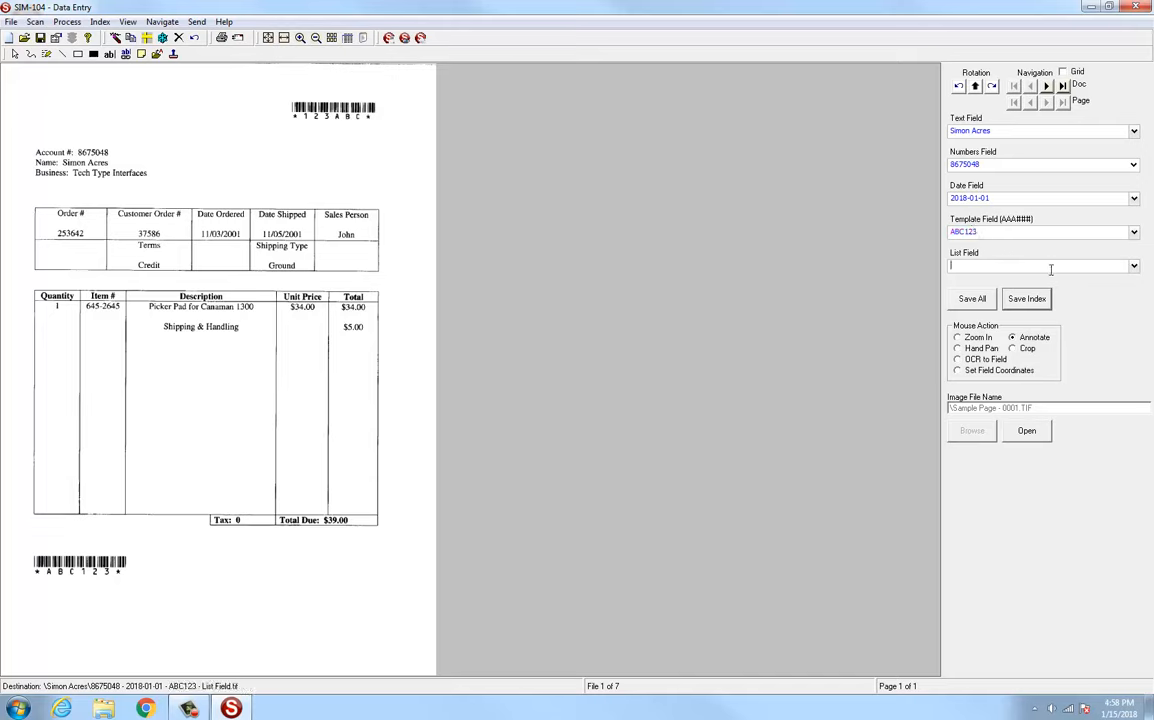
left_click(1133, 268)
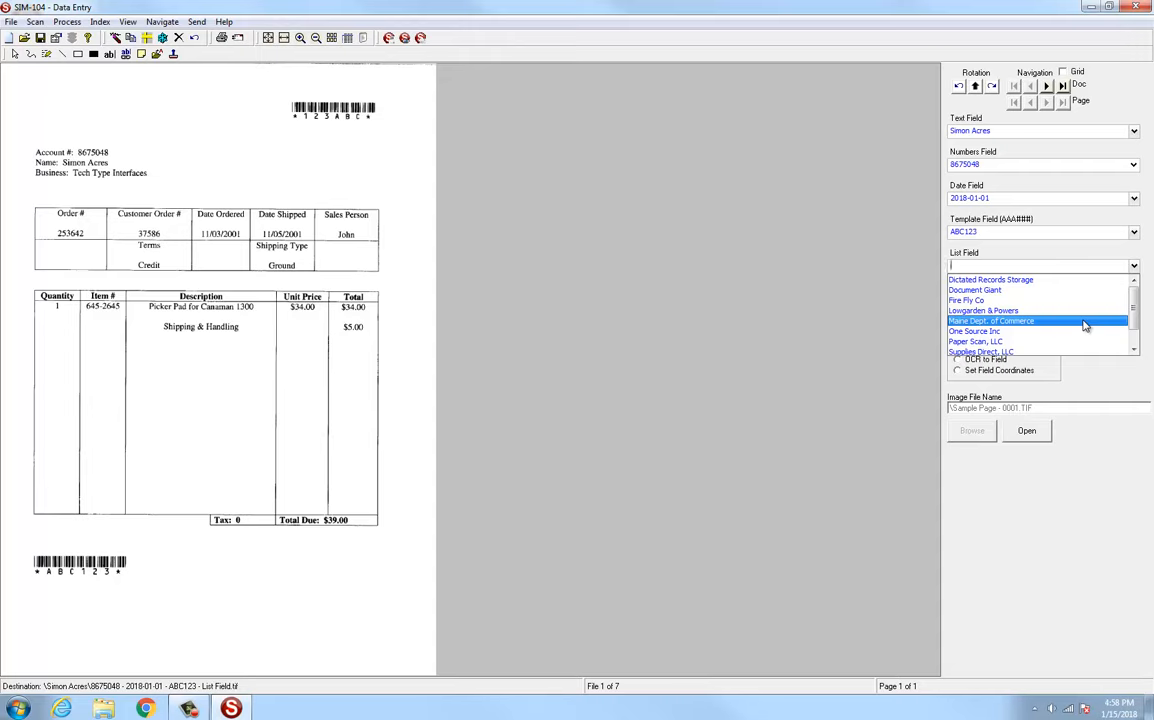
scroll(1072, 335, "down", 1)
left_click(1059, 342)
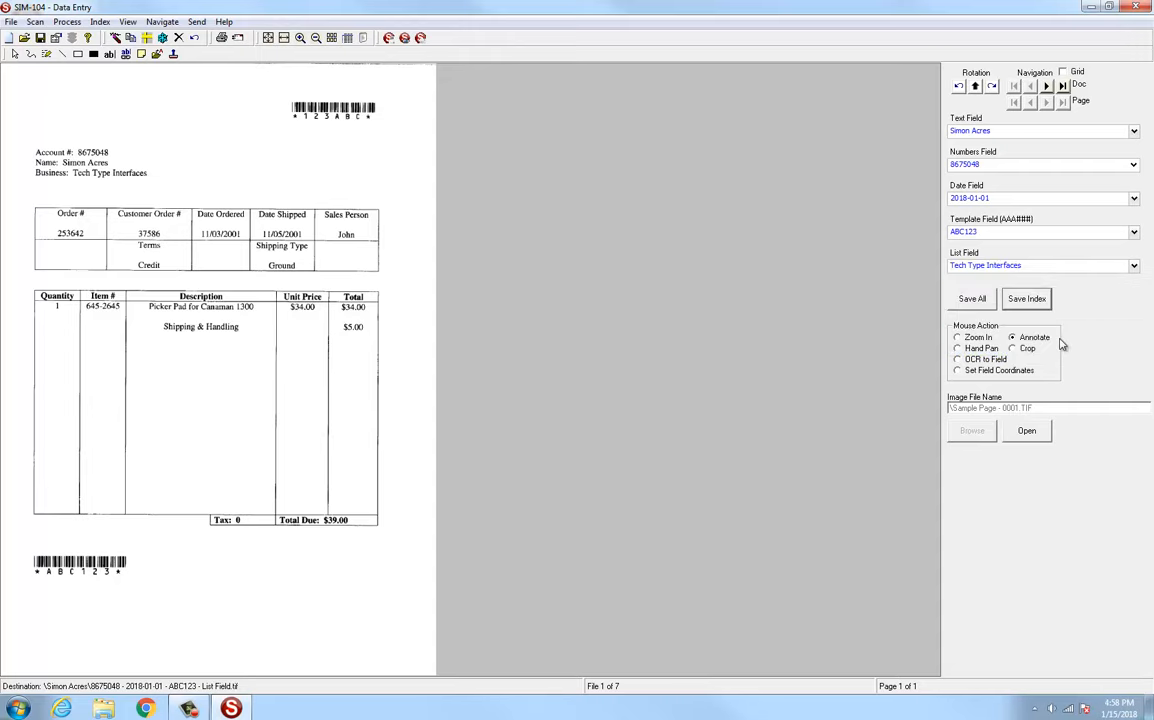
Replace the List Field value with Document Giant, using autocomplete and the list of allowed values.
double_click(1045, 267)
left_click(634, 466)
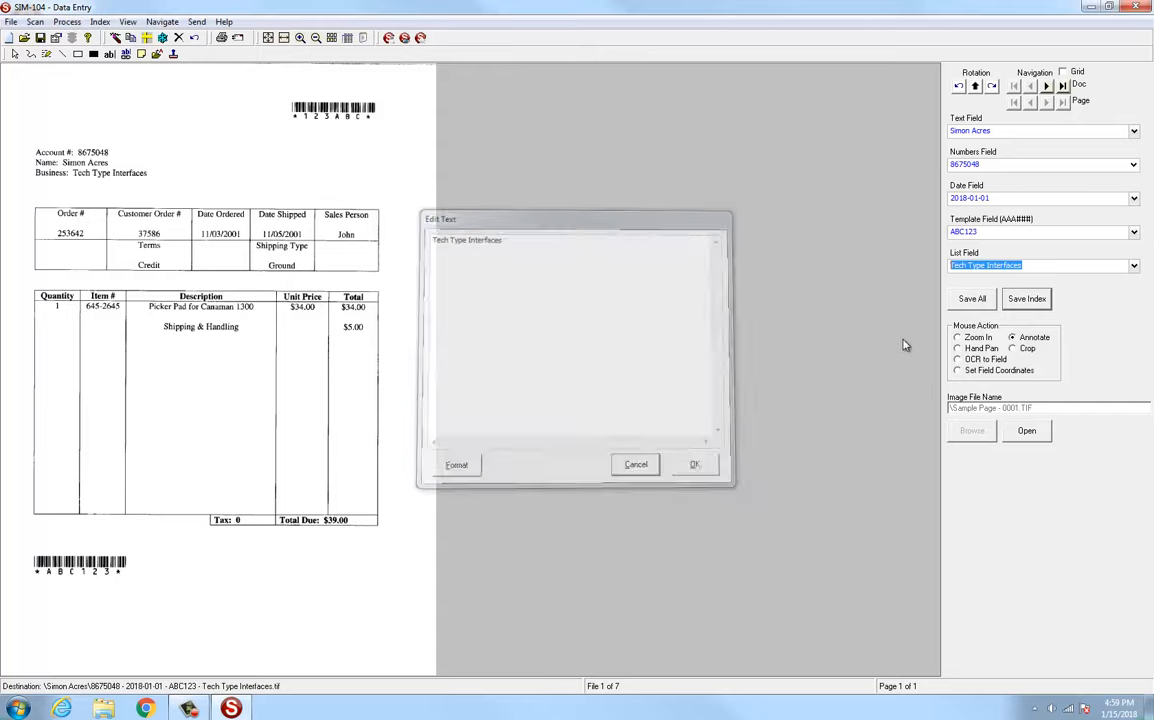
left_click_drag(1043, 267, 914, 256)
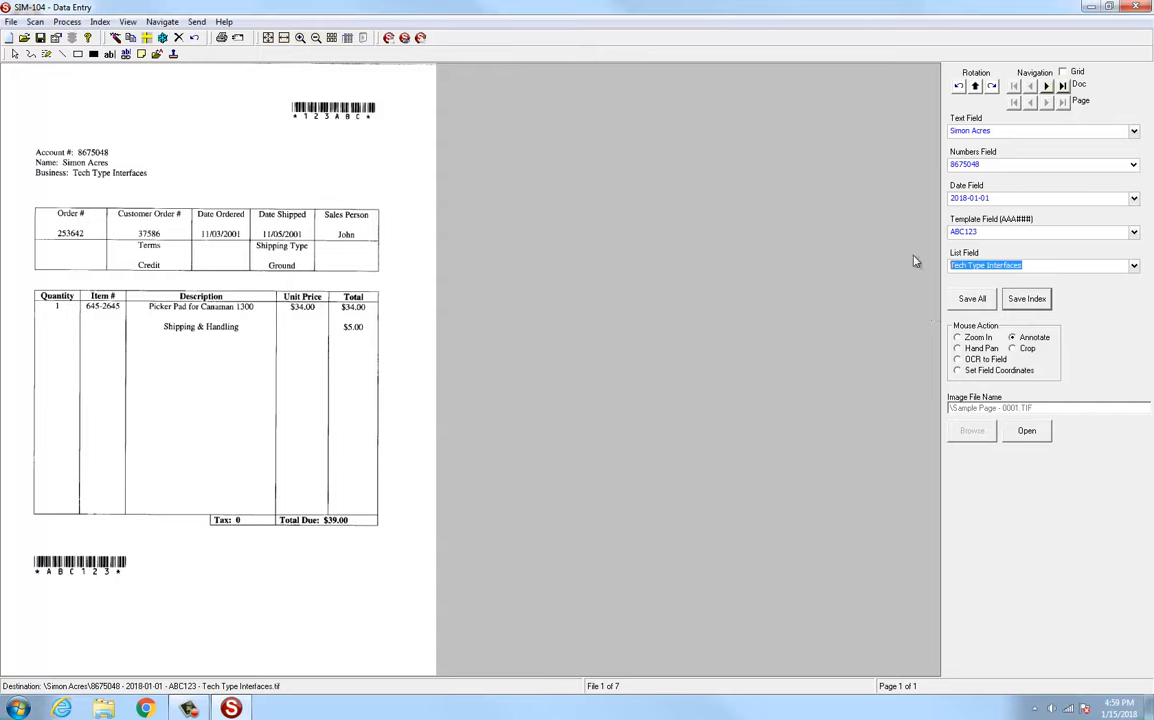
key("BackSpace")
type("Document Giant")
left_click(1134, 266)
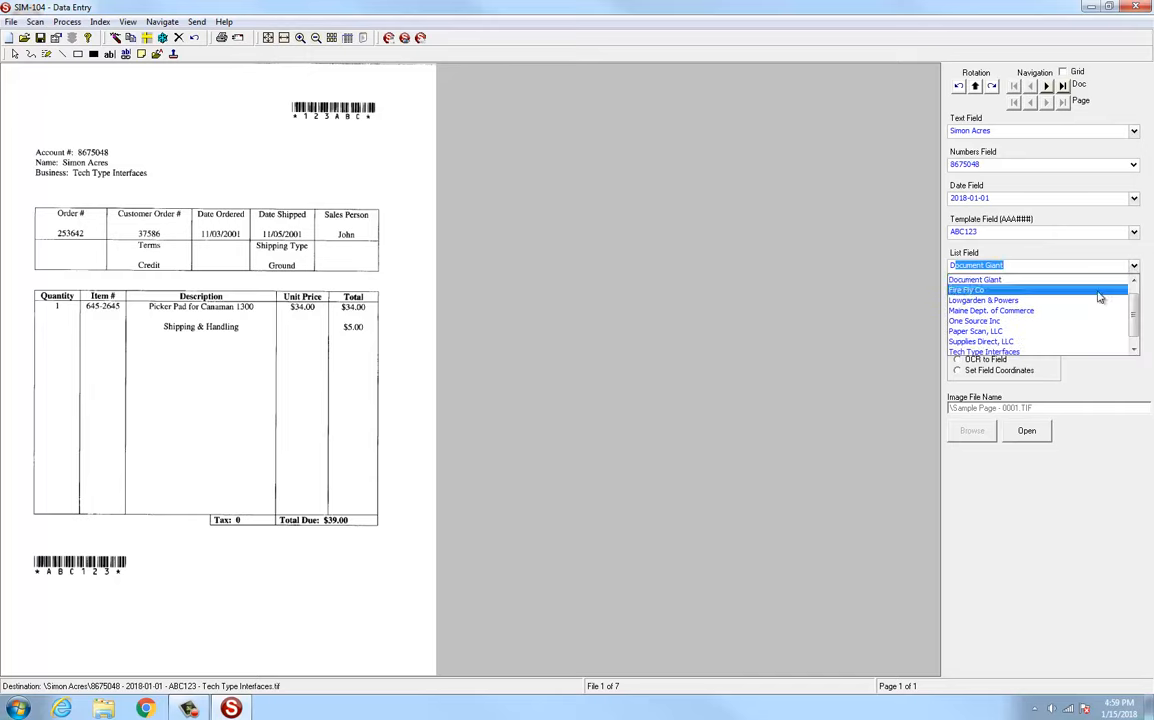
left_click(1052, 281)
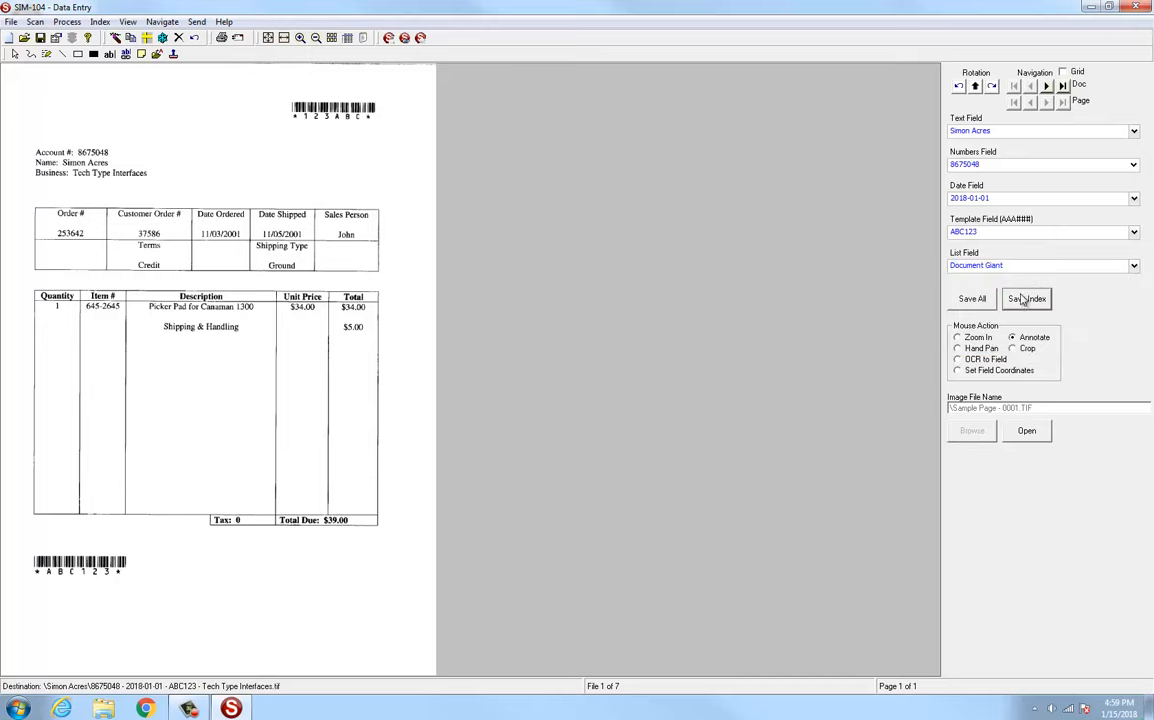
Set the List Field back to Tech Type Interfaces and save the first document's index values.
left_click(1134, 266)
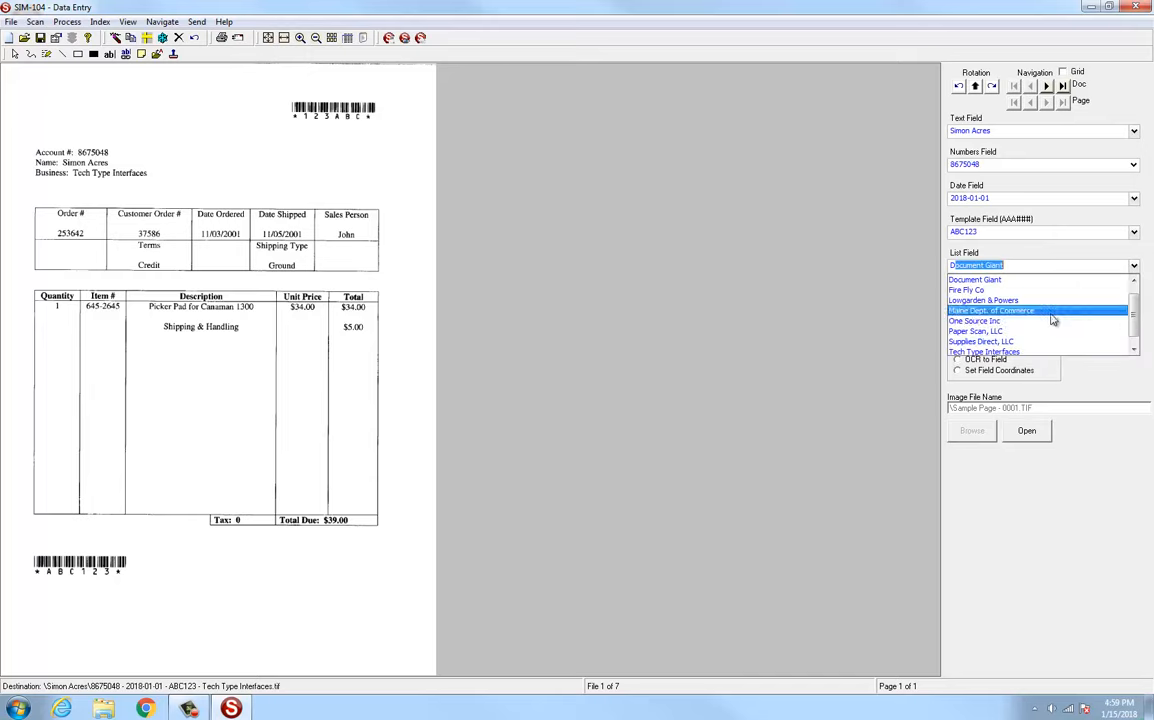
left_click(1026, 342)
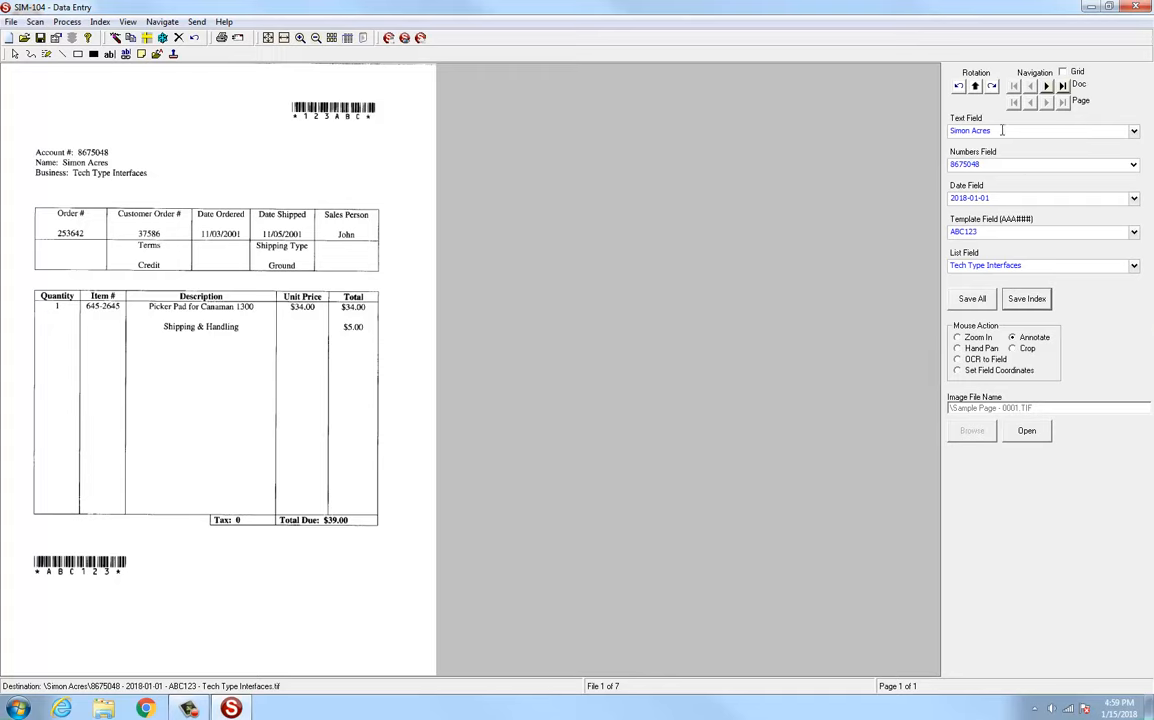
left_click(1024, 300)
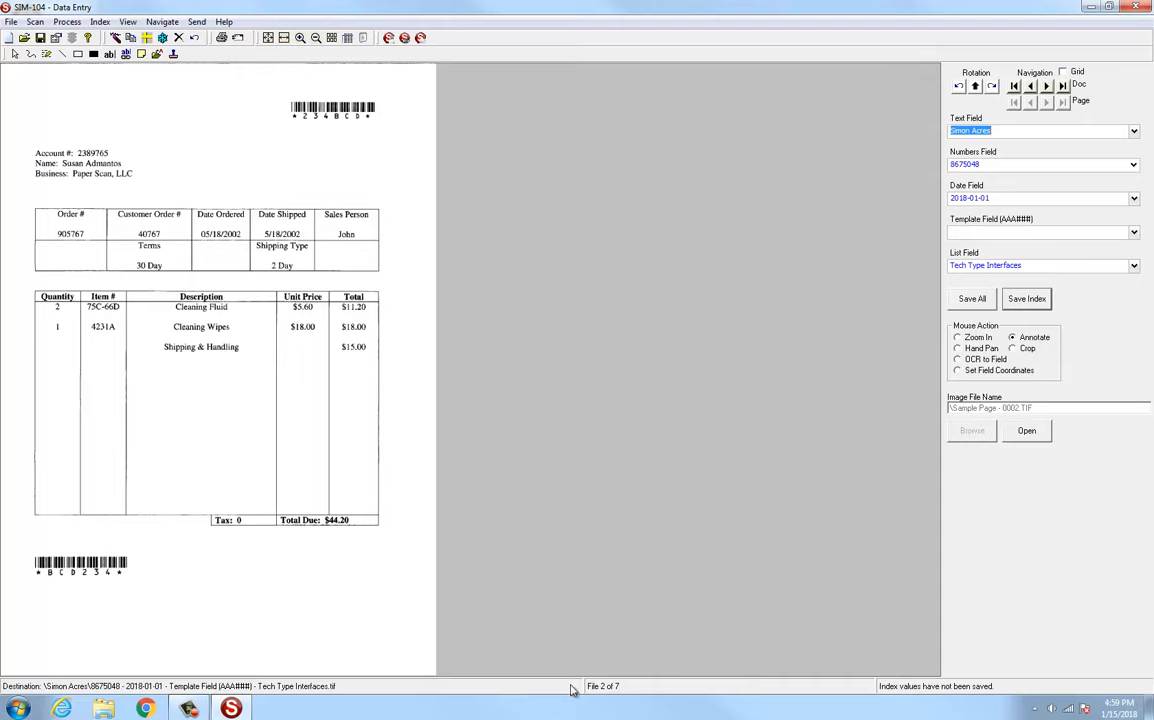
Go back to the first document to review its saved index values, and return to the second document.
left_click(1030, 86)
left_click(1018, 130)
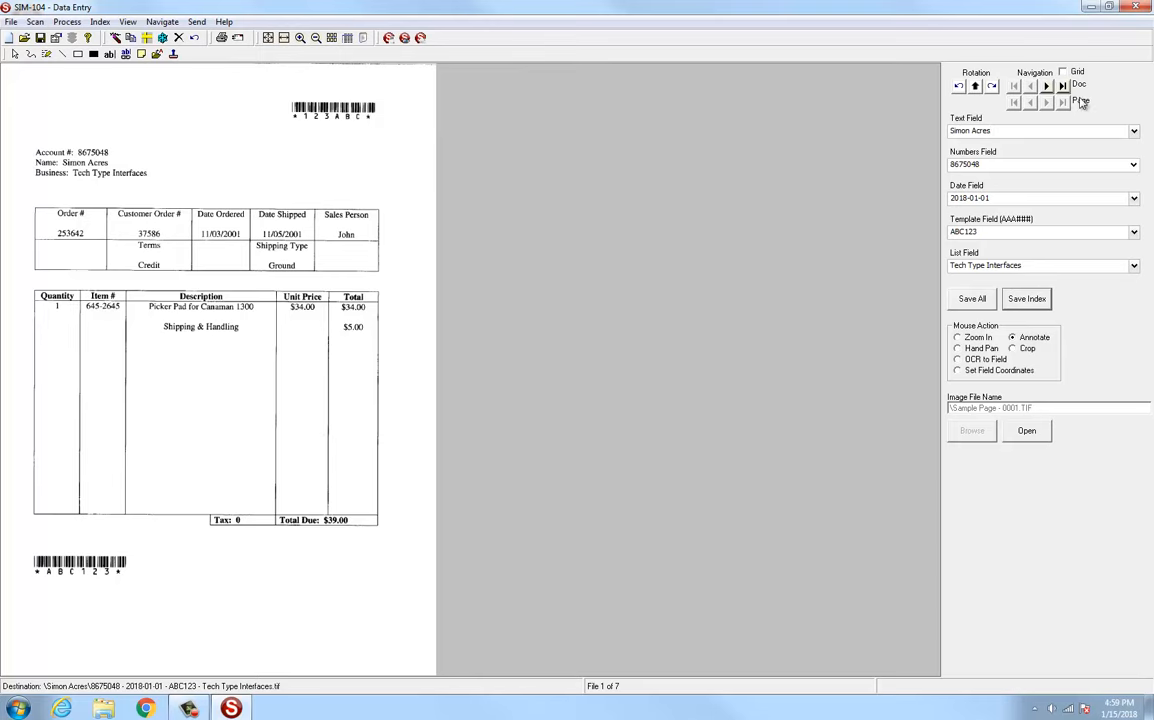
left_click(1046, 86)
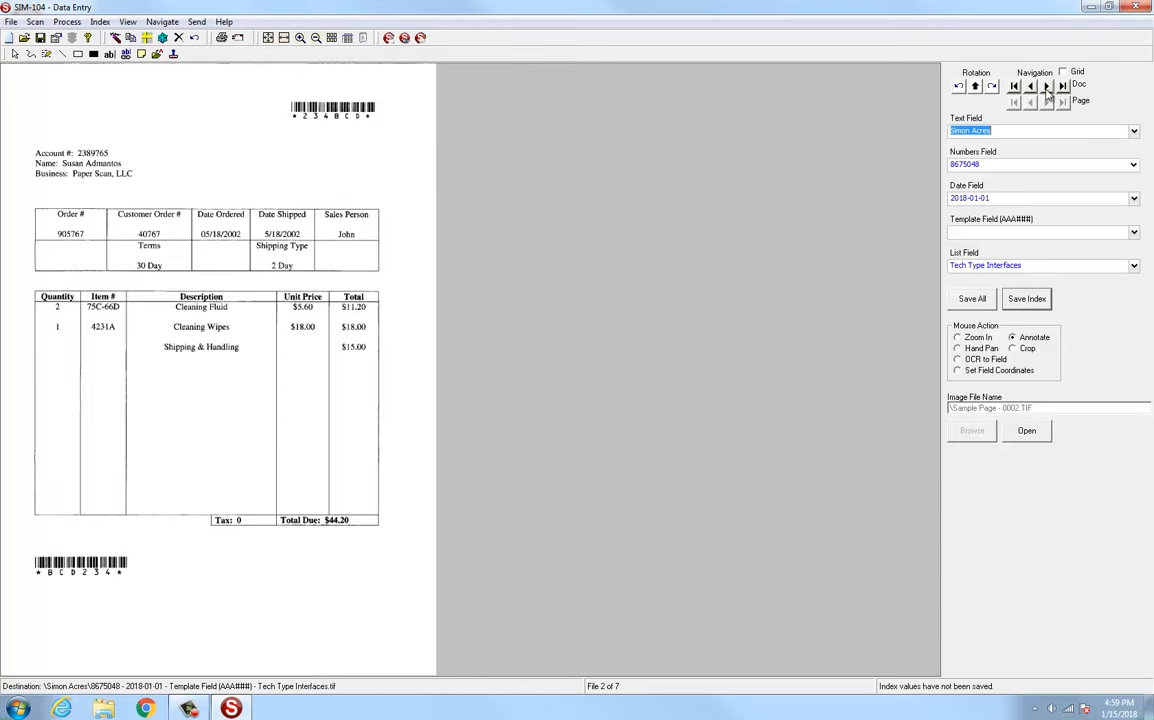
Replace the second document's Text Field with its customer's name and its Numbers Field with the account number.
left_click(1029, 131)
left_click(1016, 133)
type("Susan Admantos")
left_click(999, 161)
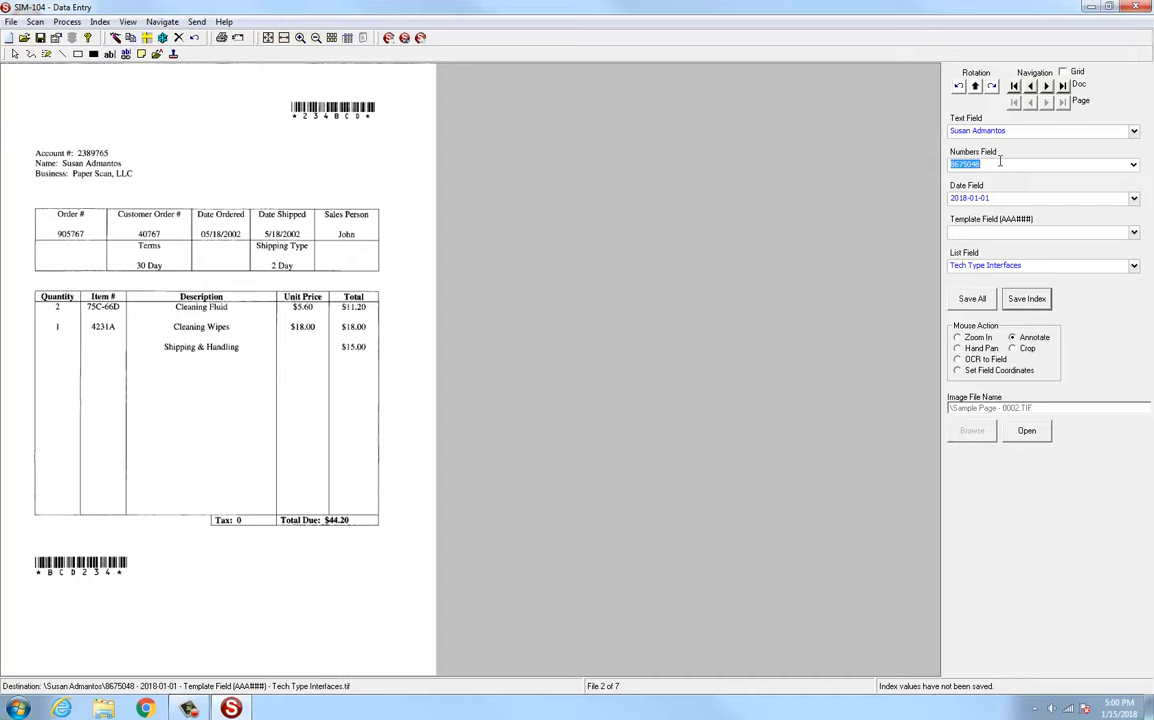
type("2387")
key("BackSpace")
type("9765")
Set the second document's Date Field to 2-2-2012 and leave its Template Field blank.
left_click(1013, 200)
type("2-2-2012")
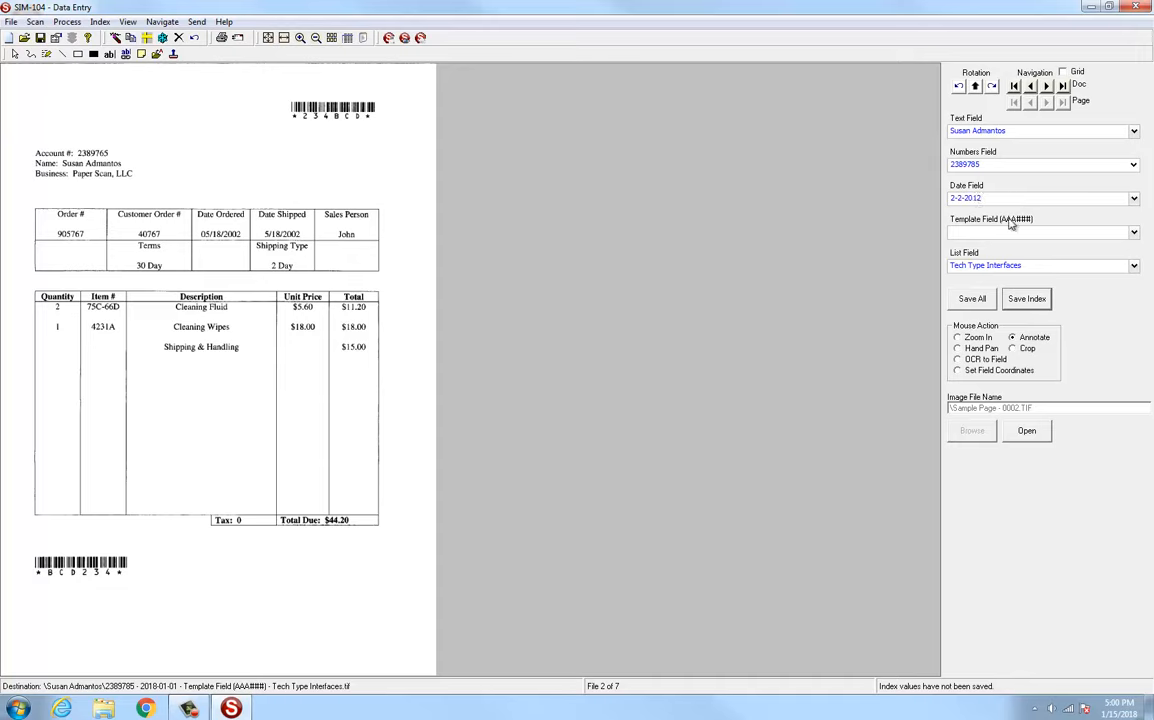
left_click(989, 232)
key("Tab")
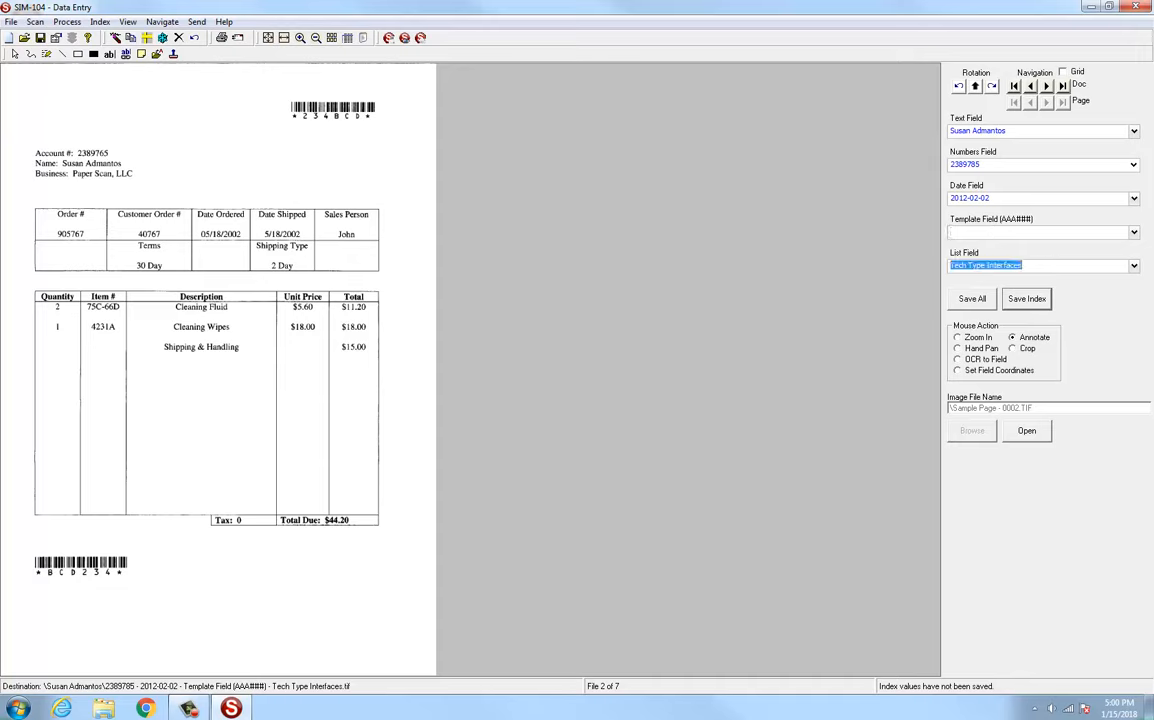
Choose Paper Scan, LLC as the List Field value and save the second document's index values.
left_click(1030, 265)
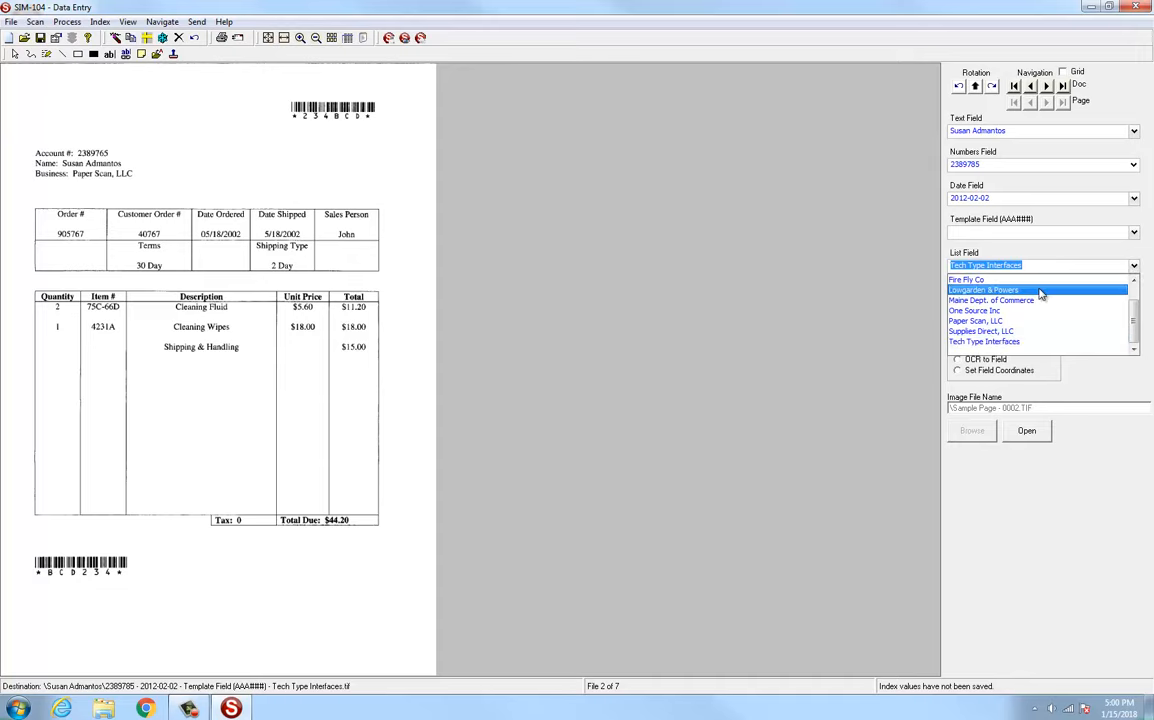
left_click(966, 320)
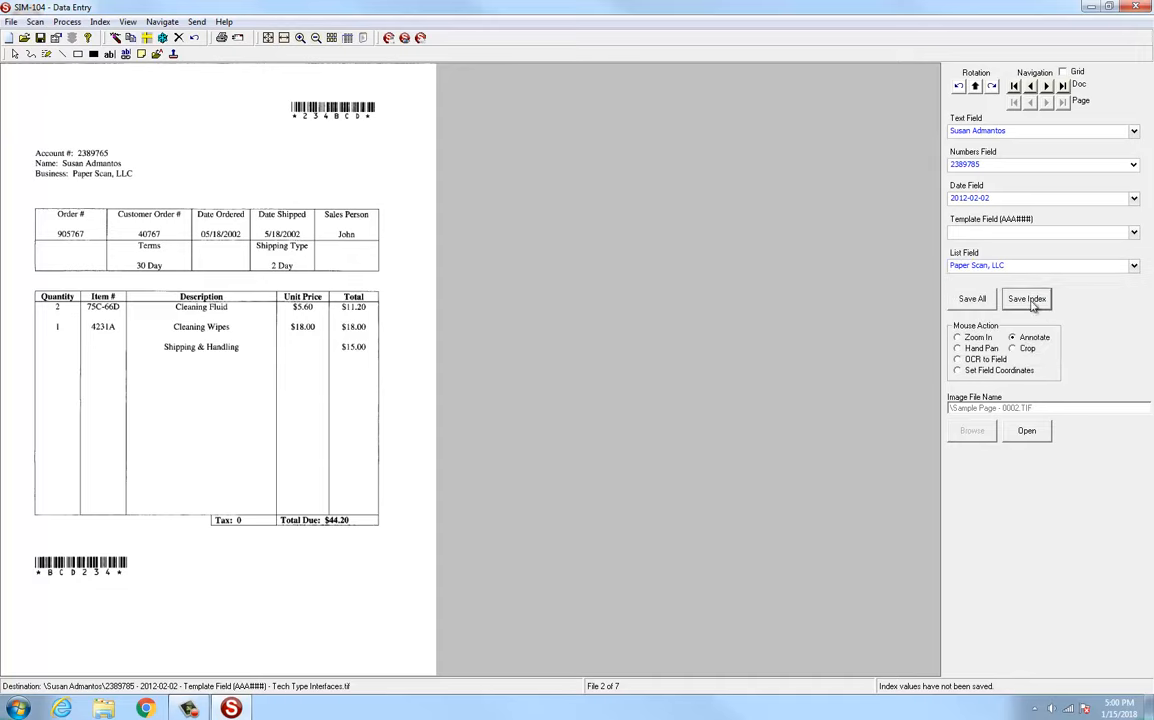
left_click(1027, 299)
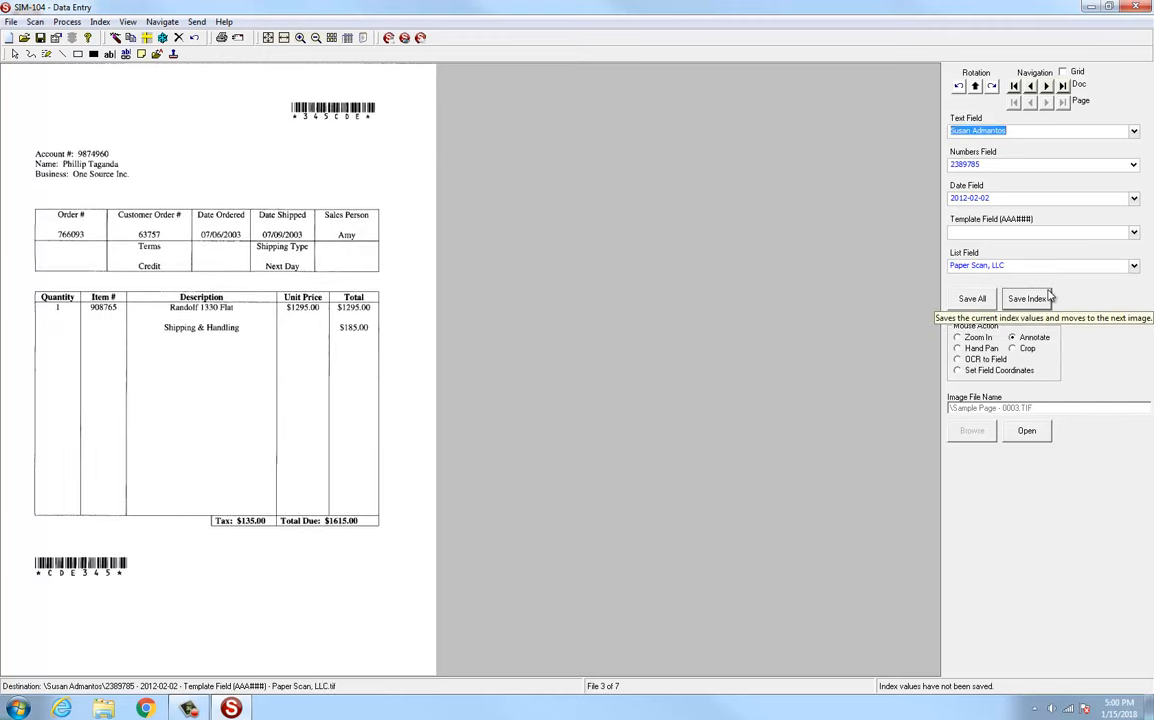
Append the letter a to the third document's Numbers Field and try to save its index values.
left_click(1035, 133)
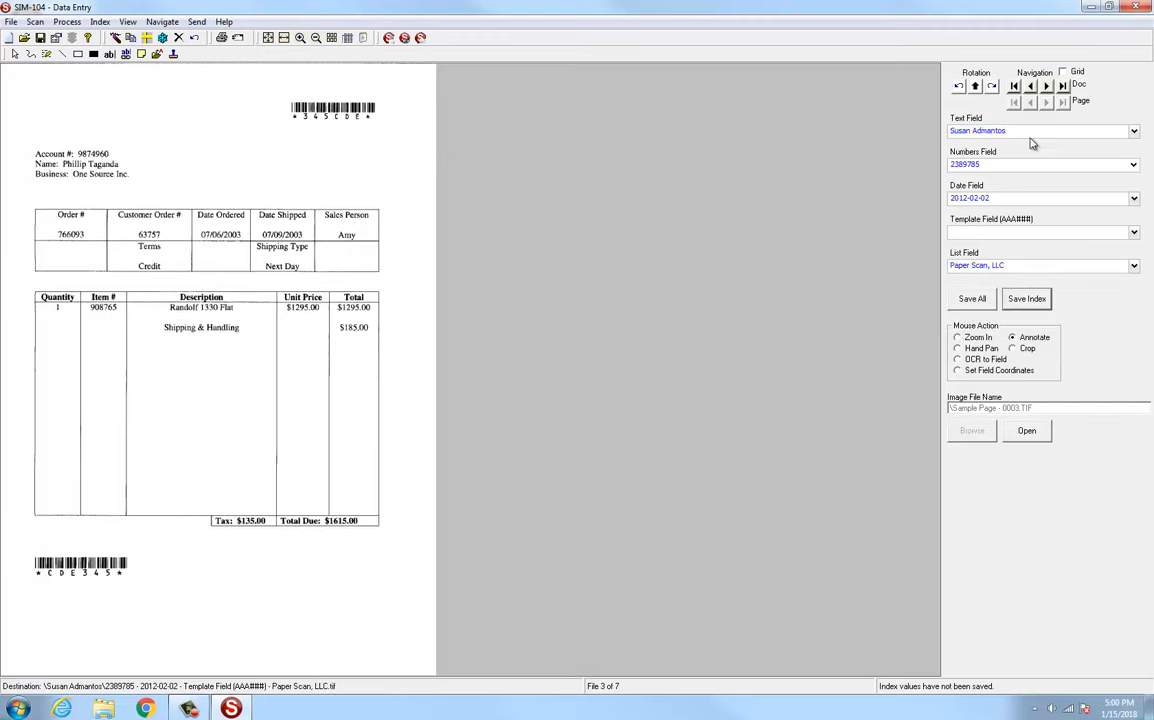
left_click(997, 164)
left_click(997, 164)
type("a")
left_click(1032, 298)
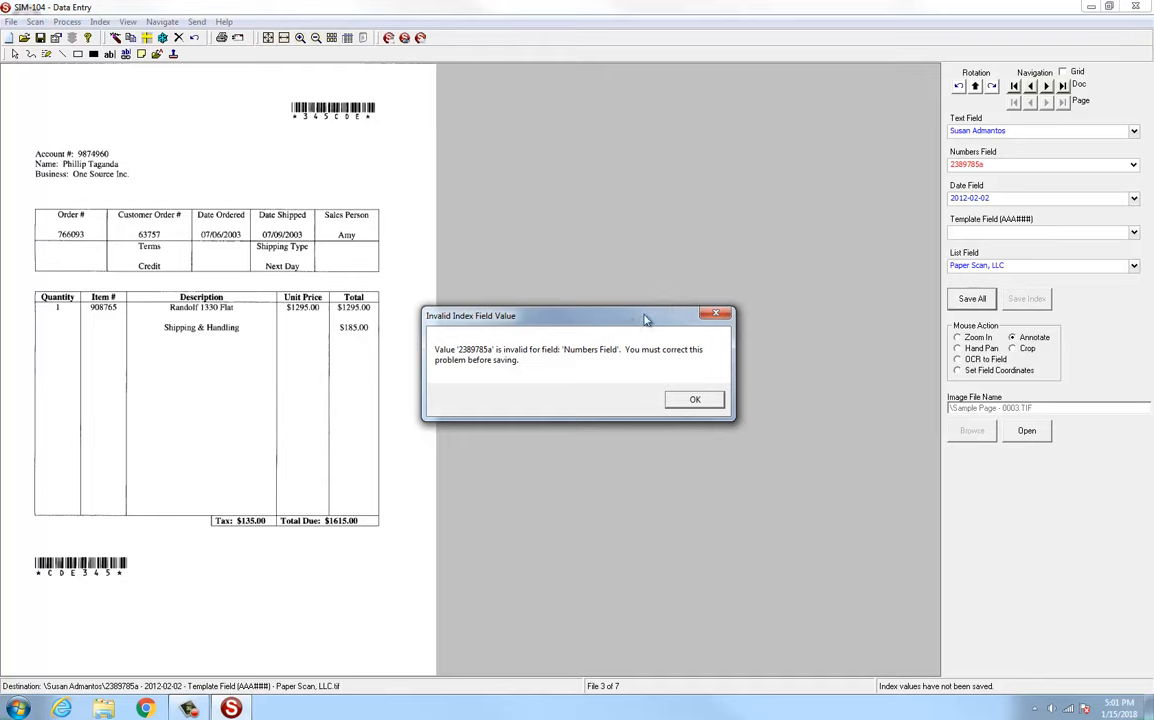
Dismiss the invalid value message and remove the letter a from the third document's Numbers Field.
left_click_drag(646, 316, 699, 274)
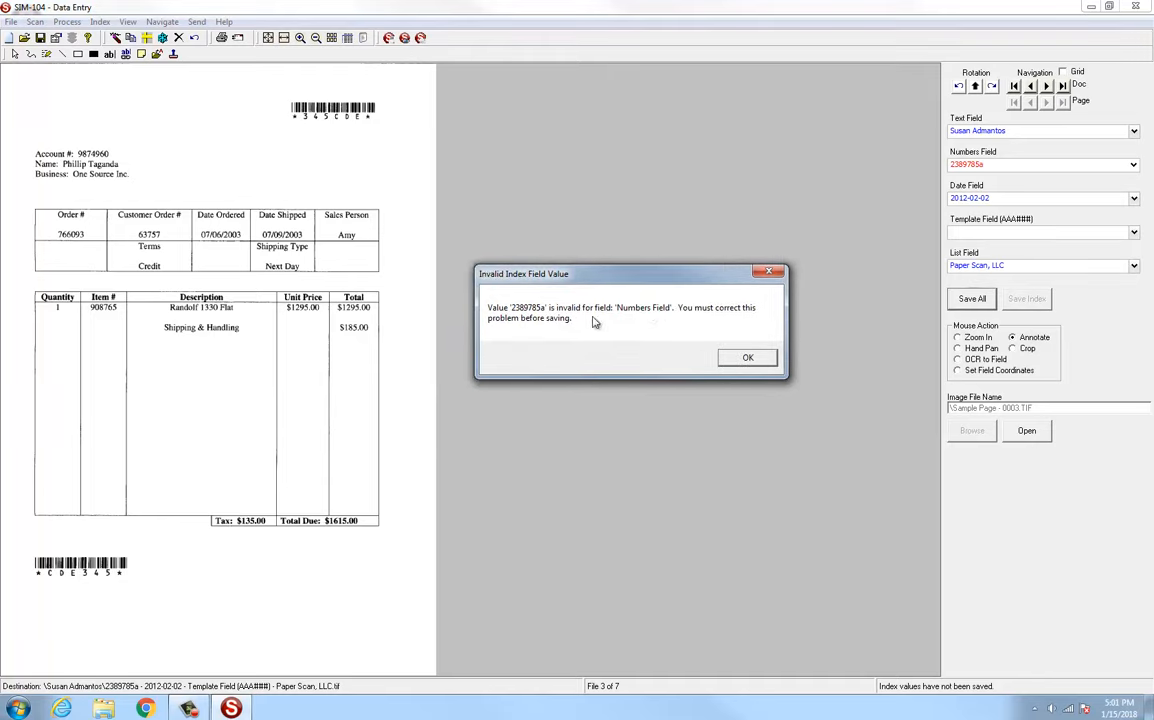
left_click(747, 358)
left_click(1010, 165)
left_click(993, 163)
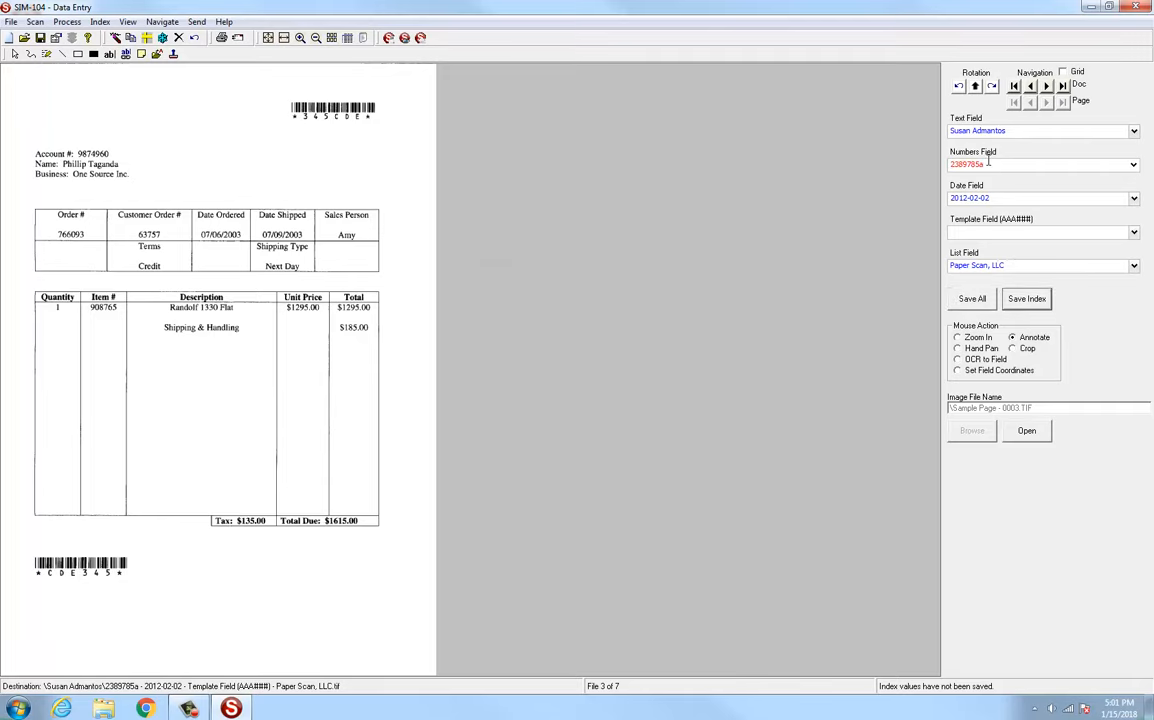
key("BackSpace")
Set the third document's Date Field to April, 17 2018.
left_click(997, 198)
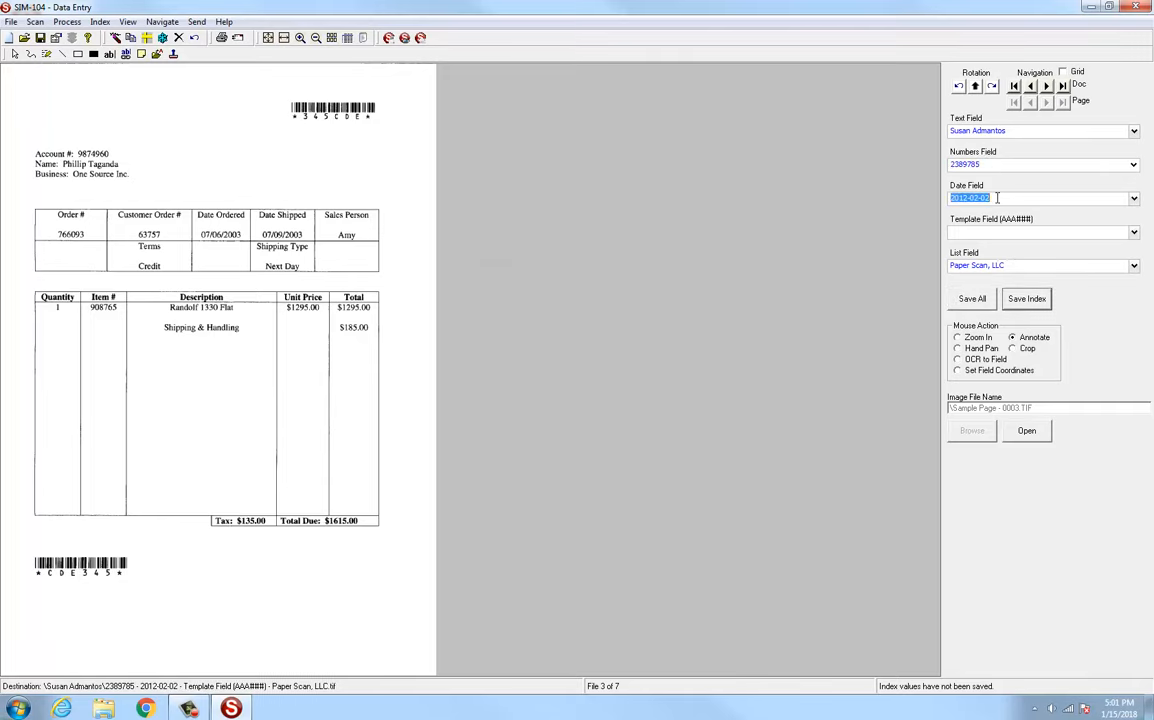
type("April, 17 2018")
key("Tab")
double_click(1018, 197)
left_click(1018, 197)
Set the third document's Template Field to CDE345 and List Field to One Source Inc, and save its index values.
left_click(1018, 234)
type("CDE345")
left_click(1134, 265)
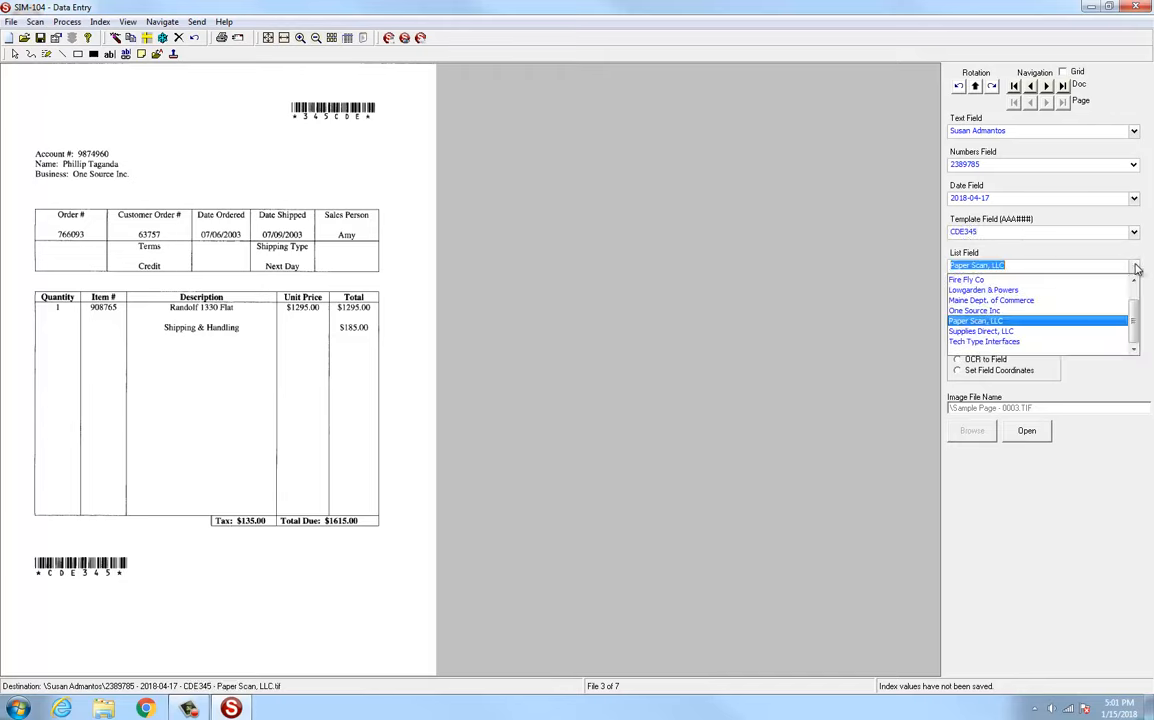
left_click(1045, 311)
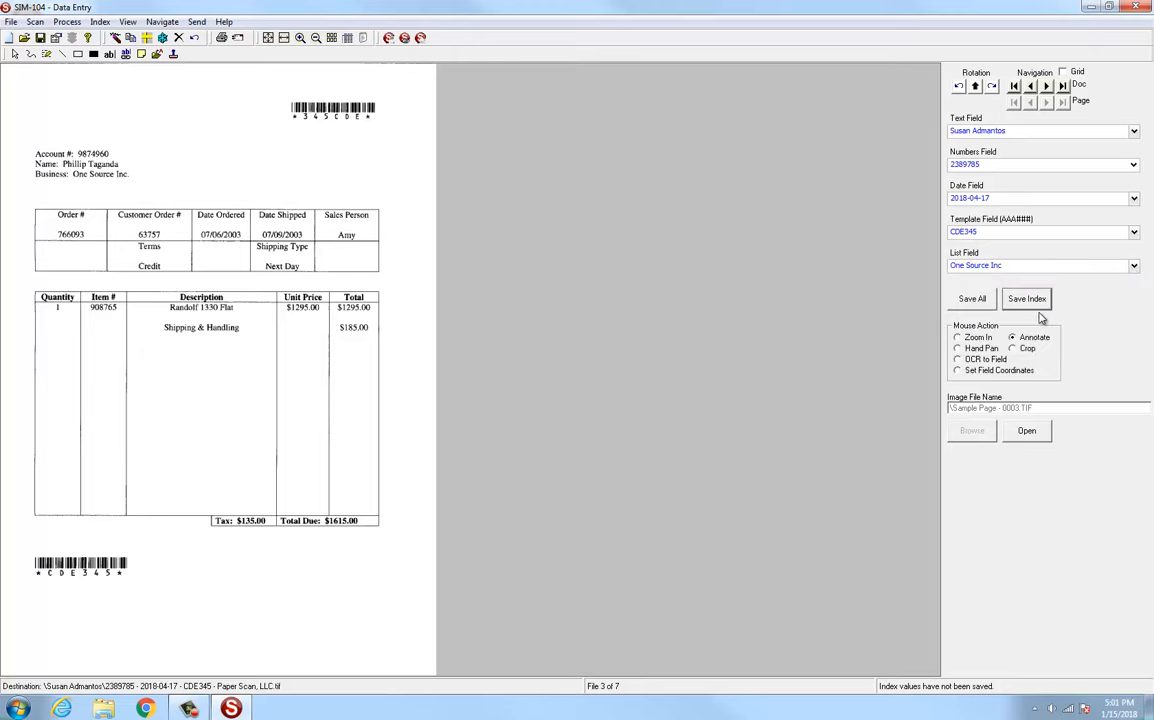
left_click(1040, 305)
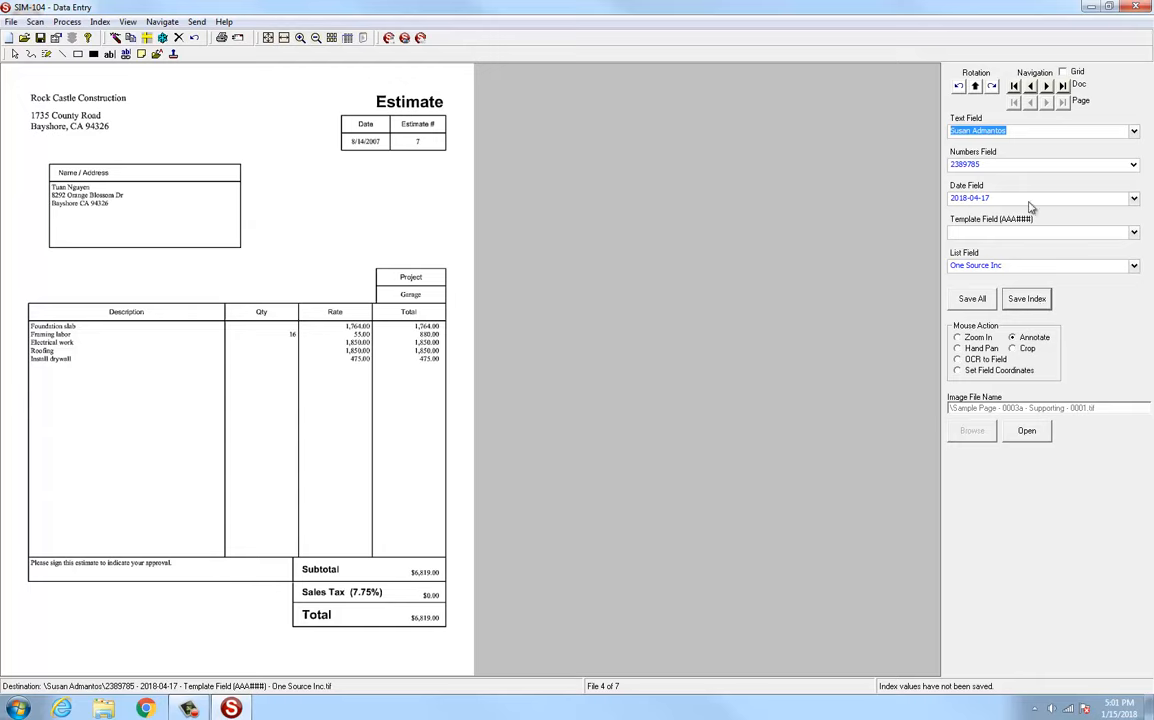
Replace the third document's Text Field with its customer's name, save its index values and return to that document.
left_click(1030, 87)
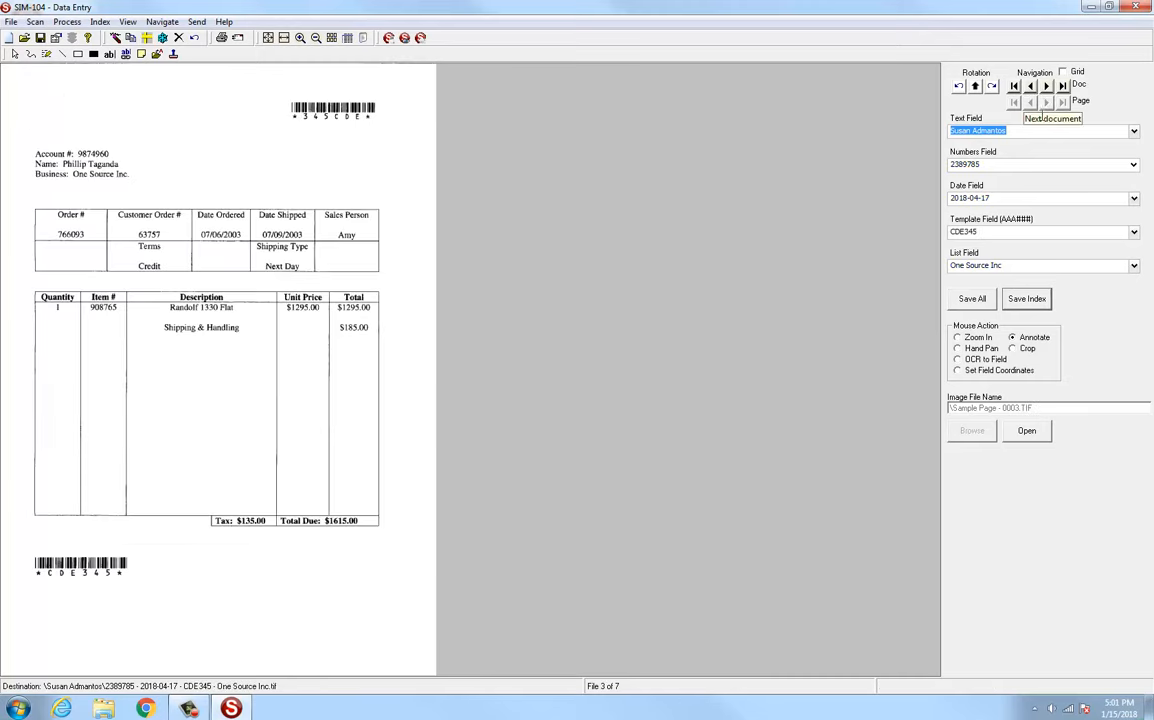
left_click(1047, 88)
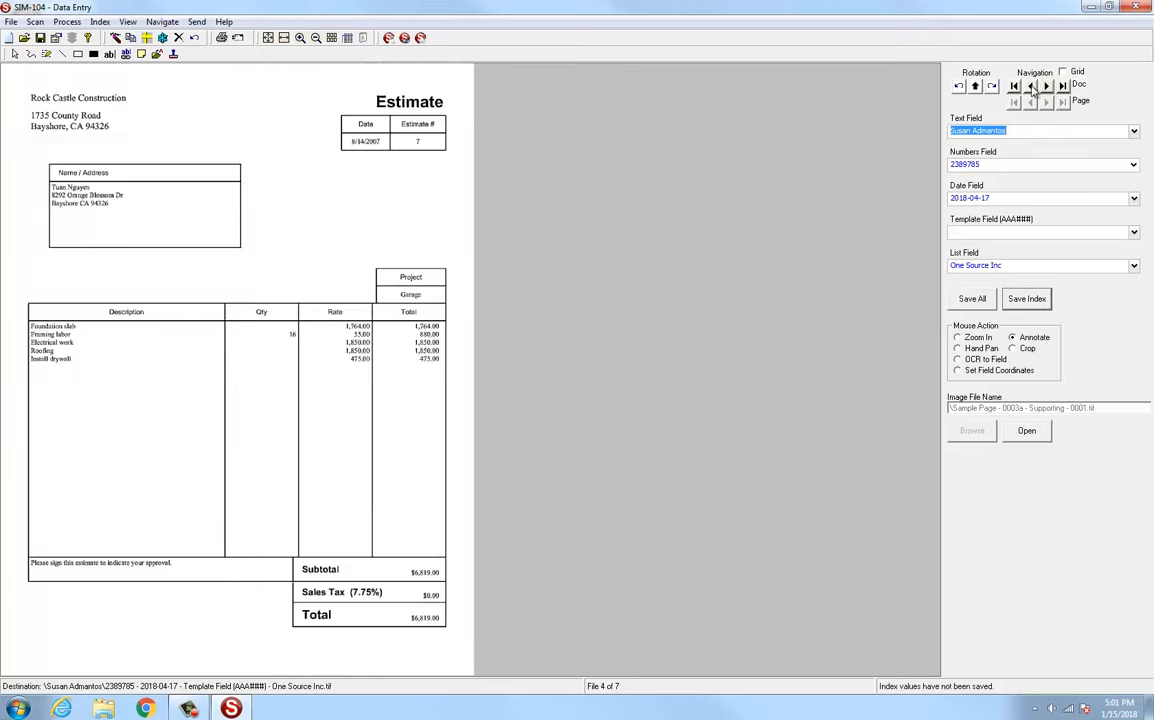
left_click(1031, 88)
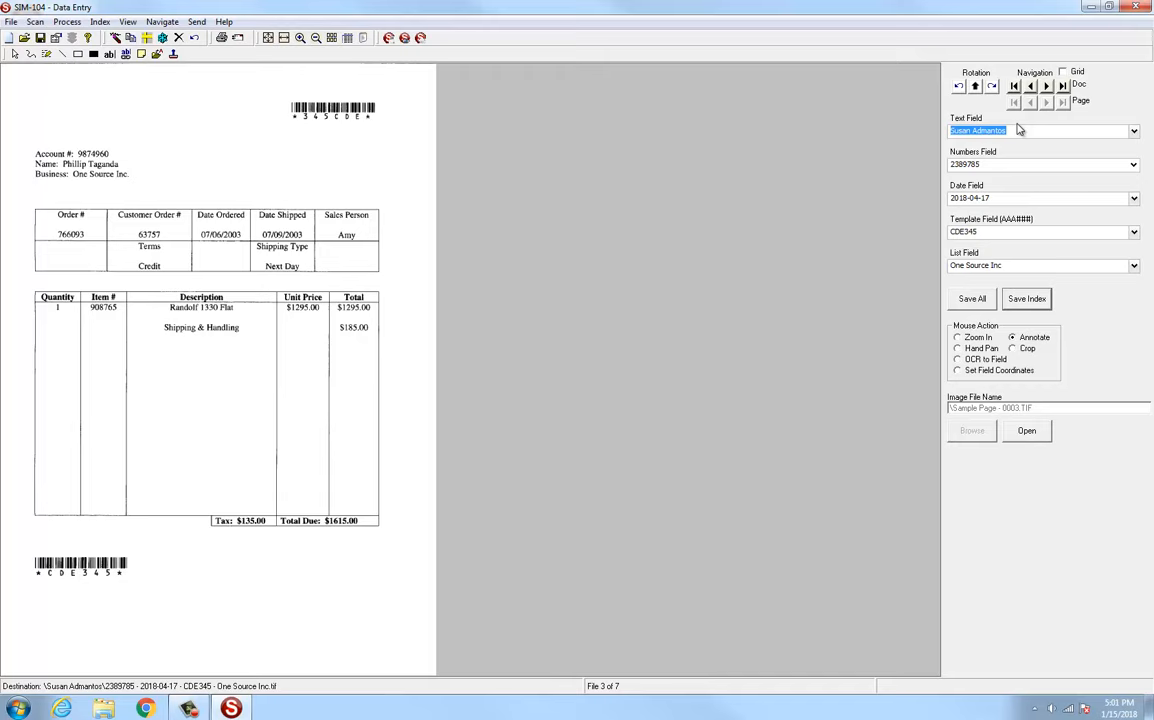
type("Phillip Taganda")
left_click(1029, 301)
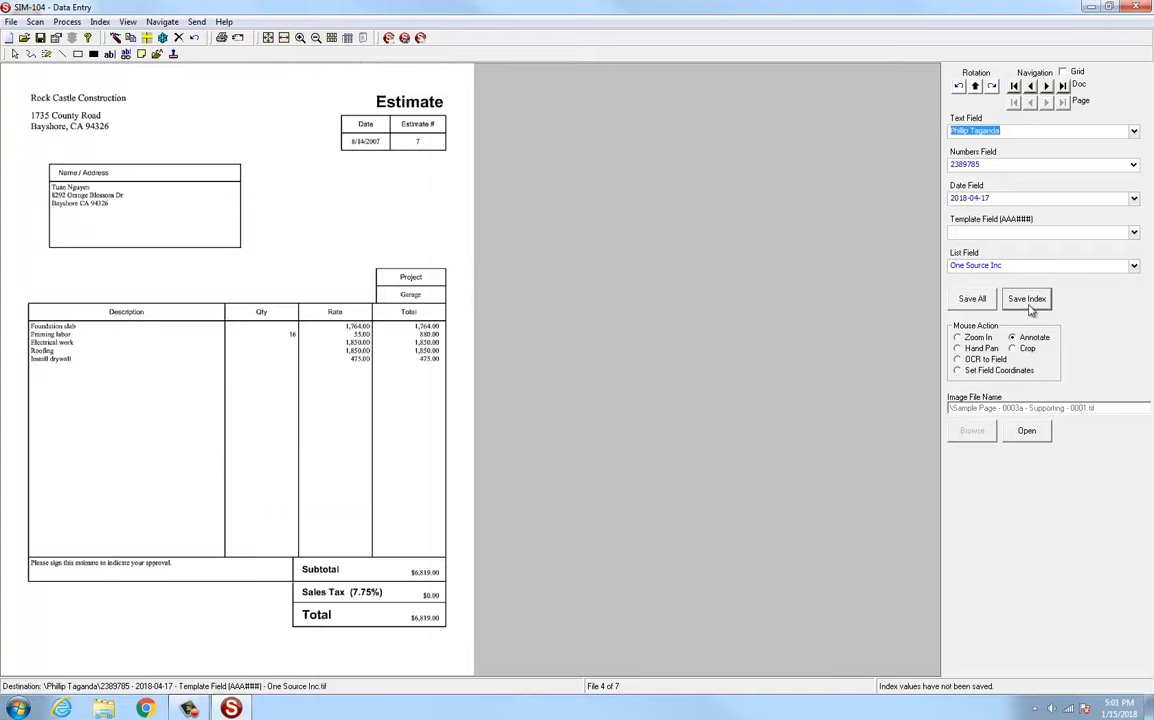
left_click(1035, 87)
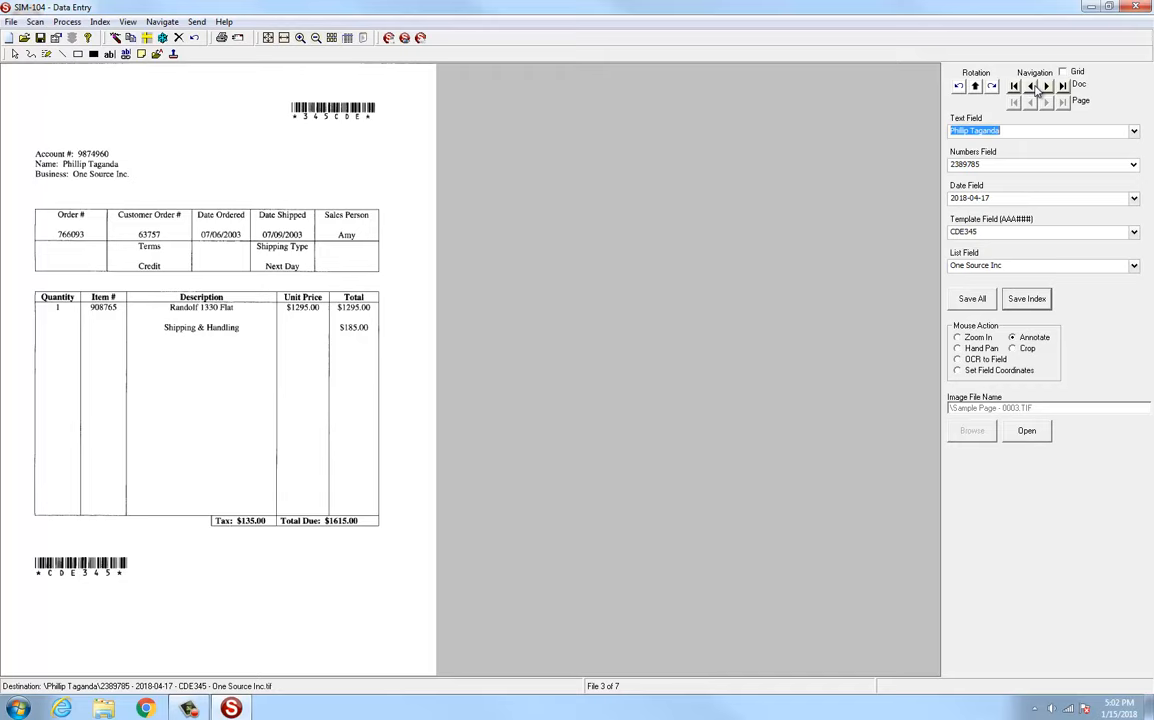
left_click(1040, 301)
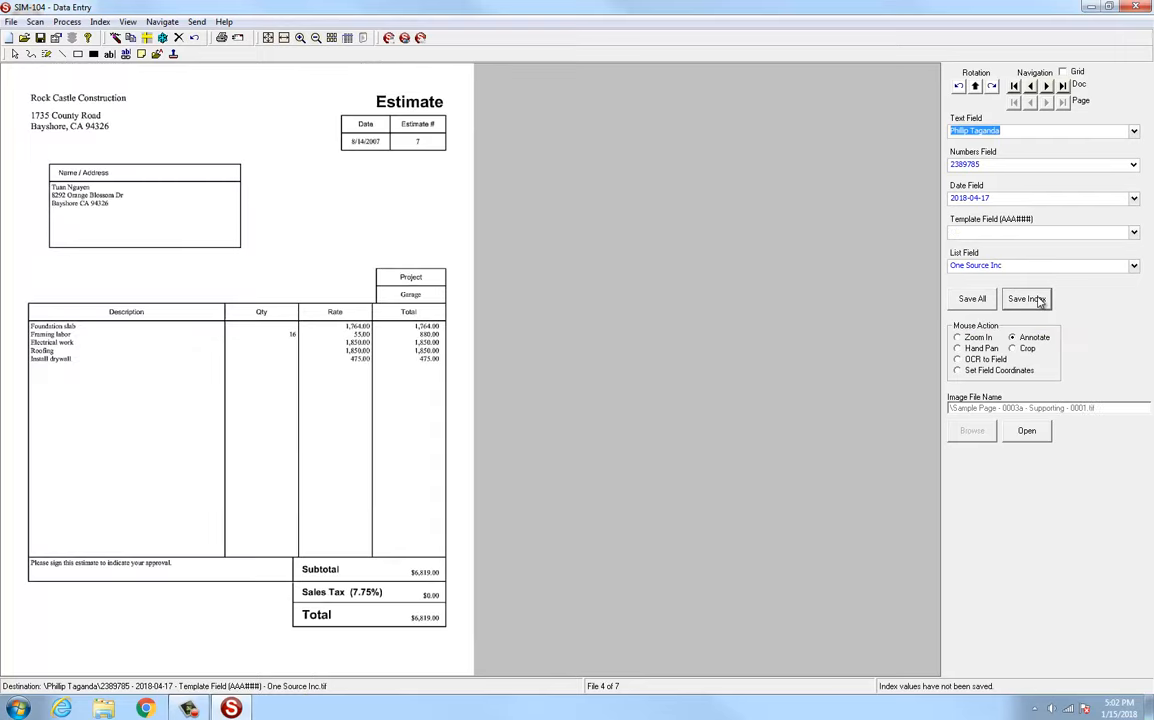
left_click(1032, 87)
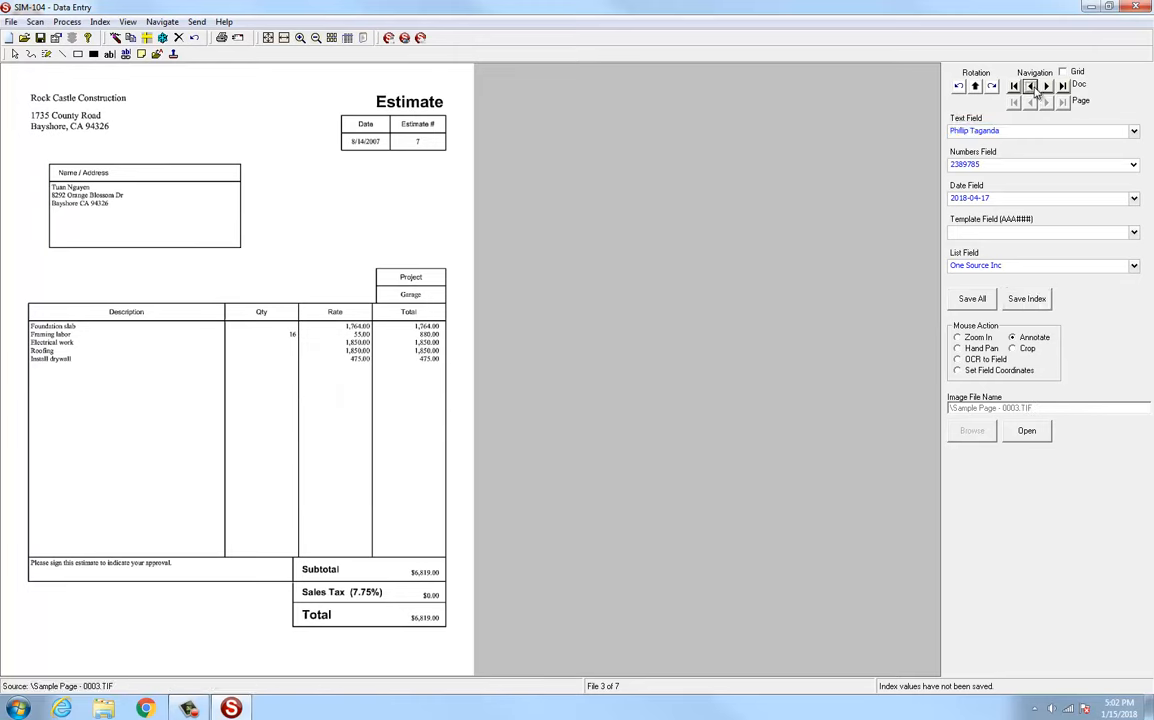
left_click(127, 23)
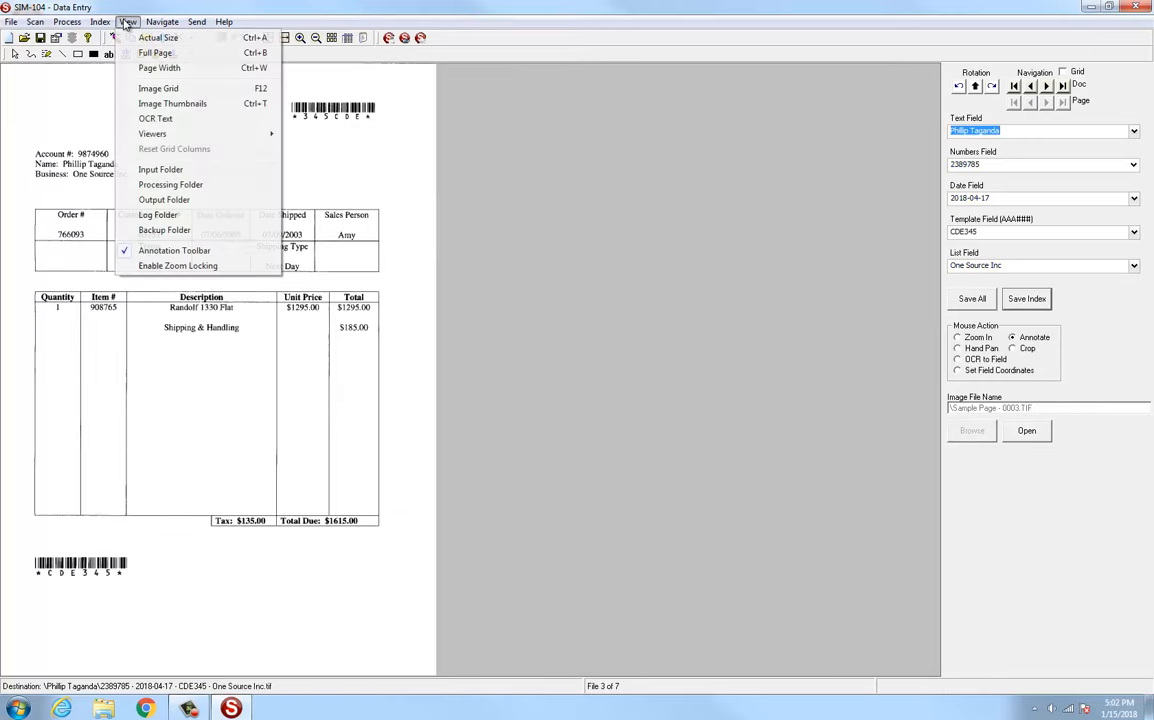
mouse_move(163, 27)
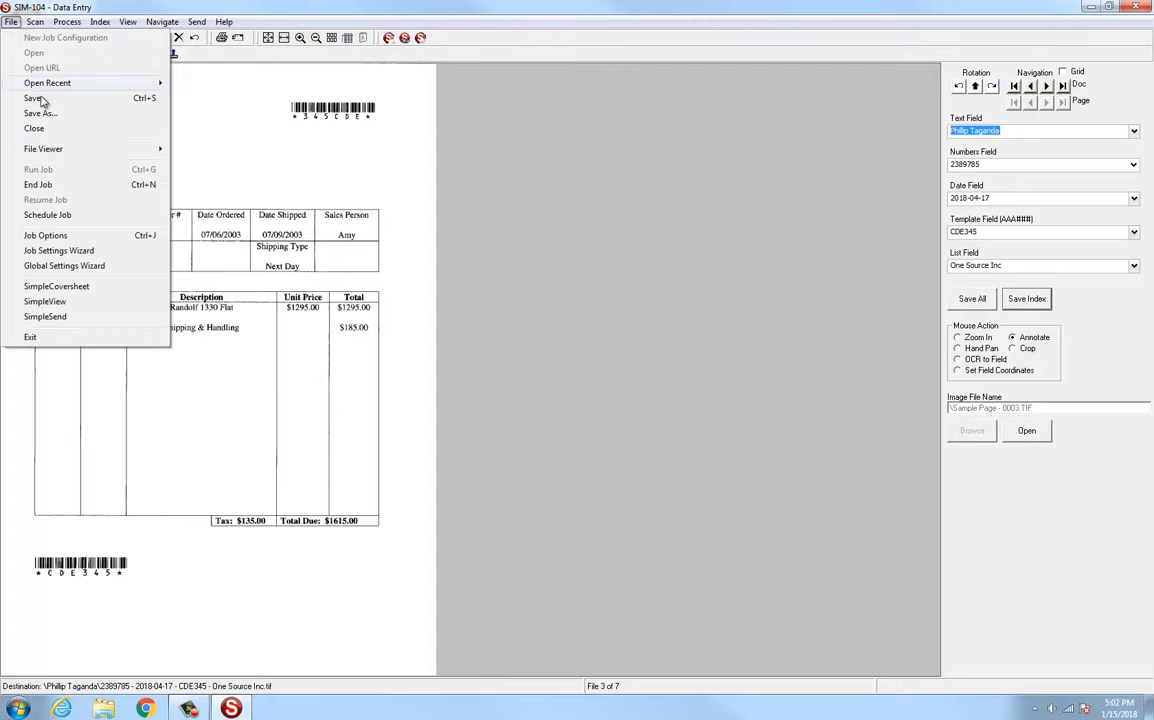
mouse_move(103, 26)
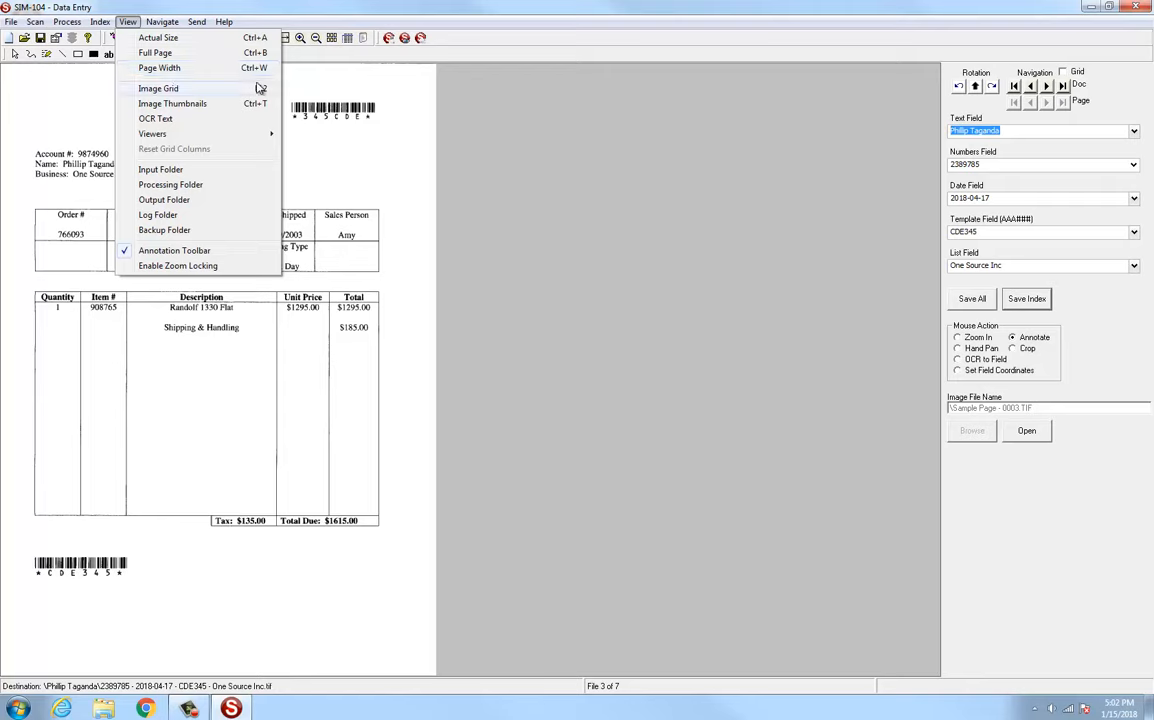
left_click(312, 150)
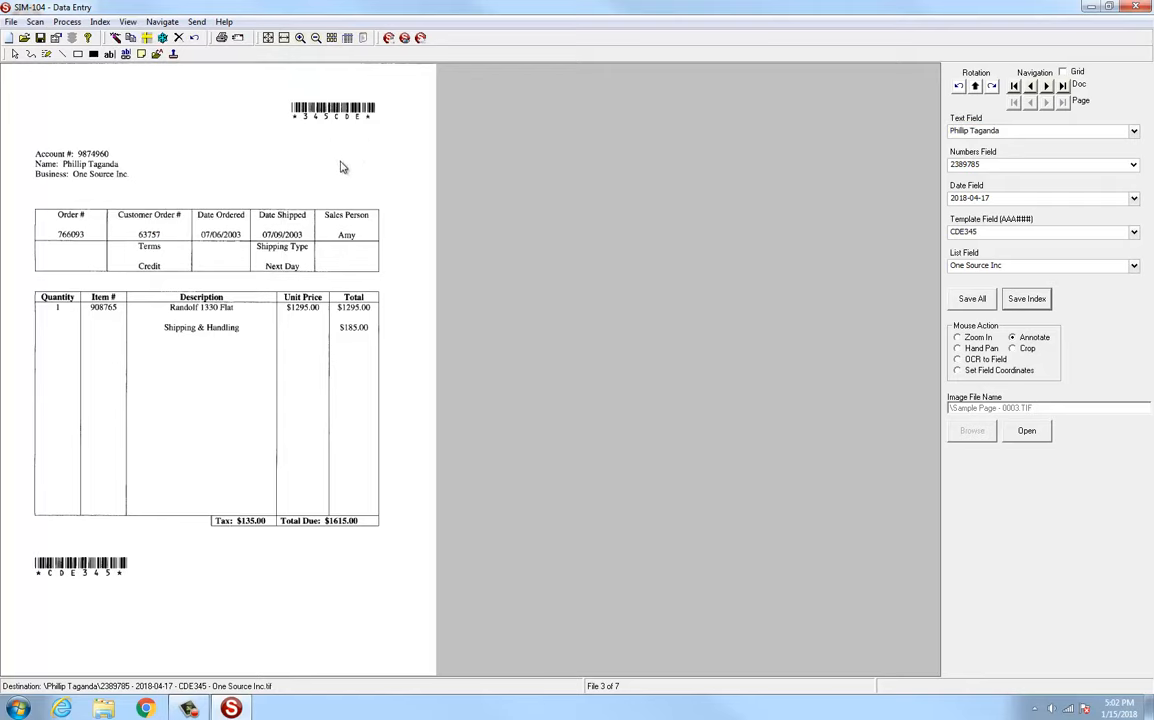
Zoom in on the third document's account, name and business lines, try the full-page view and fit the page to width.
left_click(958, 340)
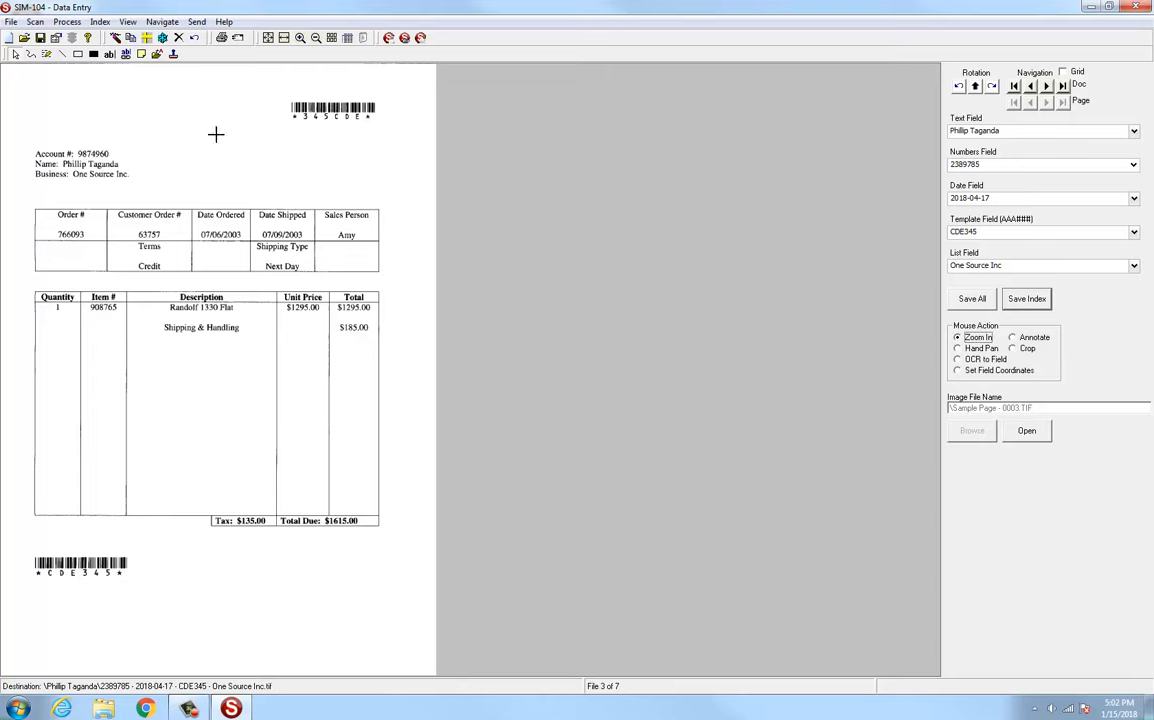
left_click_drag(20, 123, 150, 190)
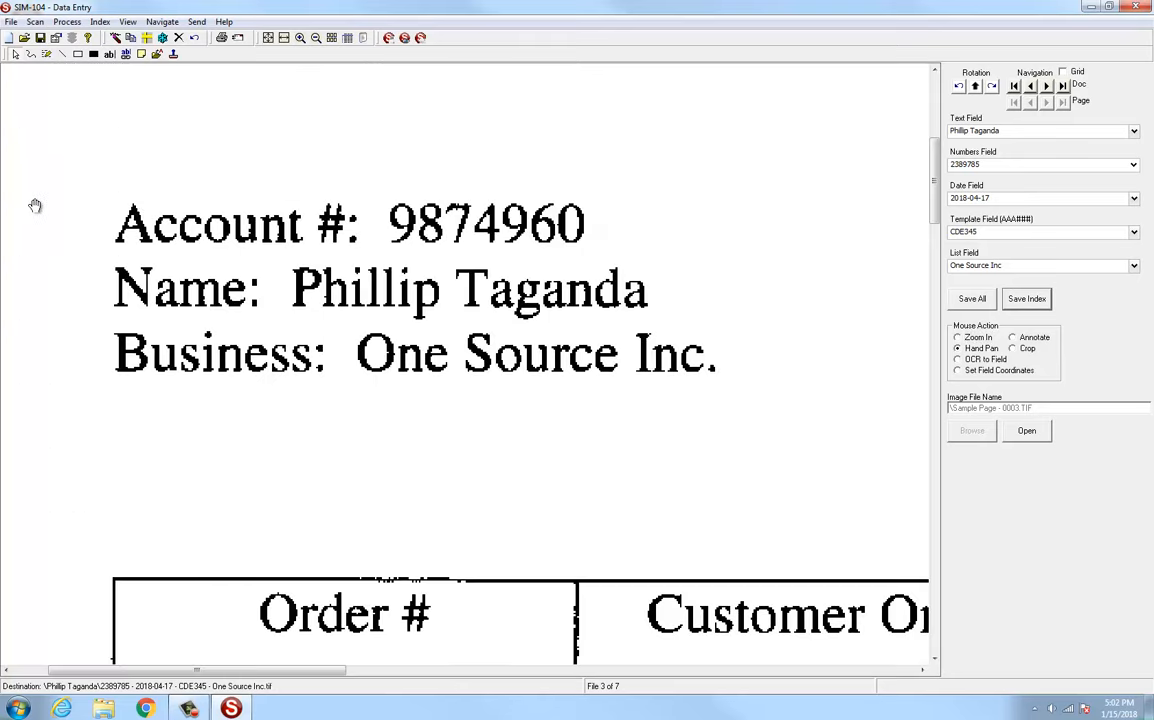
left_click(285, 38)
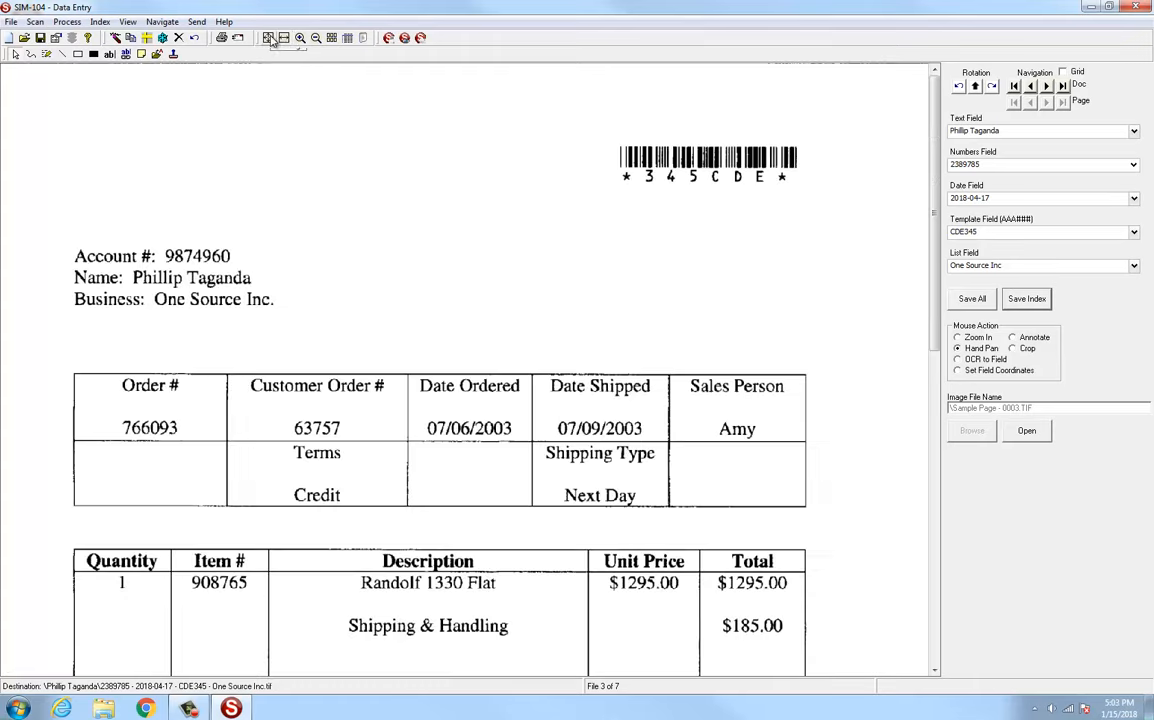
left_click(269, 38)
left_click(299, 38)
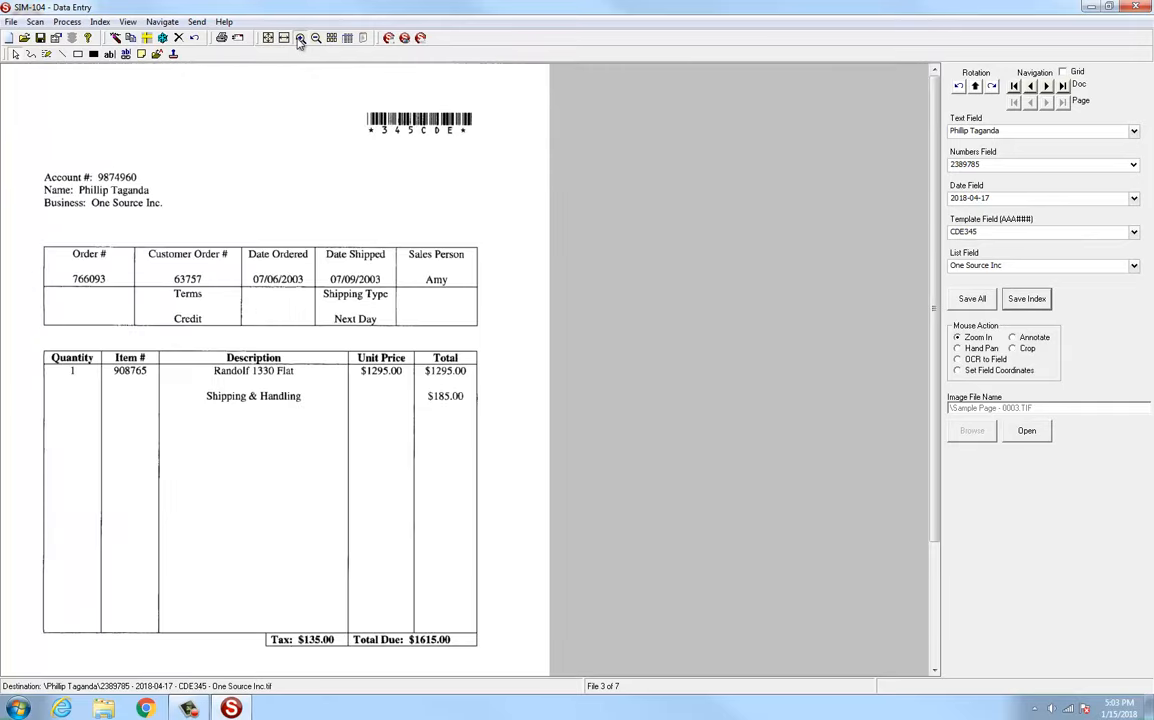
left_click(299, 38)
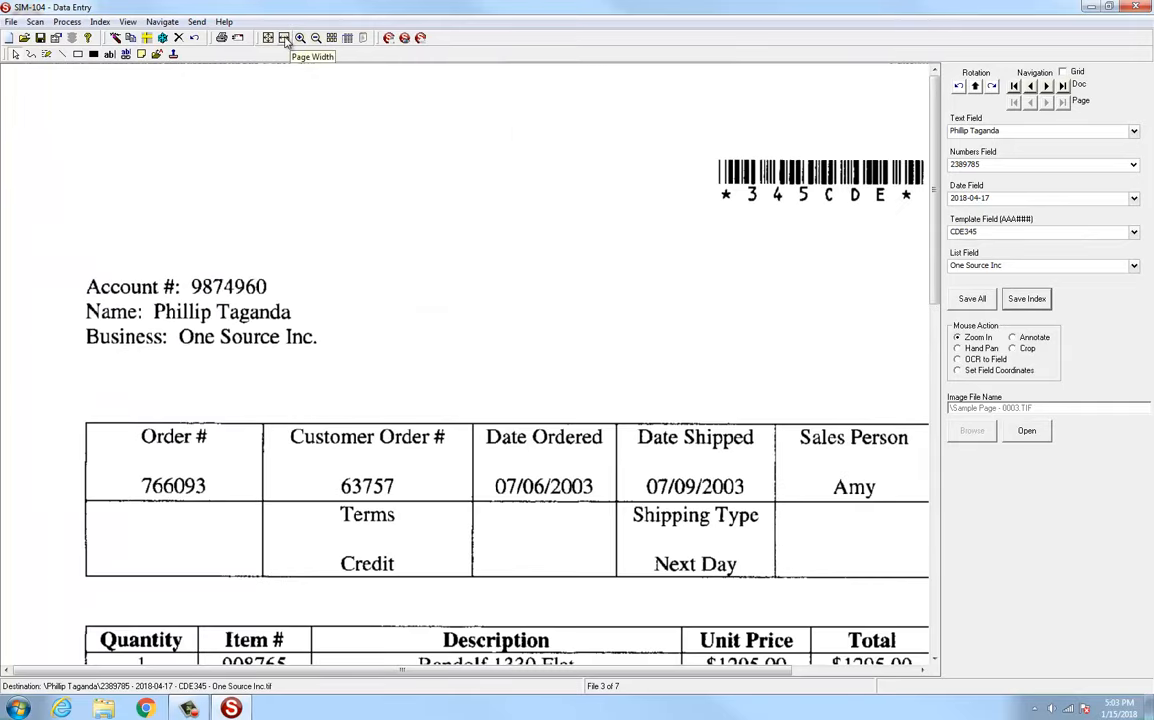
left_click(285, 38)
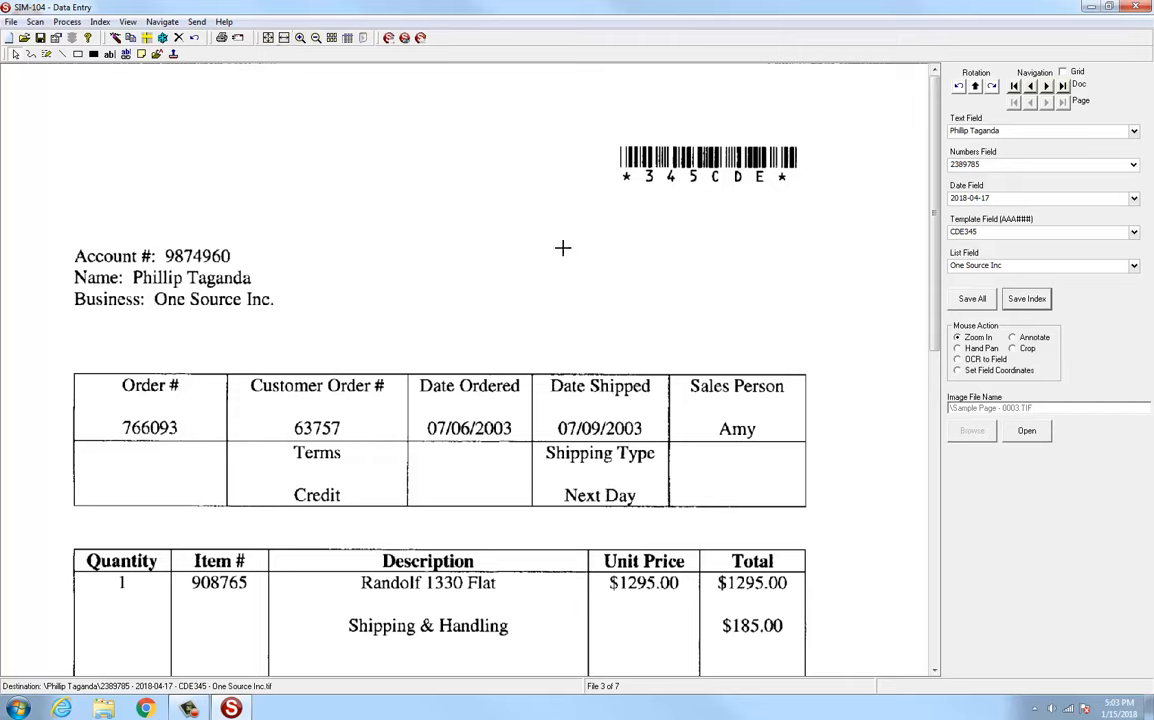
Zoom in on the third document, move around its customer details and order table with Hand Pan, and restore page width.
left_click(963, 349)
left_click_drag(845, 350, 797, 362)
left_click(957, 337)
left_click_drag(154, 167, 402, 370)
left_click_drag(325, 322, 525, 303)
left_click_drag(636, 497, 482, 484)
left_click_drag(422, 304, 690, 325)
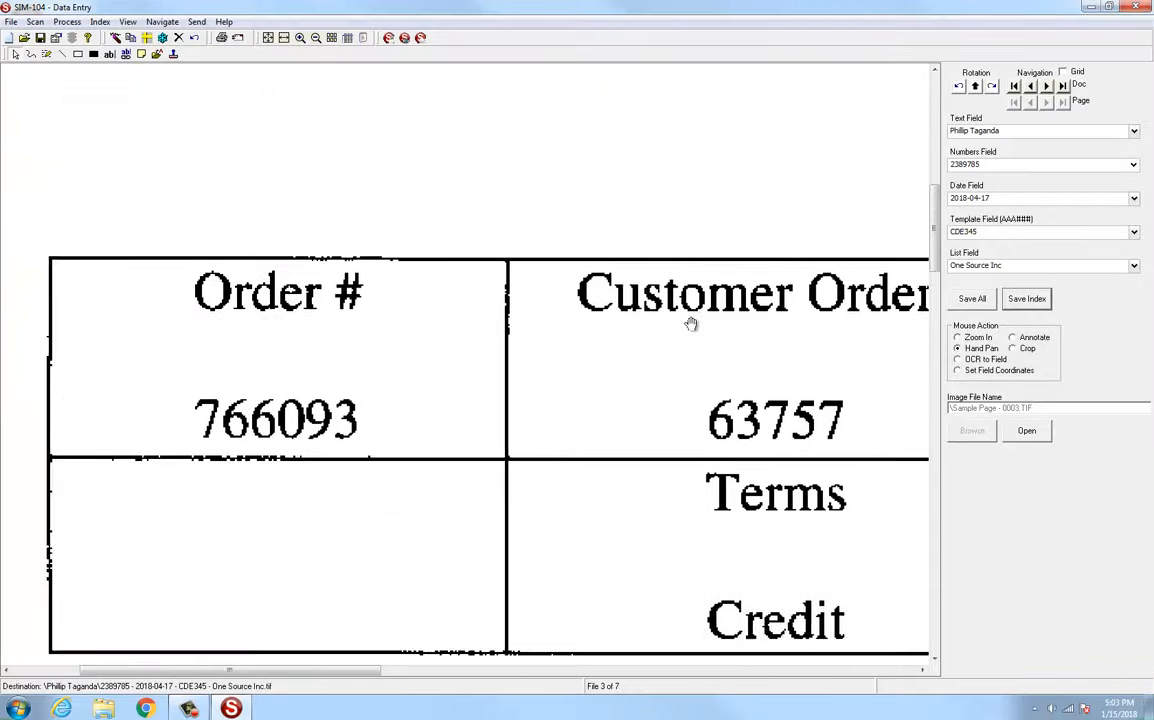
left_click_drag(753, 358, 678, 325)
left_click_drag(525, 196, 771, 431)
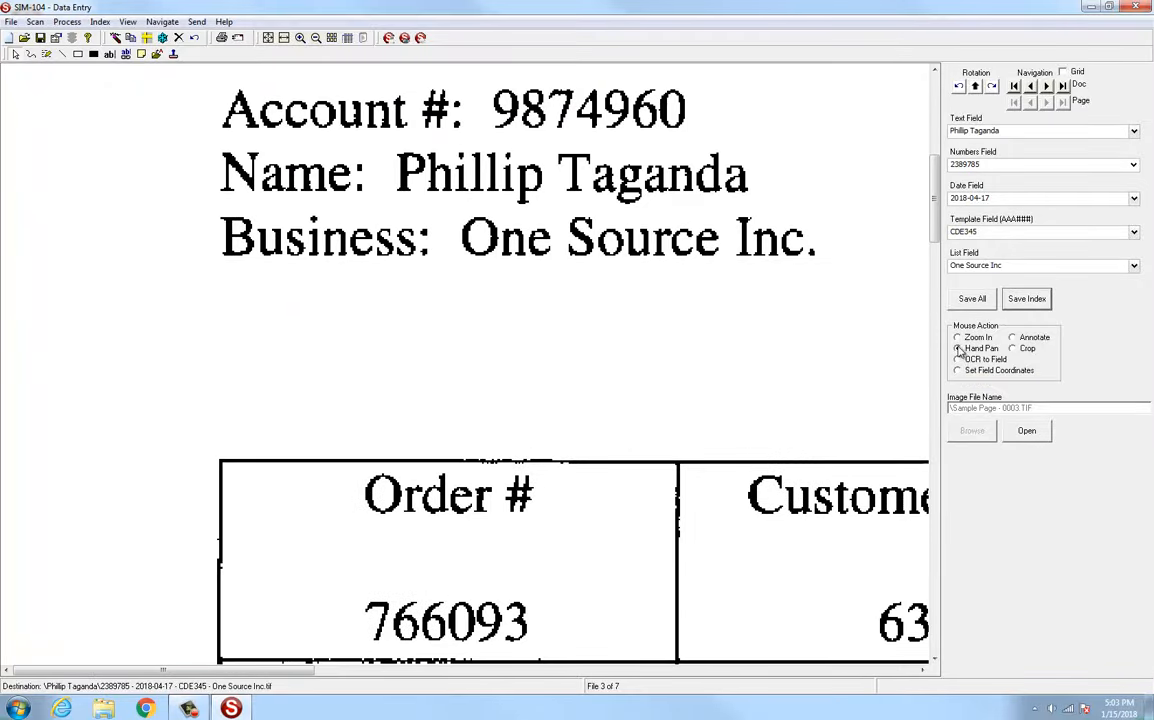
left_click(284, 38)
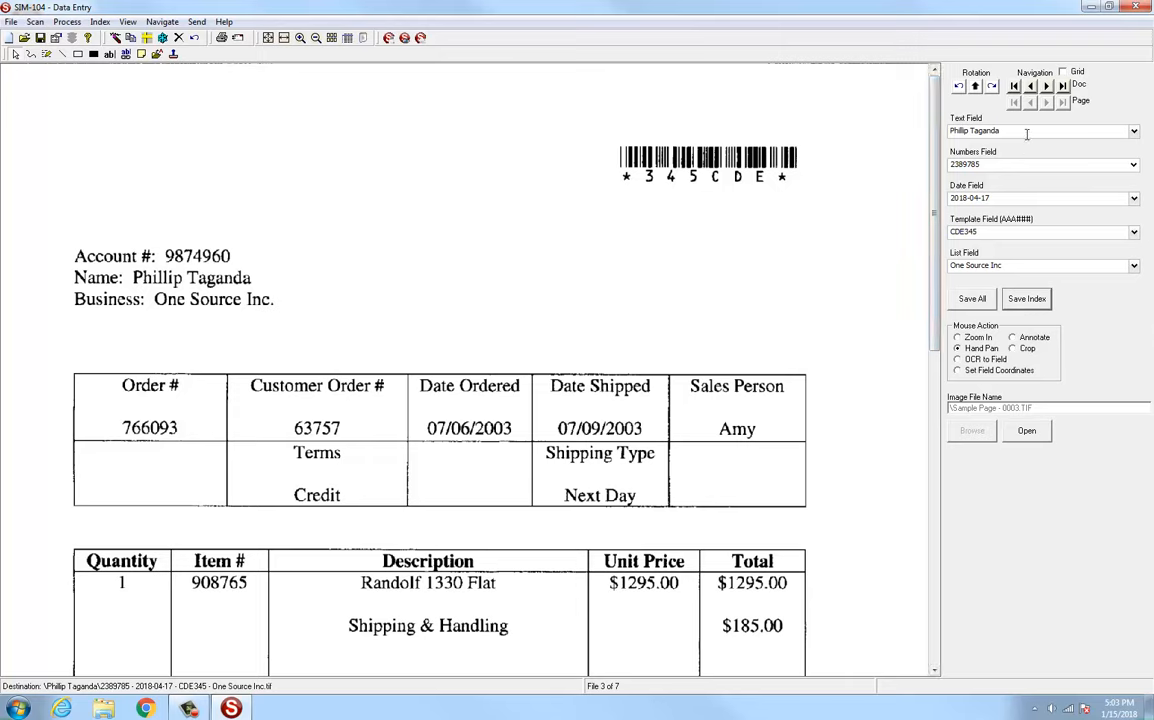
Use OCR to Field on the customer's name in the third document and clear its Numbers Field.
left_click(957, 359)
left_click(858, 122)
left_click_drag(117, 244, 165, 256)
left_click_drag(258, 299, 262, 291)
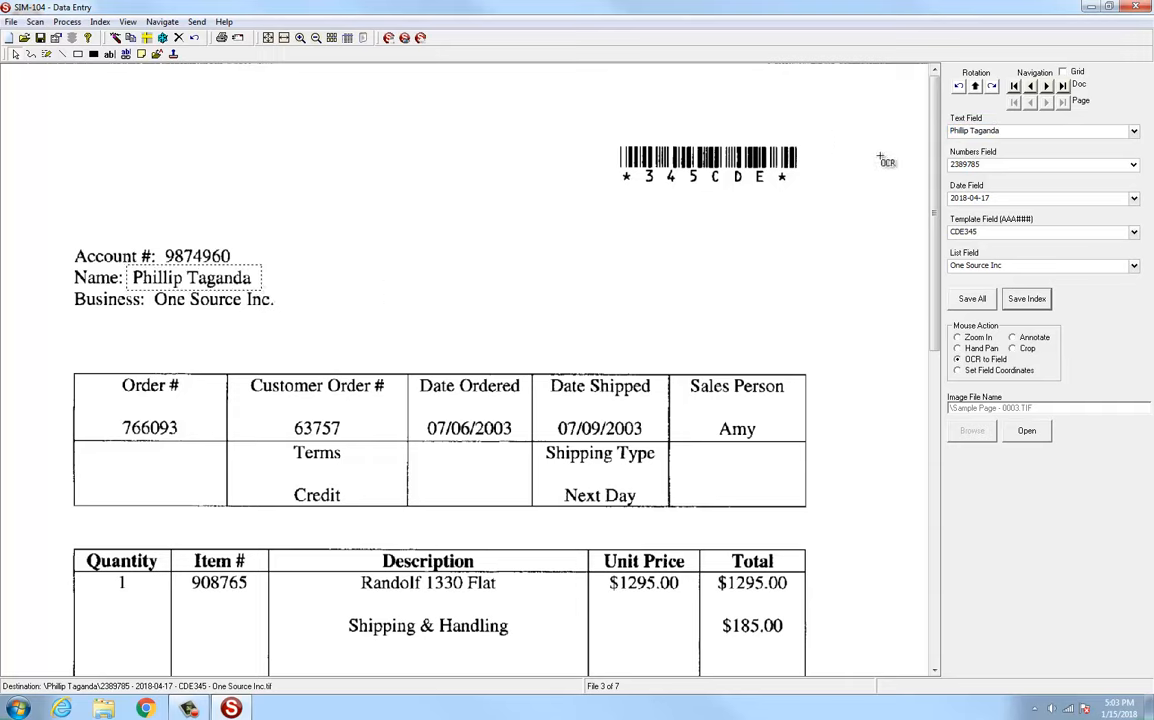
left_click(979, 166)
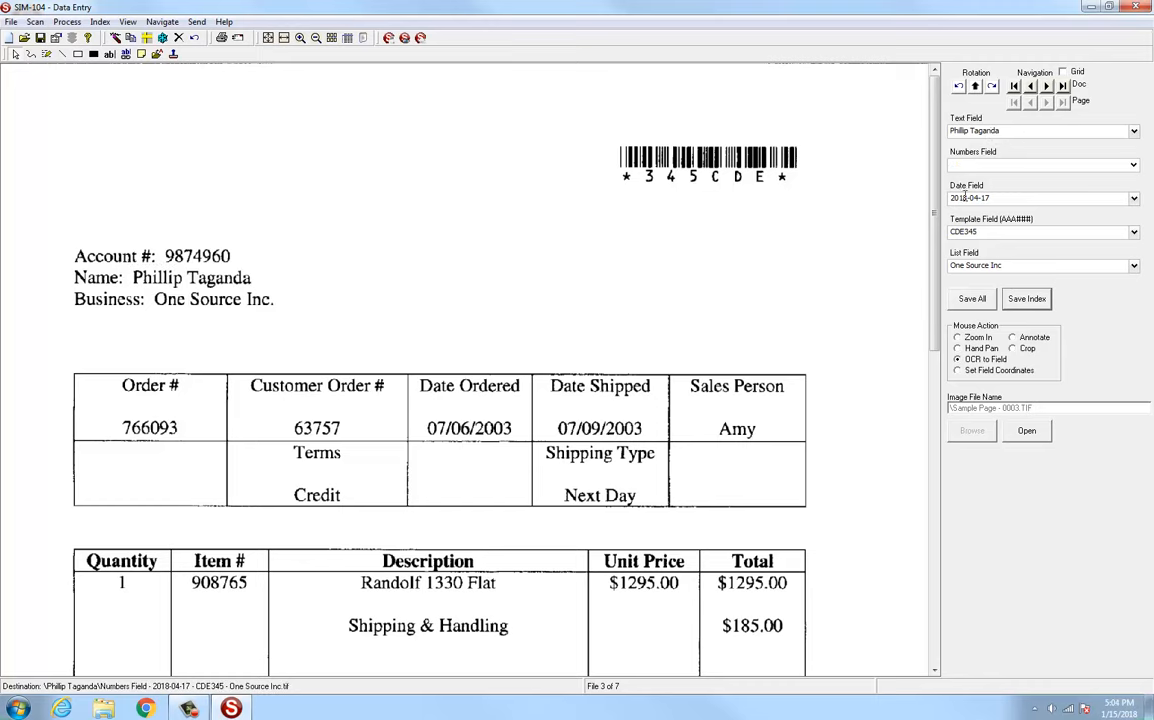
Mark two Crop regions on the third document, one around the barcode and customer details and one around the order table.
left_click(1013, 338)
left_click(1013, 349)
left_click_drag(34, 72, 740, 366)
left_click_drag(882, 357, 926, 357)
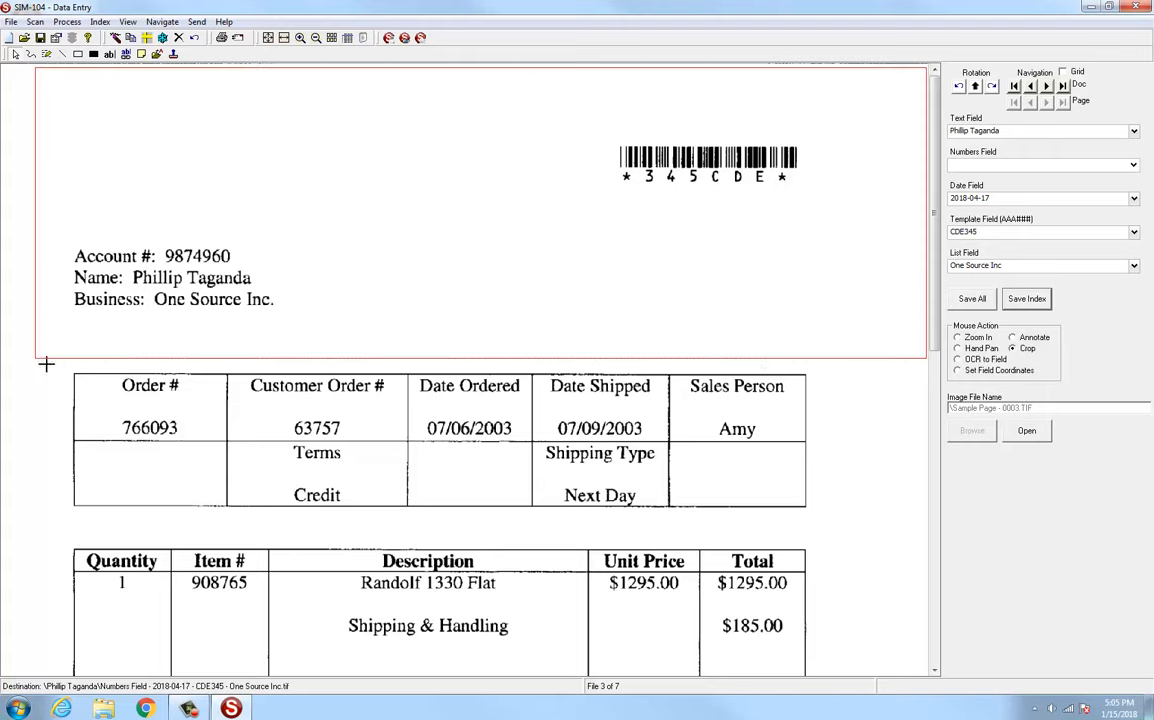
left_click_drag(34, 364, 924, 529)
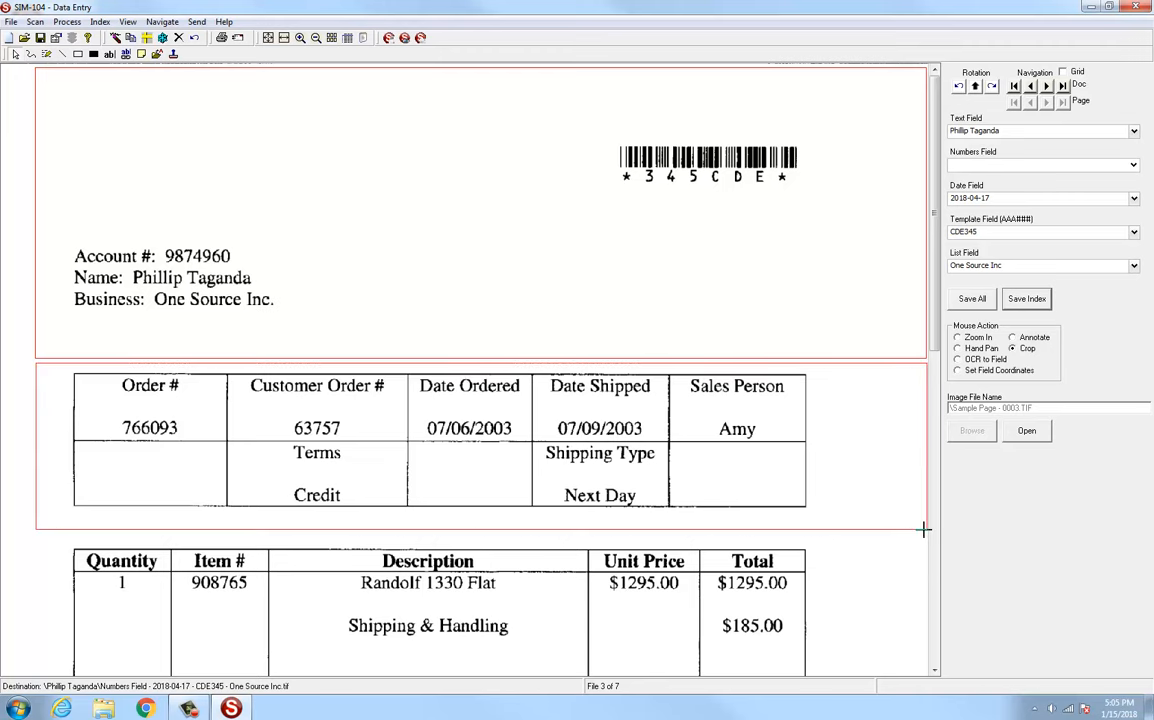
Enter the account number shown on the third document in its Numbers Field and save the index values.
left_click(1026, 299)
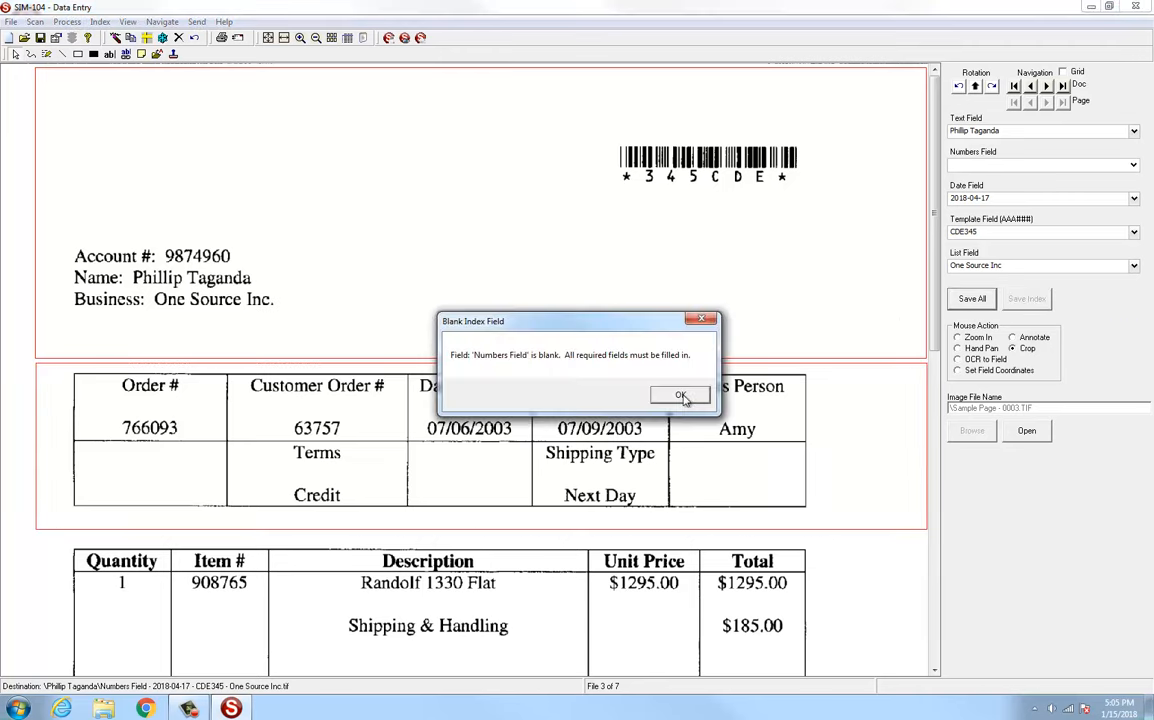
left_click(680, 396)
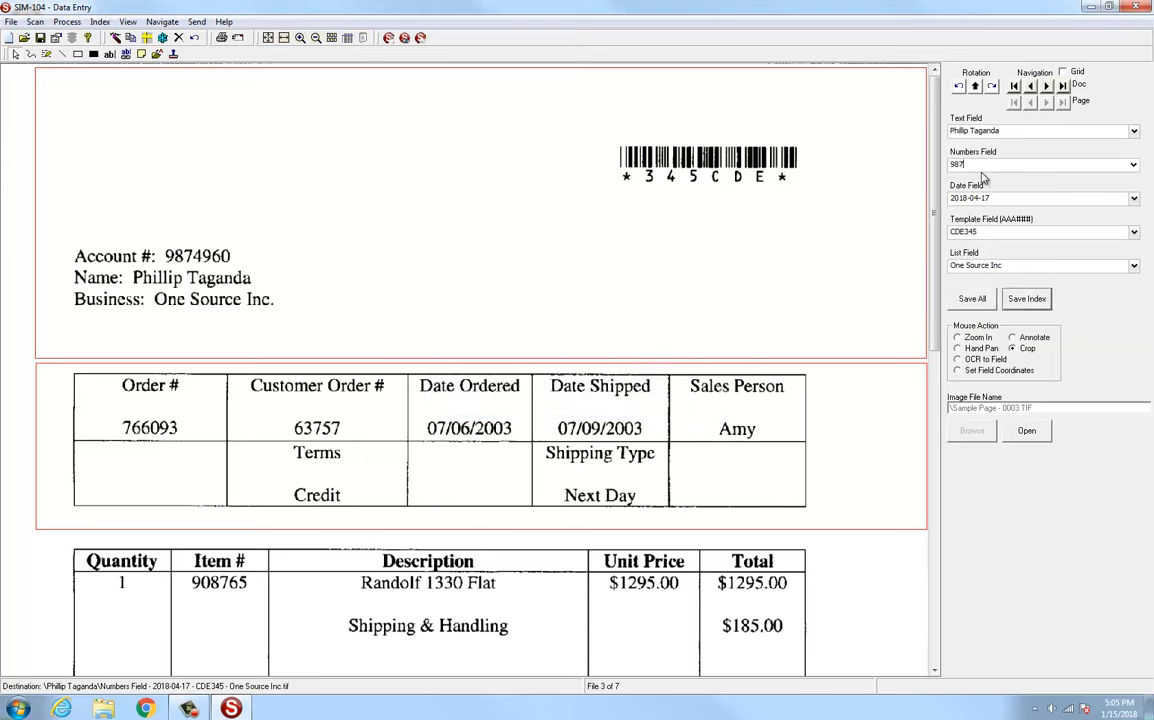
left_click(1026, 299)
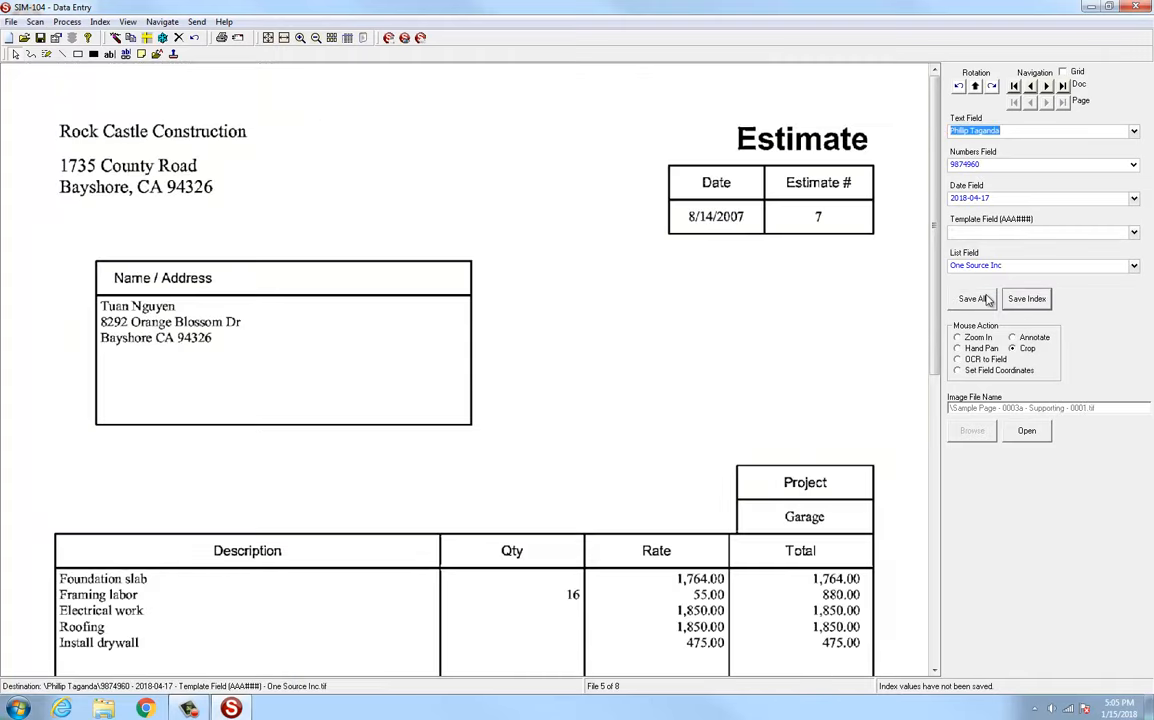
Go back through the cropped images of the third document to the second document.
left_click(1031, 88)
left_click(1031, 88)
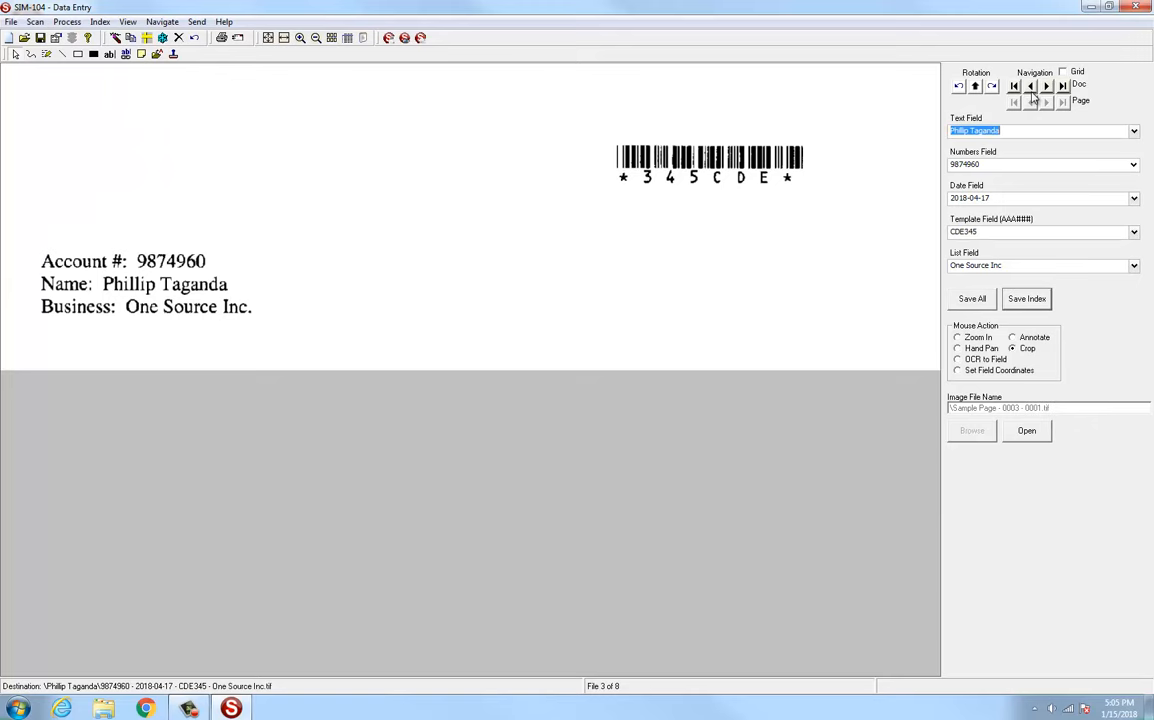
left_click(1031, 88)
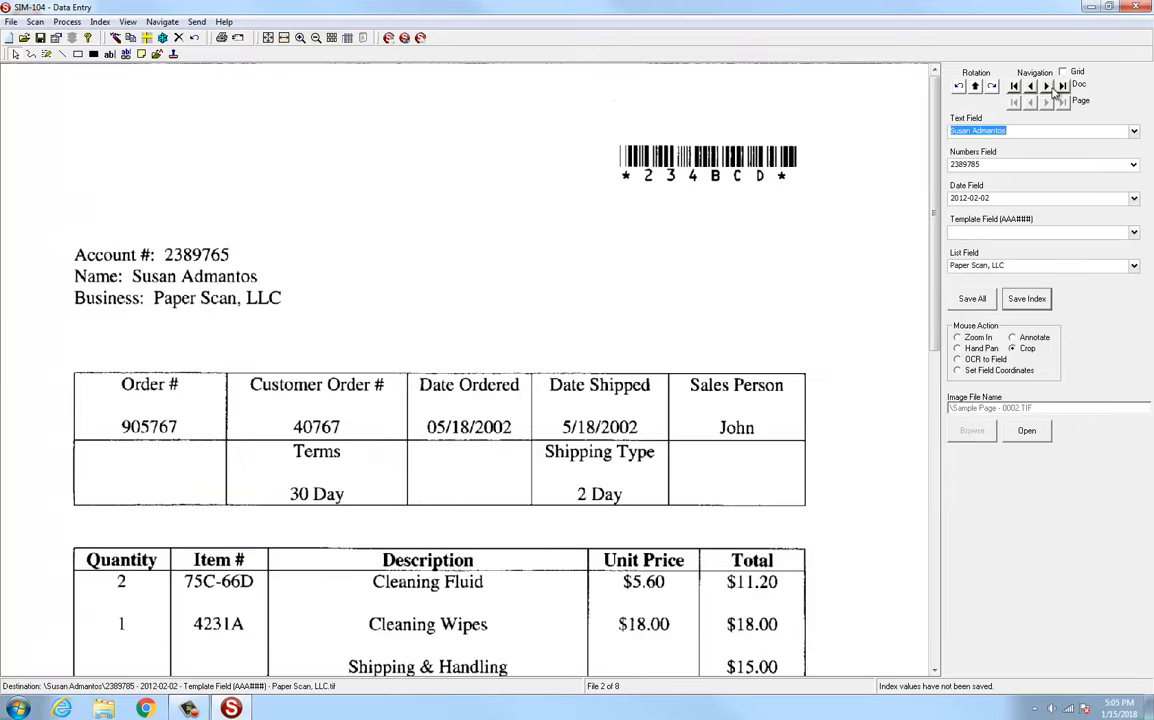
Go forward from the second document to the Rock Castle Construction garage estimate, the fifth document.
left_click(1048, 87)
left_click(1048, 87)
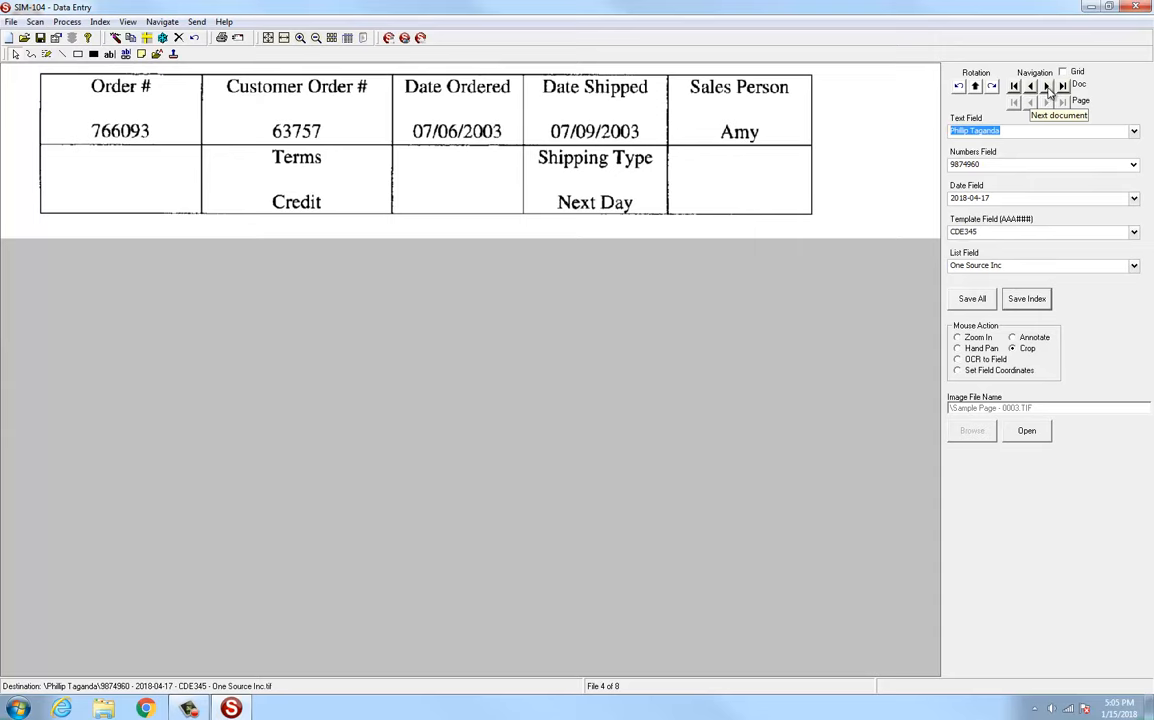
left_click(1048, 87)
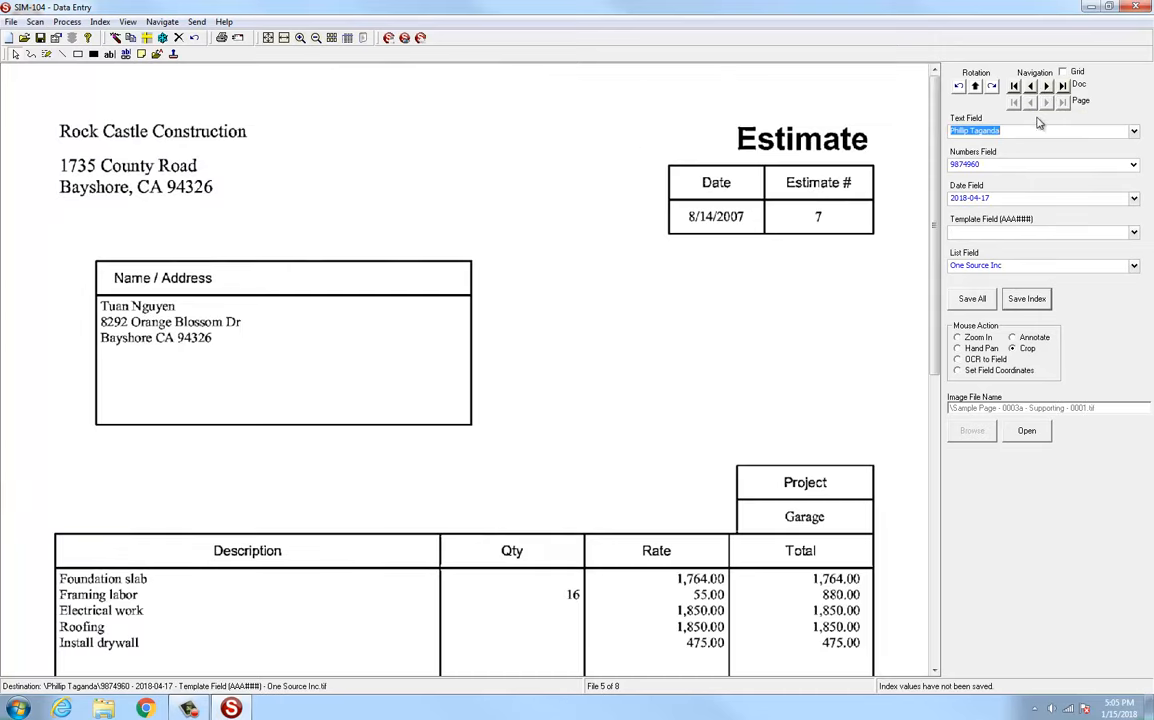
Rotate the fifth document's page clockwise three times and return it to its upright orientation.
left_click(991, 87)
left_click(991, 87)
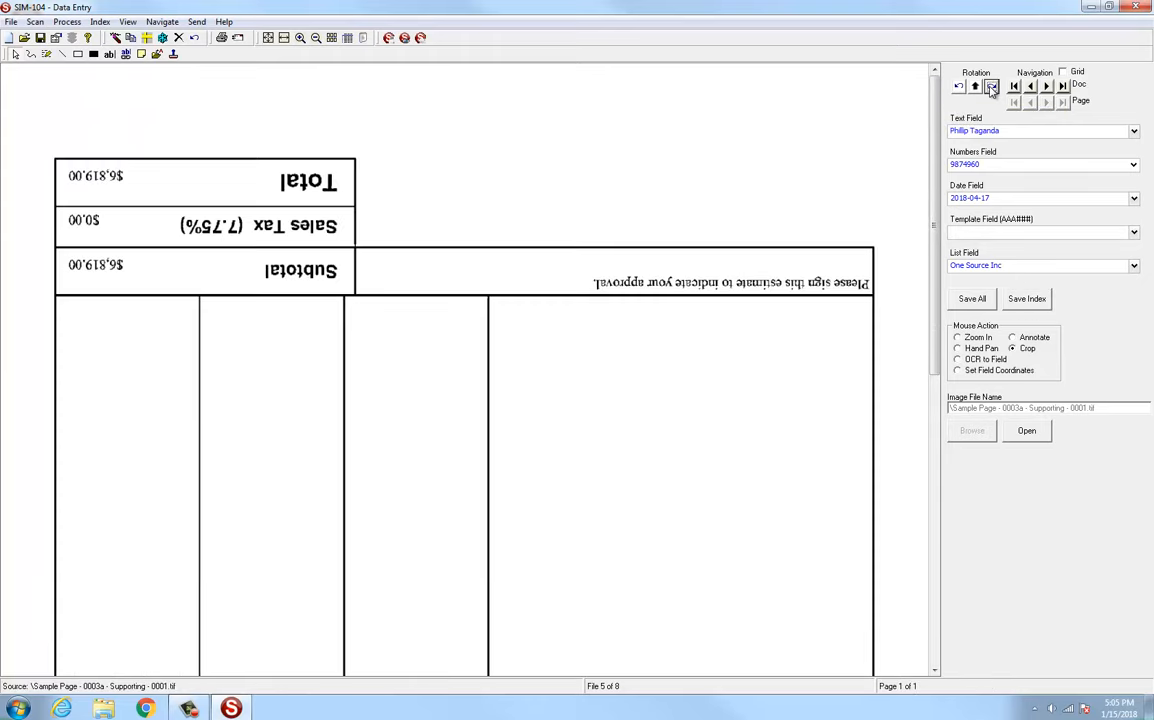
left_click(991, 87)
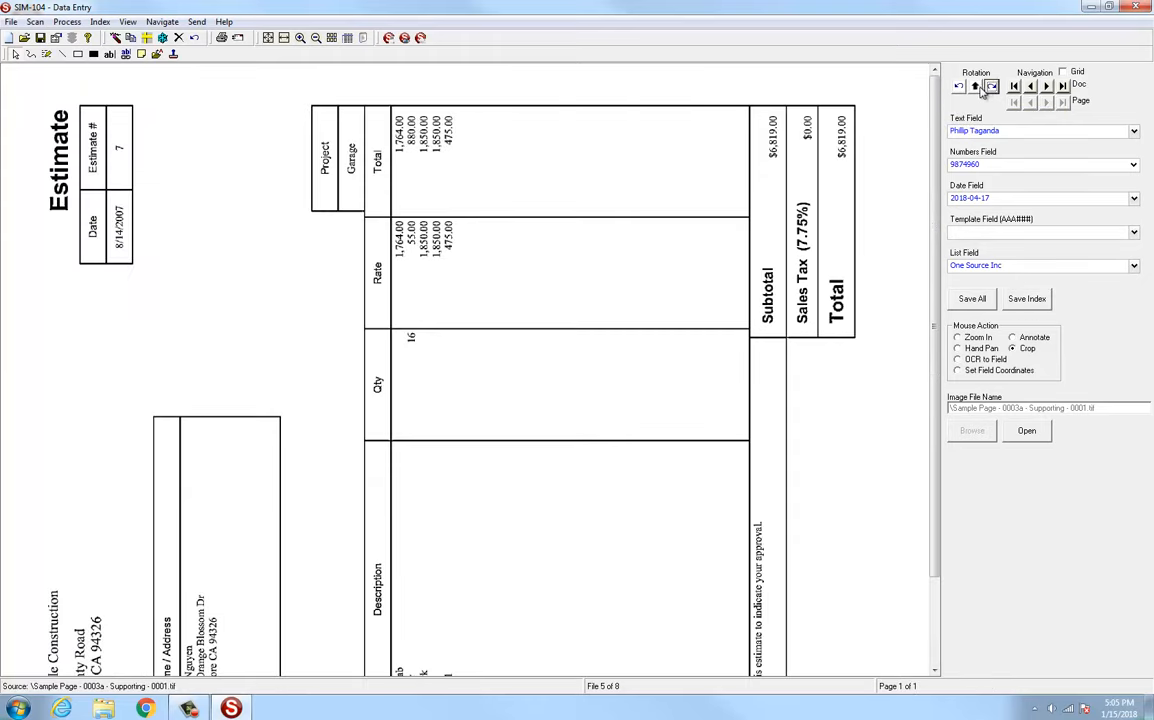
left_click(975, 87)
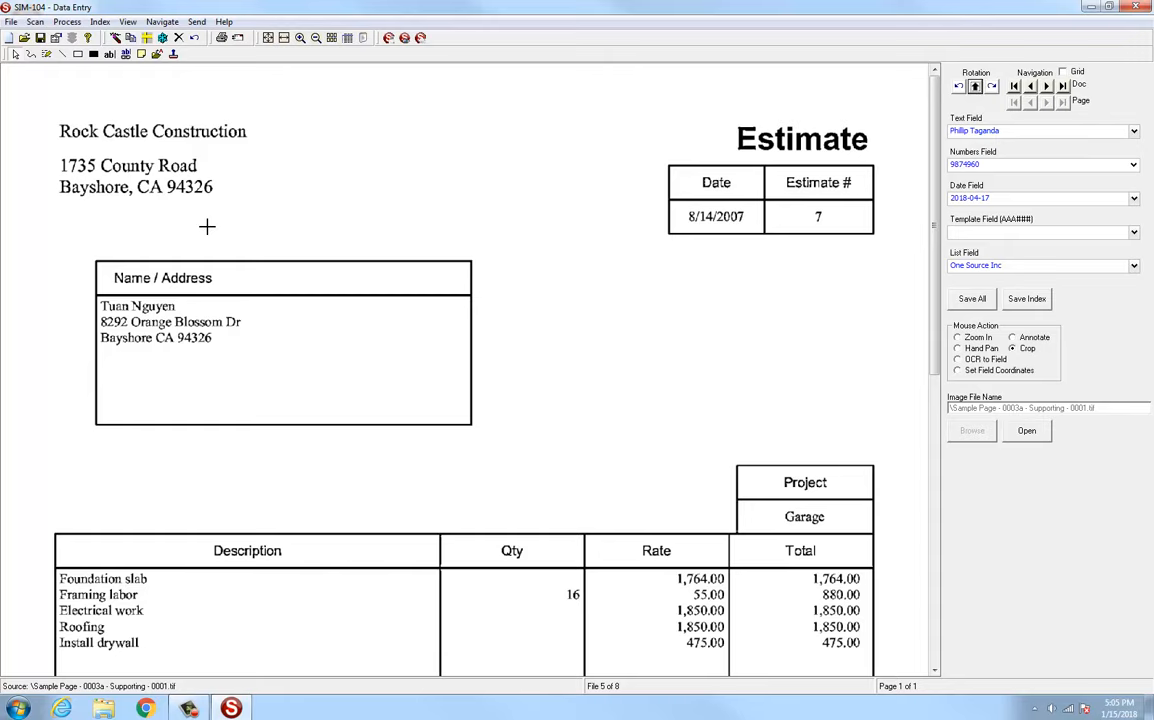
Deskew the fifth document's page, then mark the page for deletion and unmark it again.
left_click(148, 40)
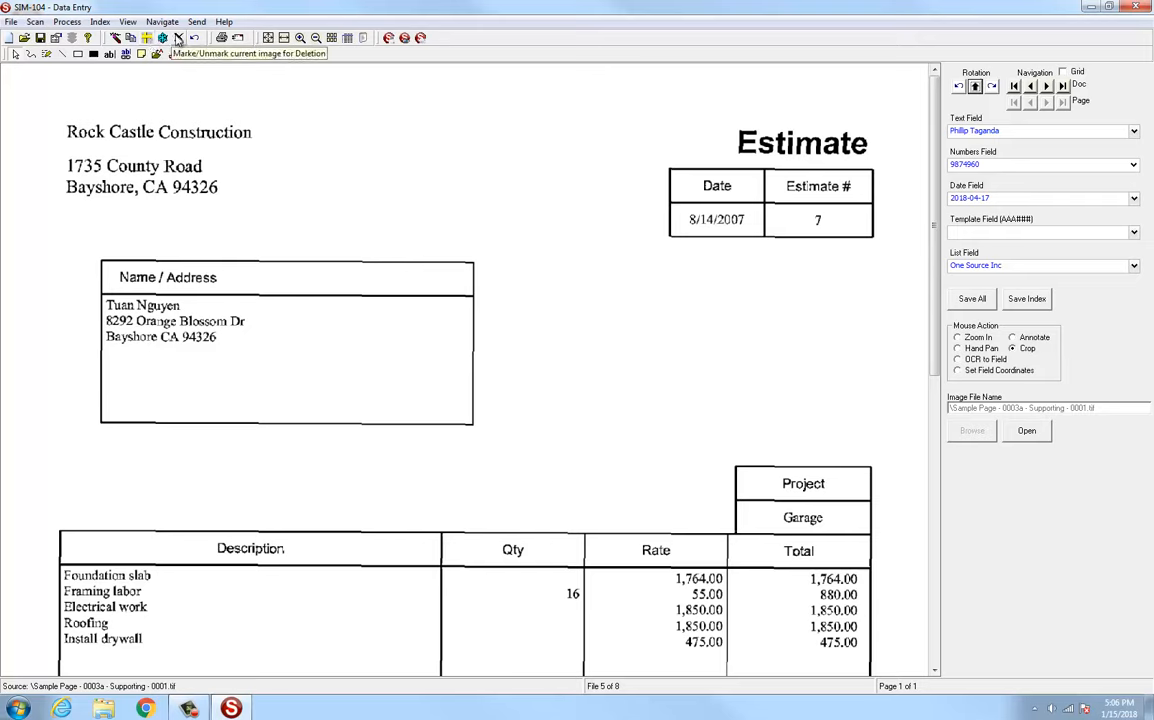
left_click(178, 38)
left_click(178, 38)
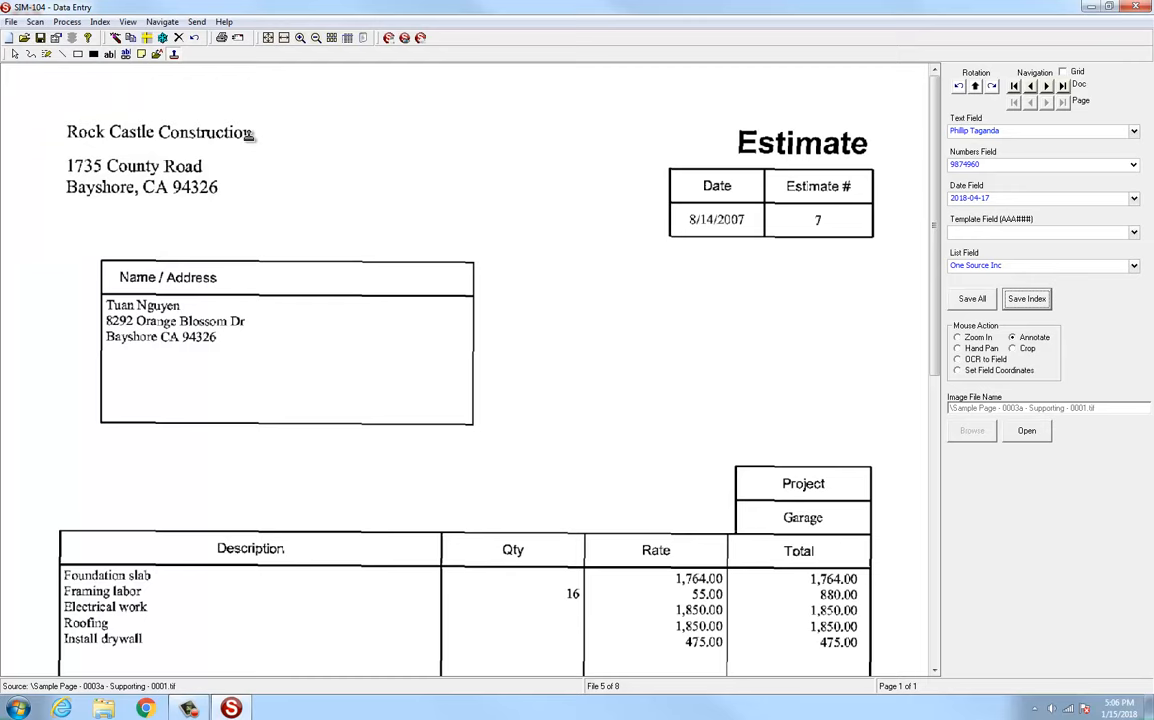
Place a DRAFT rubber stamp beside the company name on the estimate and undo it.
left_click(227, 118)
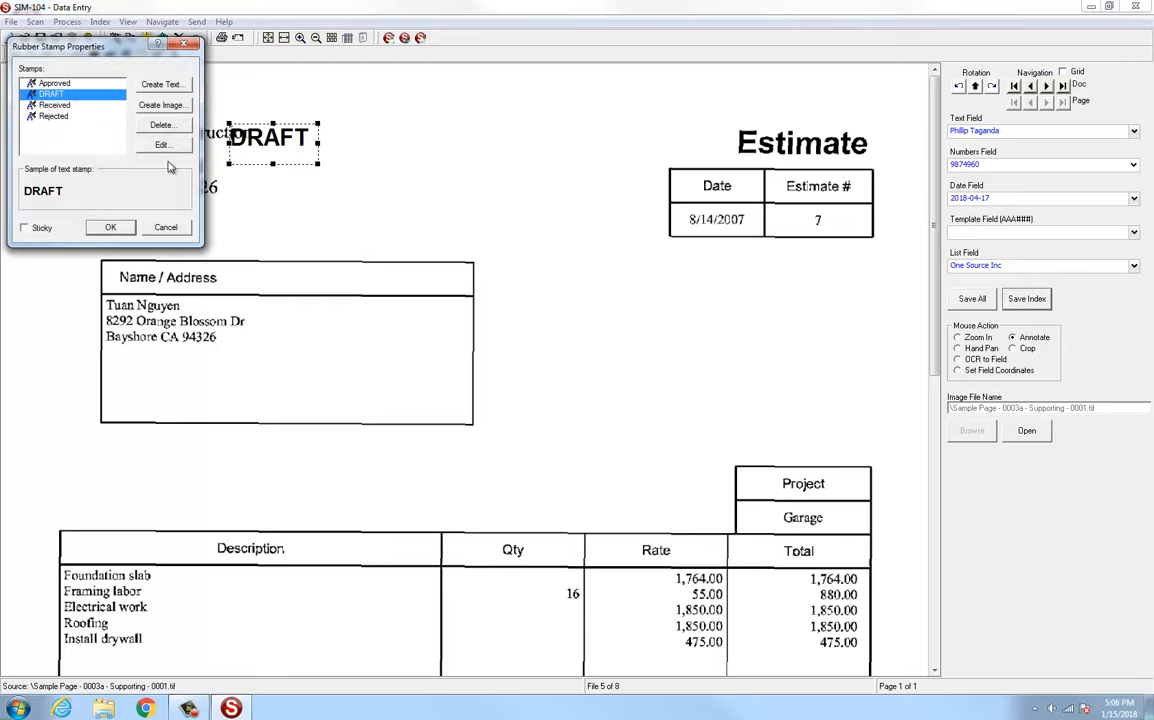
left_click(165, 228)
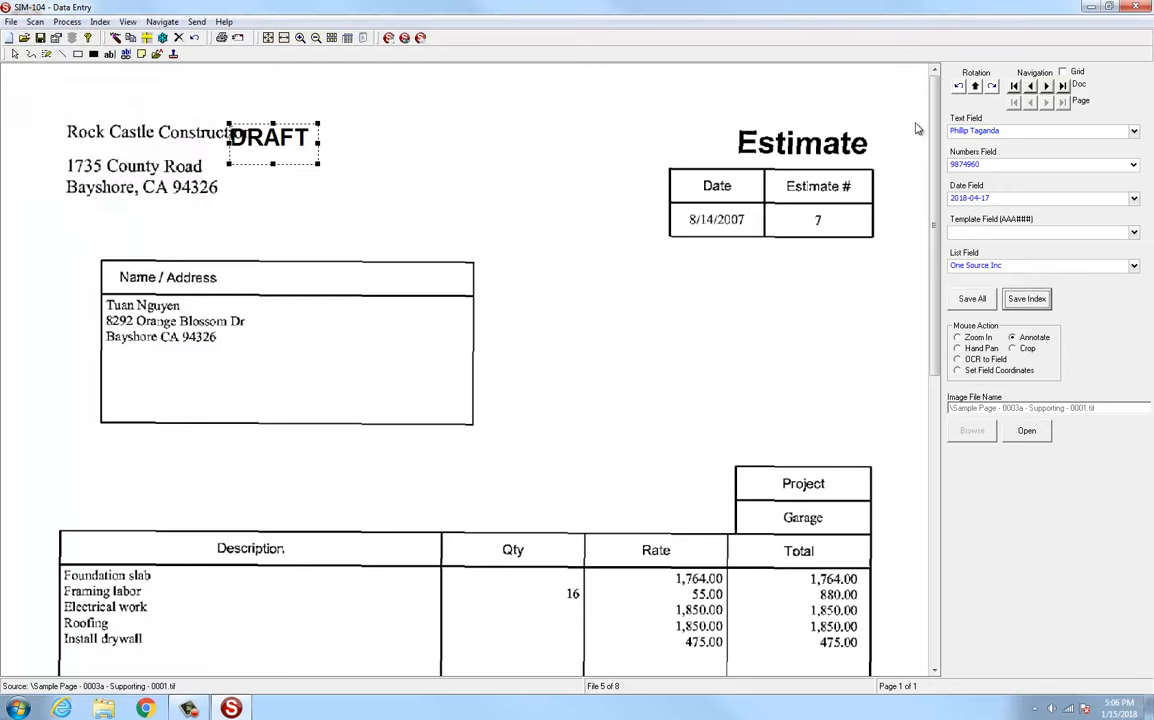
left_click(196, 39)
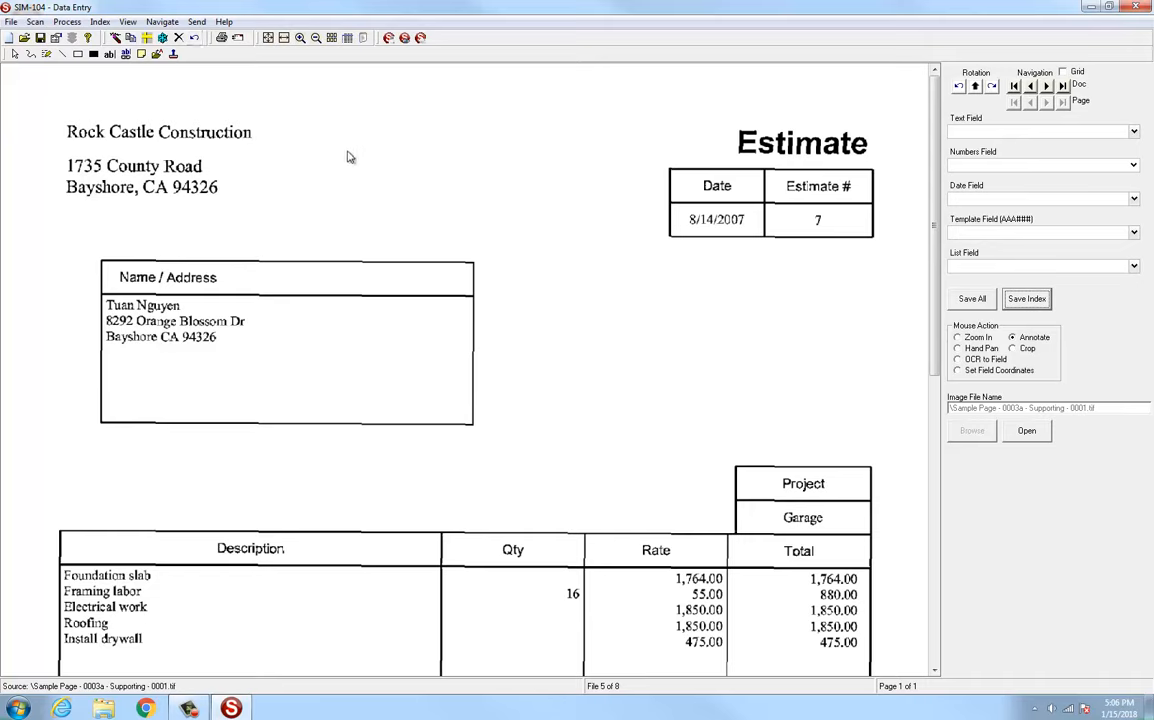
Return to the fourth document without saving the changed index values and save that document's index.
left_click(1032, 88)
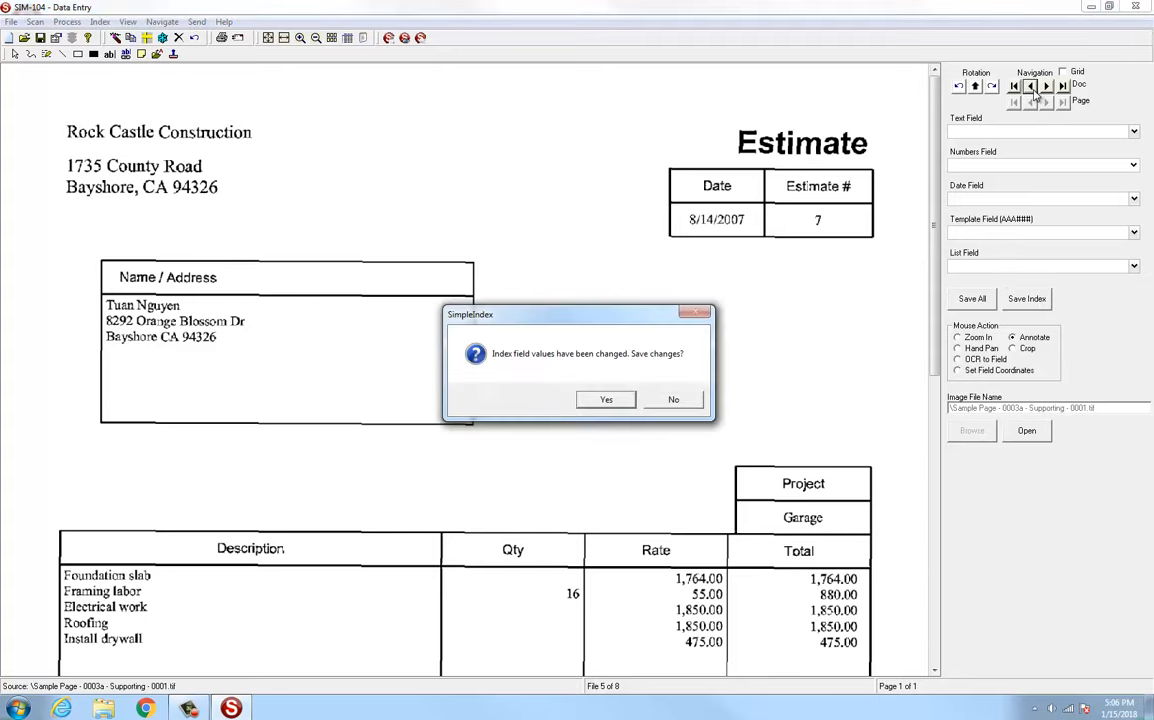
left_click(675, 400)
left_click(1025, 300)
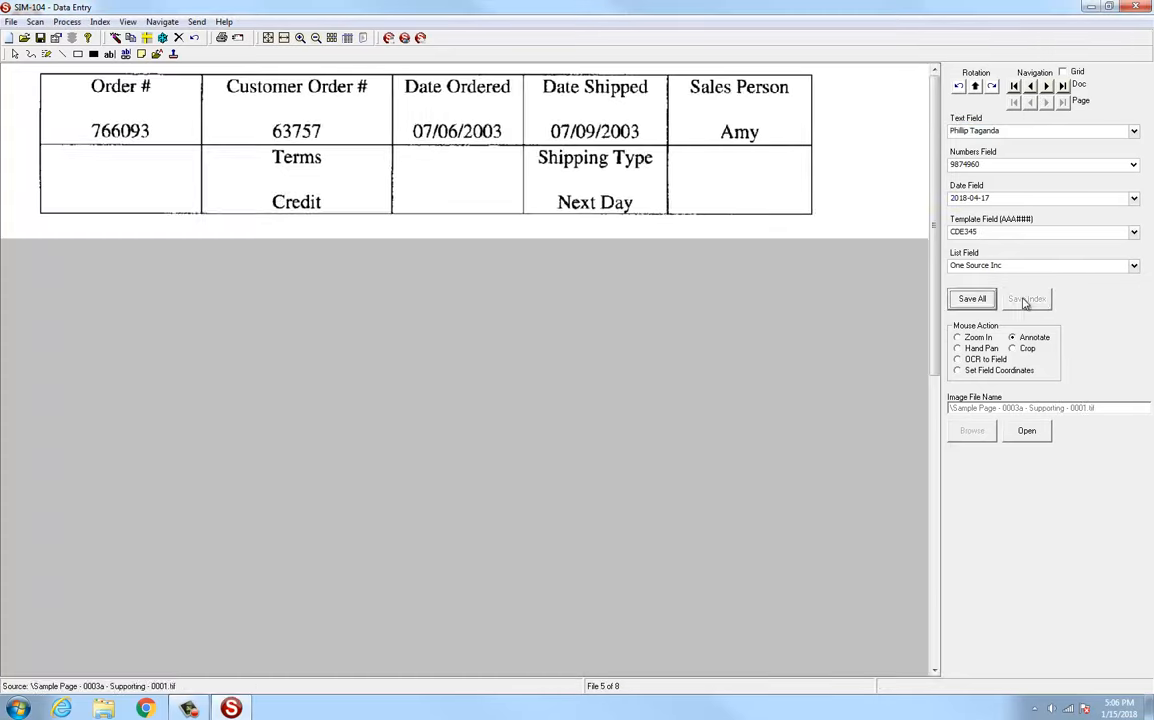
View the colour options in the fifth document's page properties and close them without changes.
right_click(437, 160)
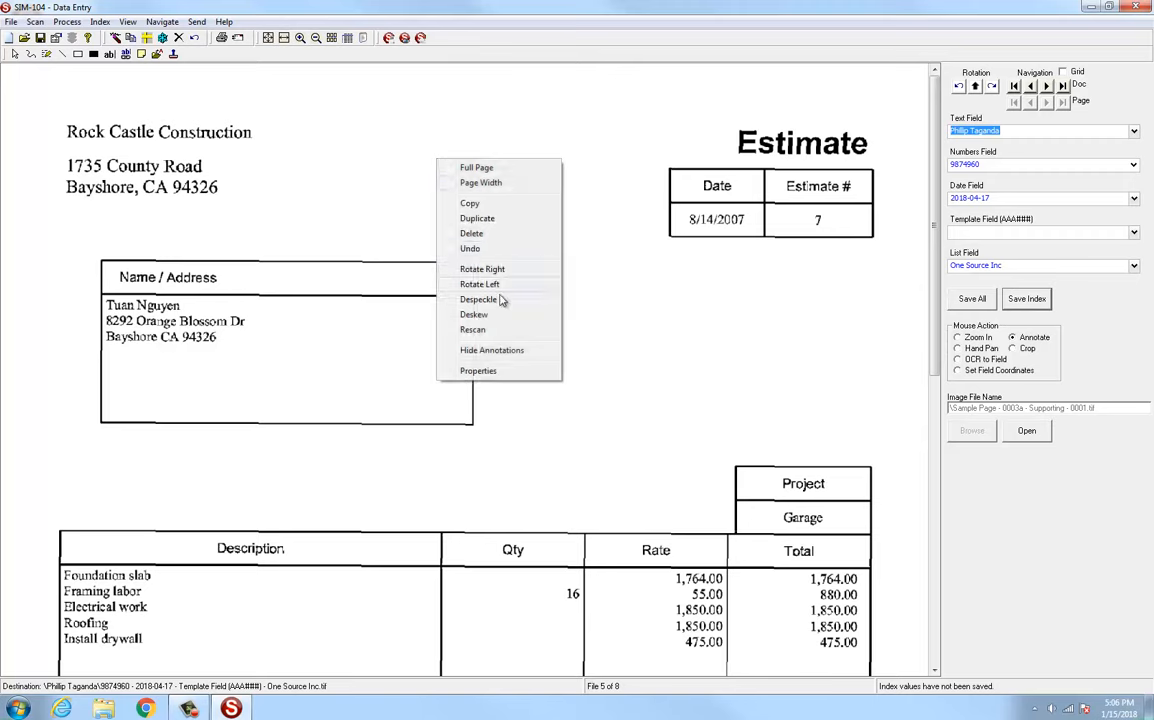
left_click(478, 371)
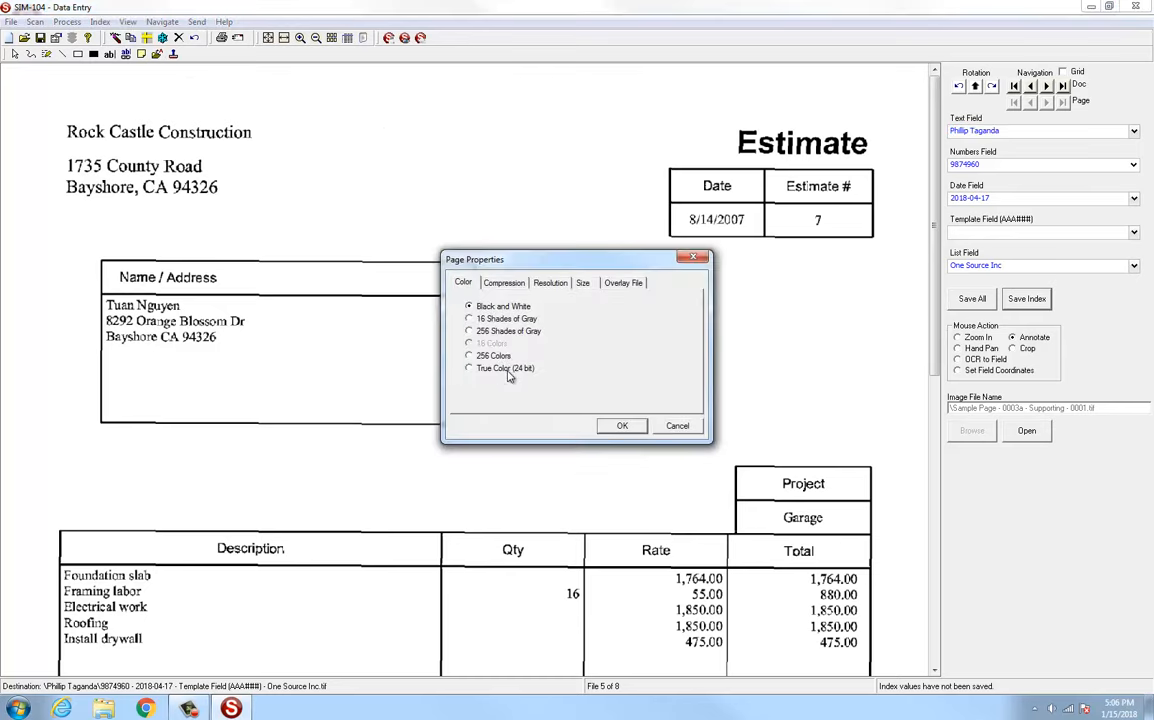
left_click(682, 427)
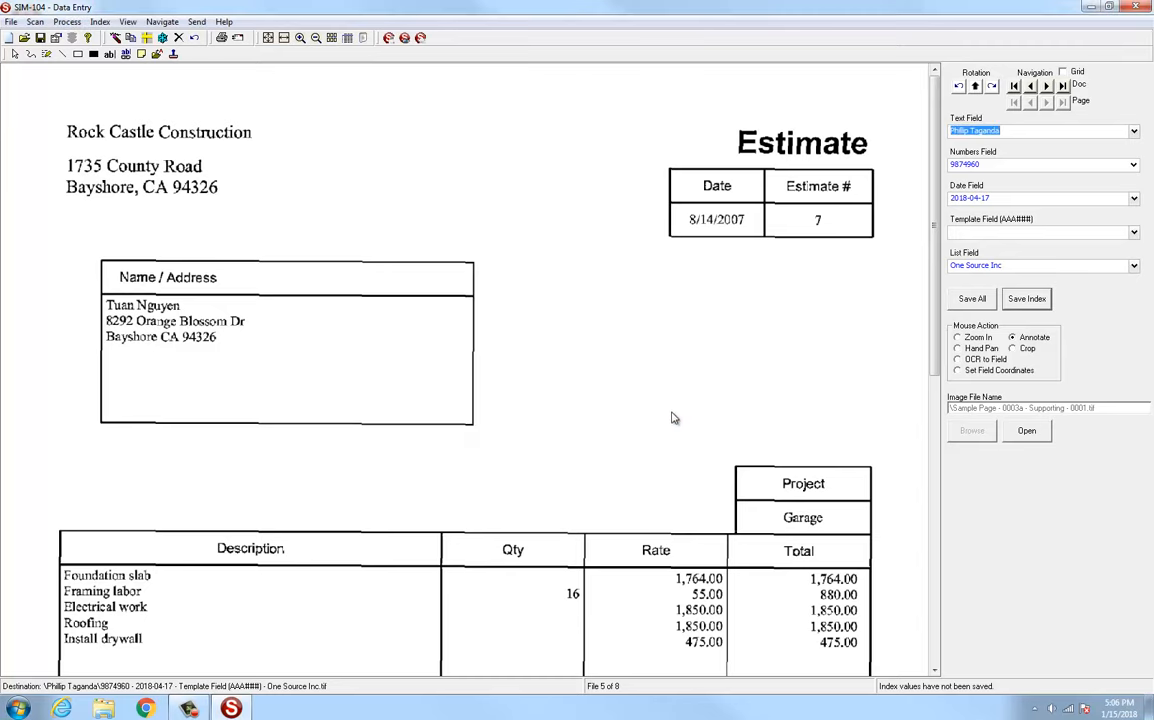
Clear the List Field of the fifth document and try to save its index values.
left_click(1022, 264)
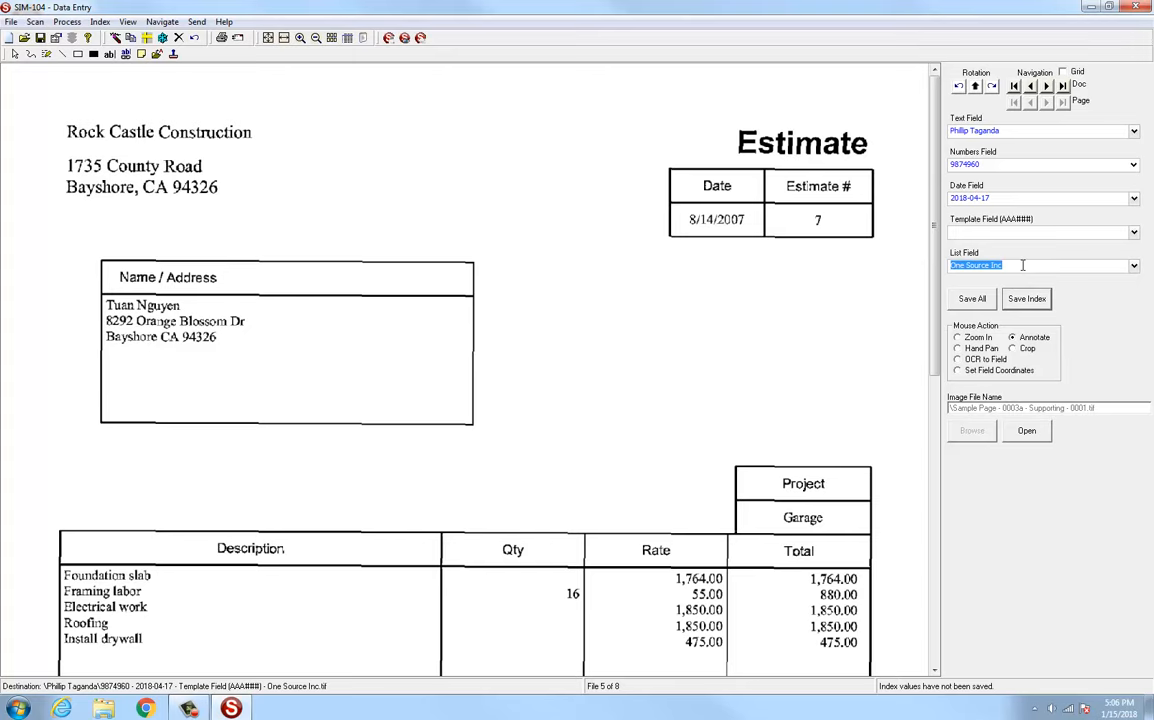
key("BackSpace")
left_click(1026, 298)
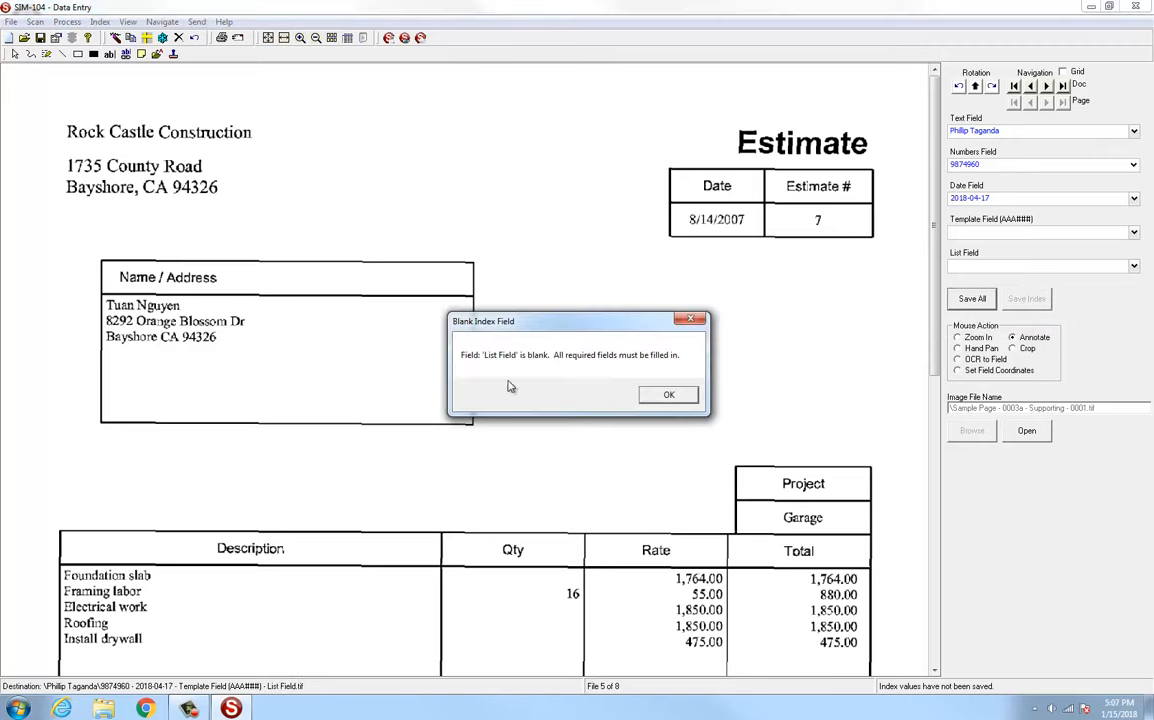
left_click(678, 396)
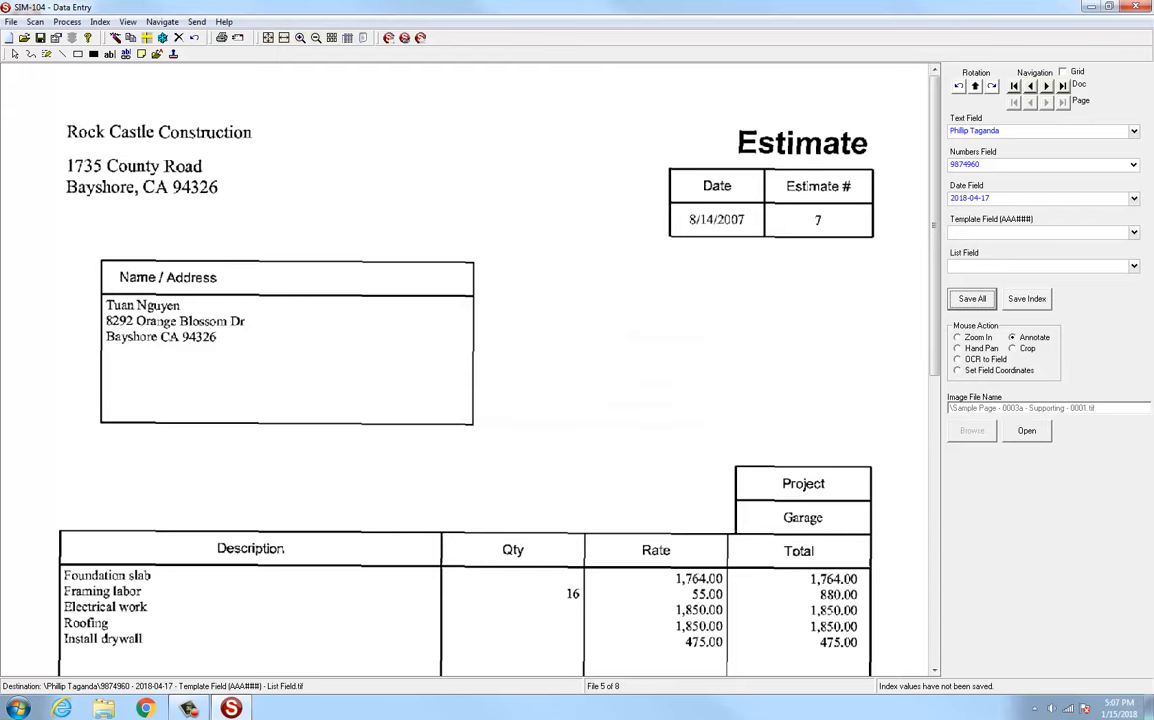
Set the fifth document's List Field to Maine Dept. of Commerce and save its index values.
left_click(1030, 265)
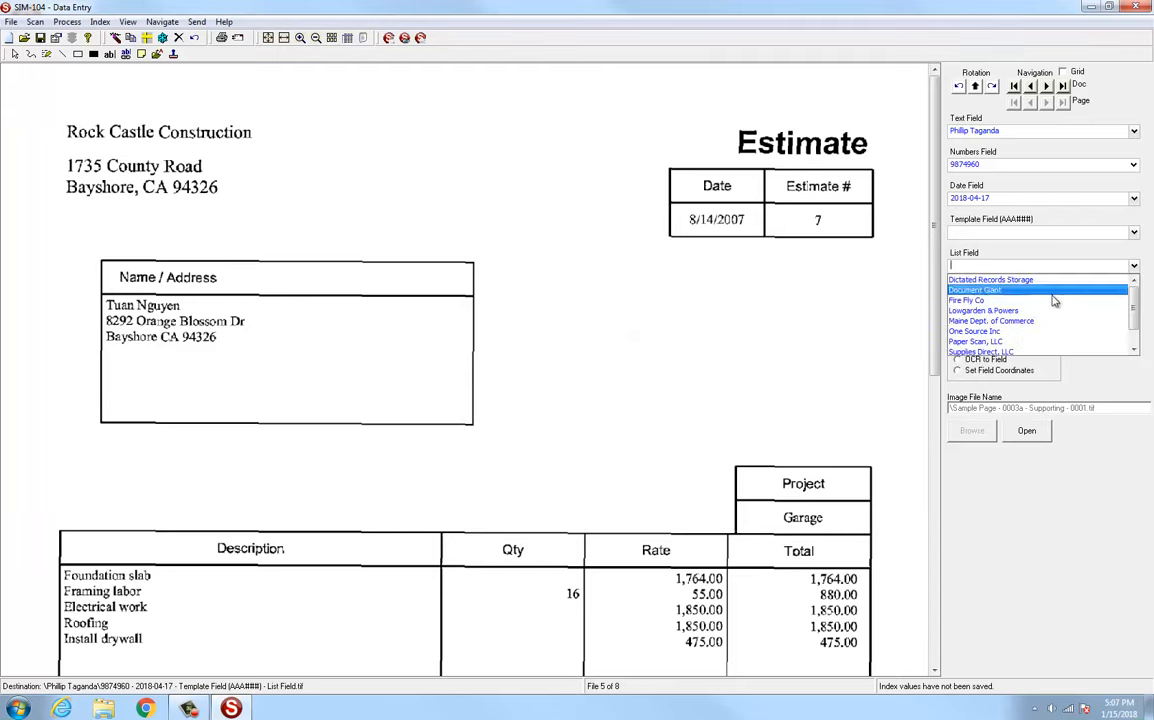
left_click(1048, 321)
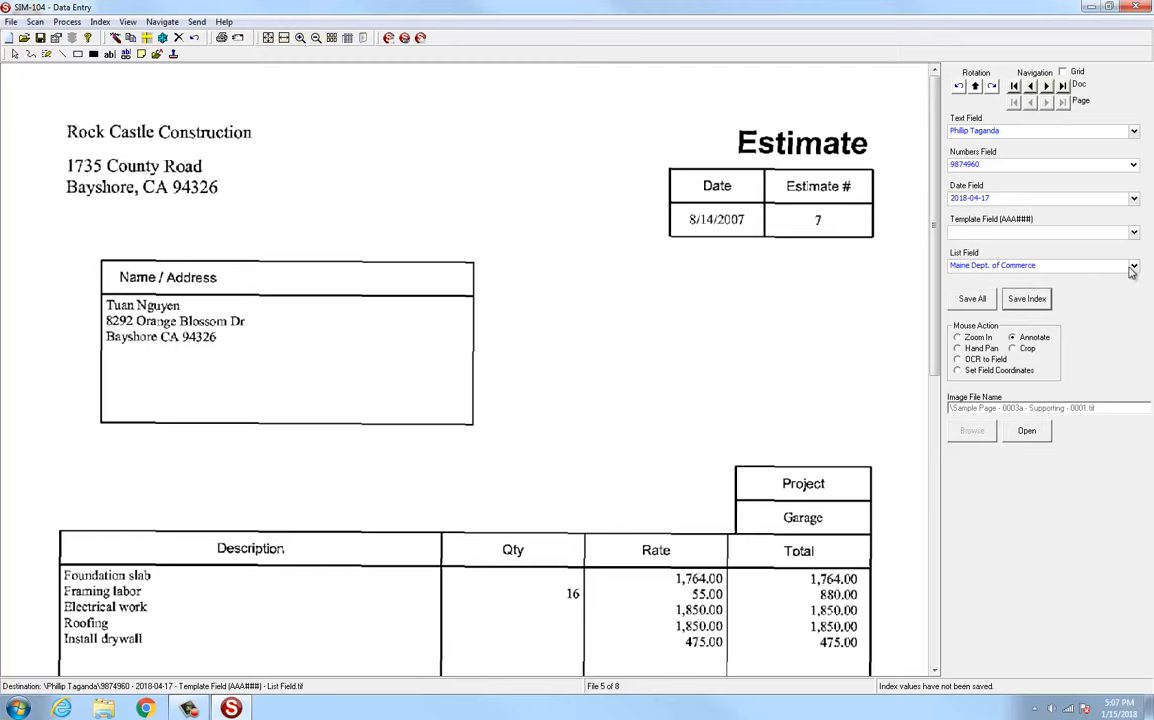
left_click(1030, 298)
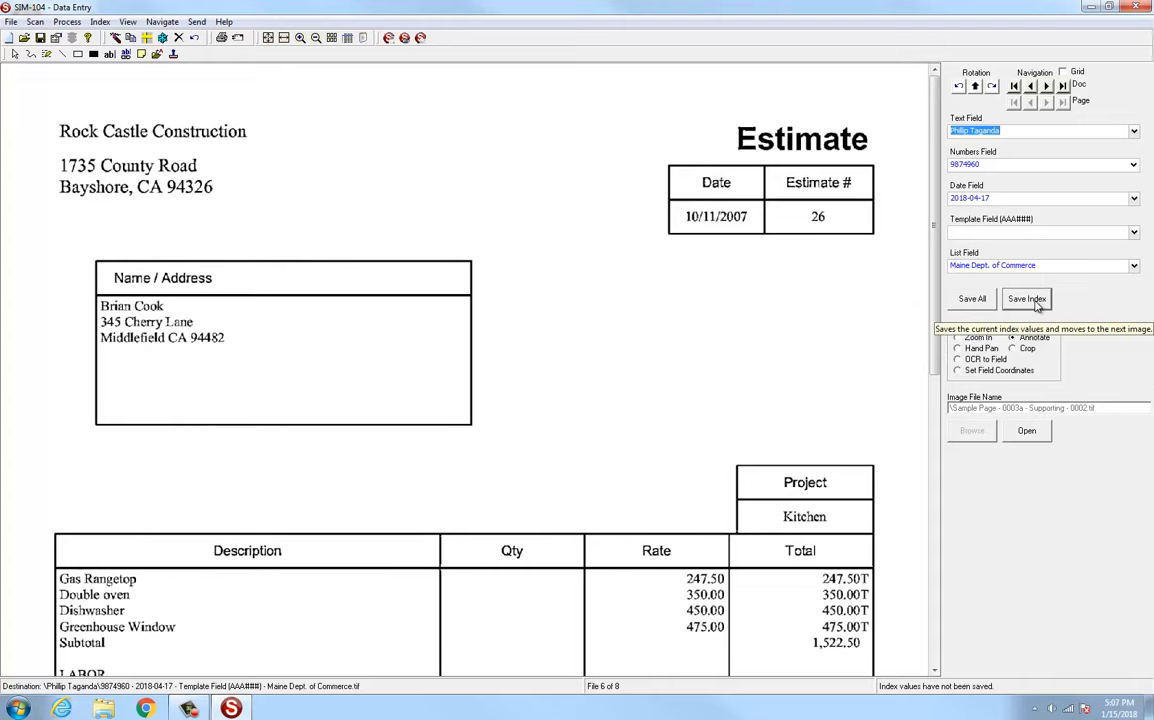
Compare the index values of the fifth and sixth documents by moving back and forth between them.
left_click(1047, 86)
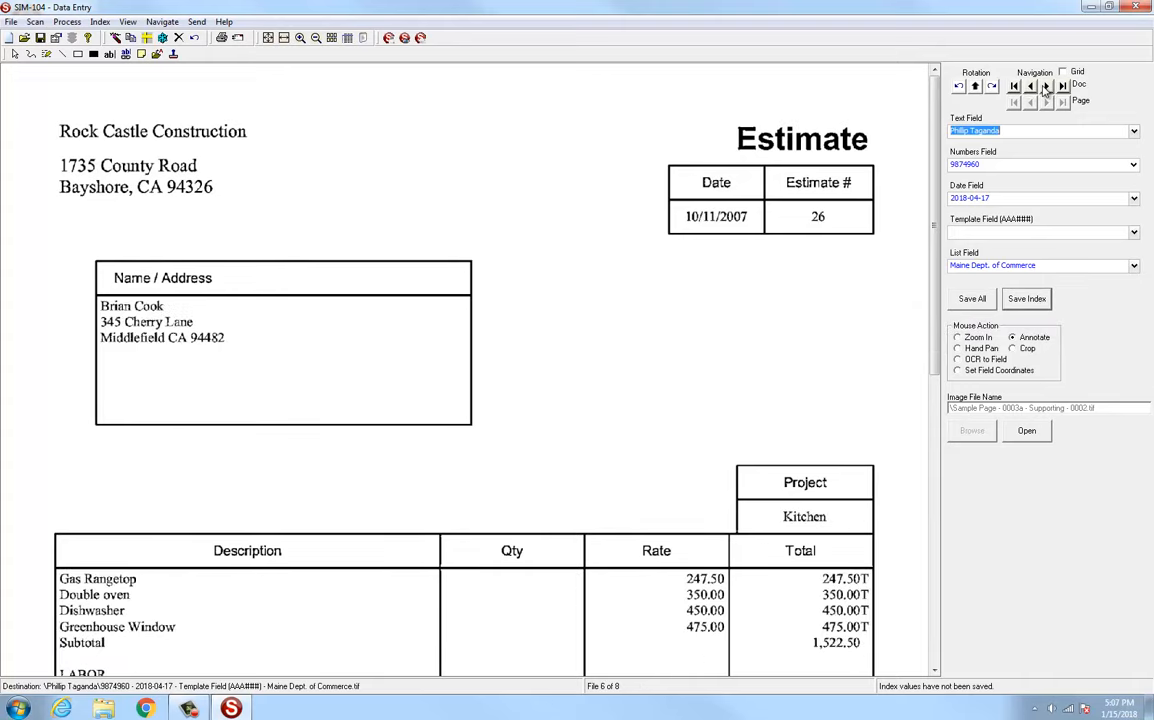
left_click(1047, 87)
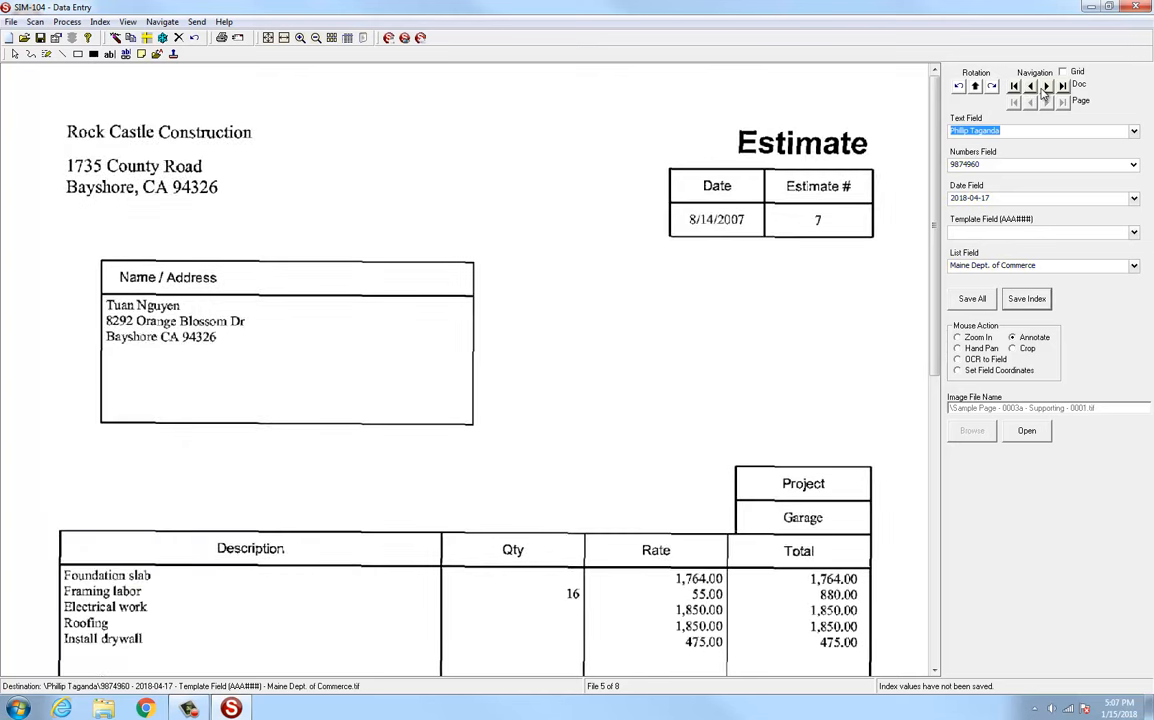
left_click(1047, 87)
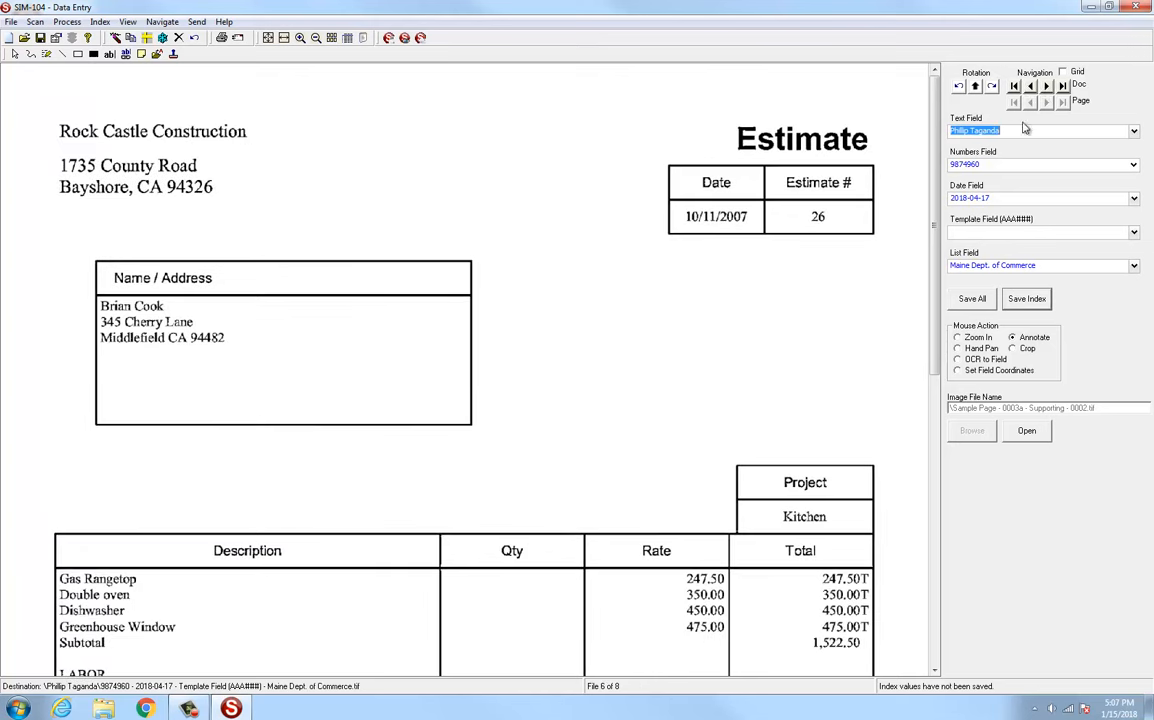
left_click(1022, 130)
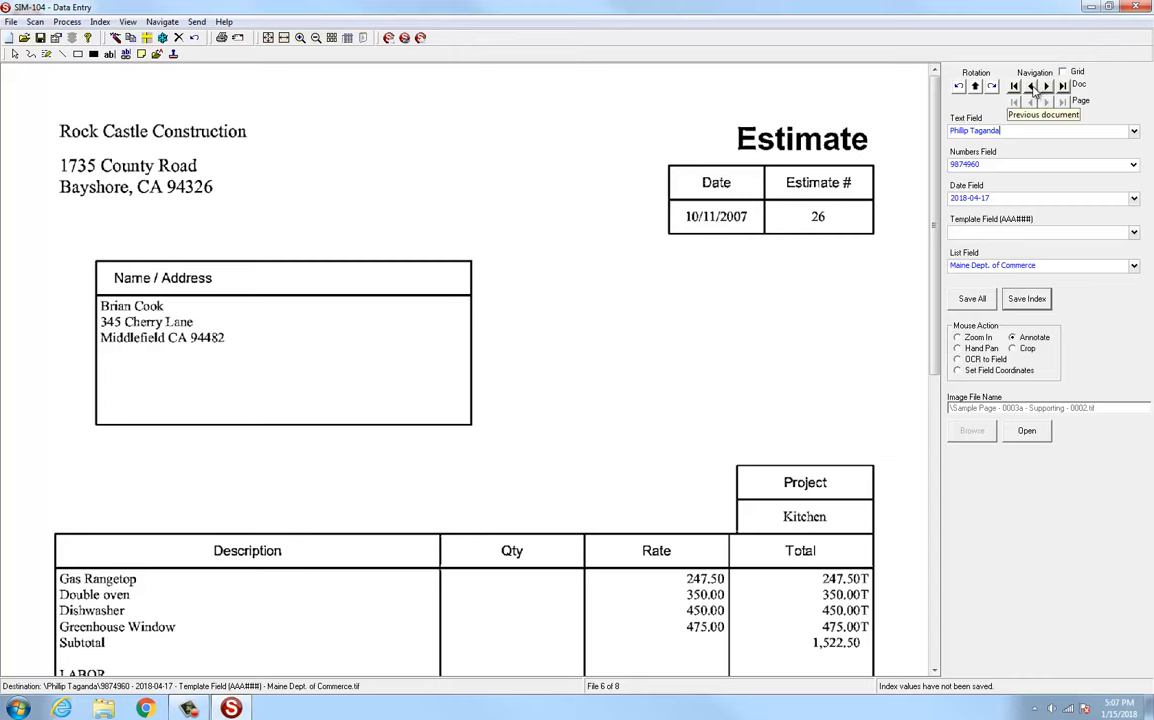
left_click(1031, 87)
left_click(1047, 87)
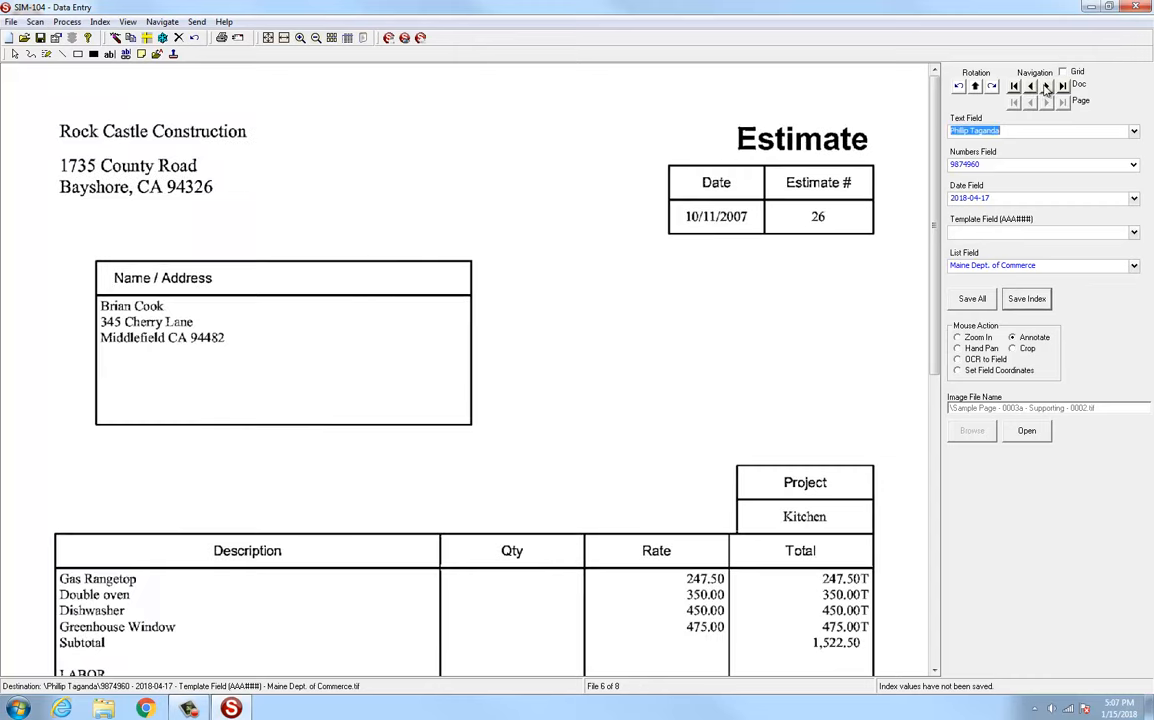
Save the index values from the sixth document to the end of the batch without releasing the batch.
left_click(1030, 299)
left_click(1030, 299)
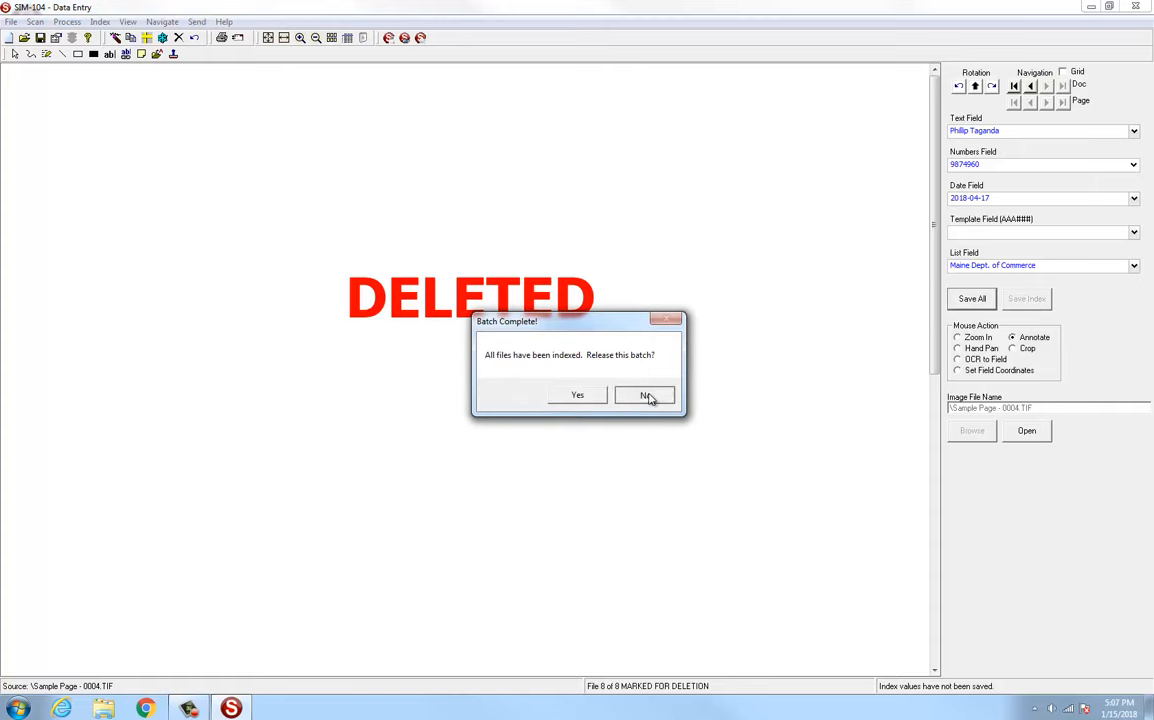
left_click(645, 395)
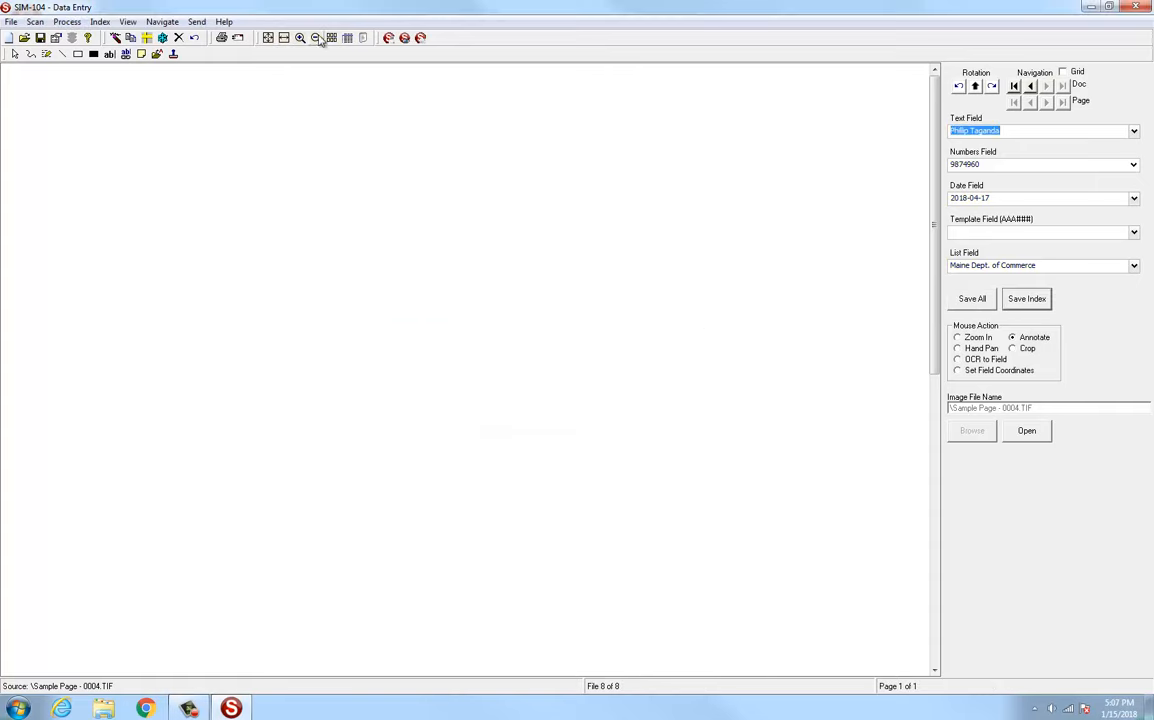
Check the last two documents, save the final document's index values and release the batch.
left_click(1030, 86)
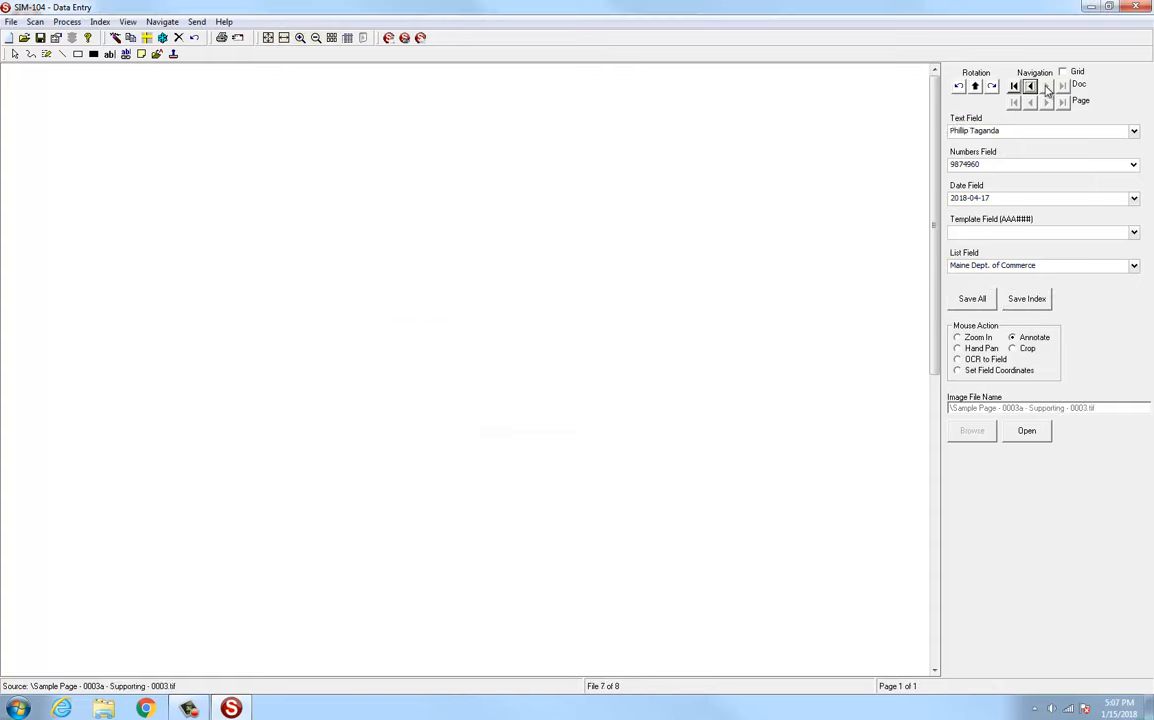
left_click(1046, 88)
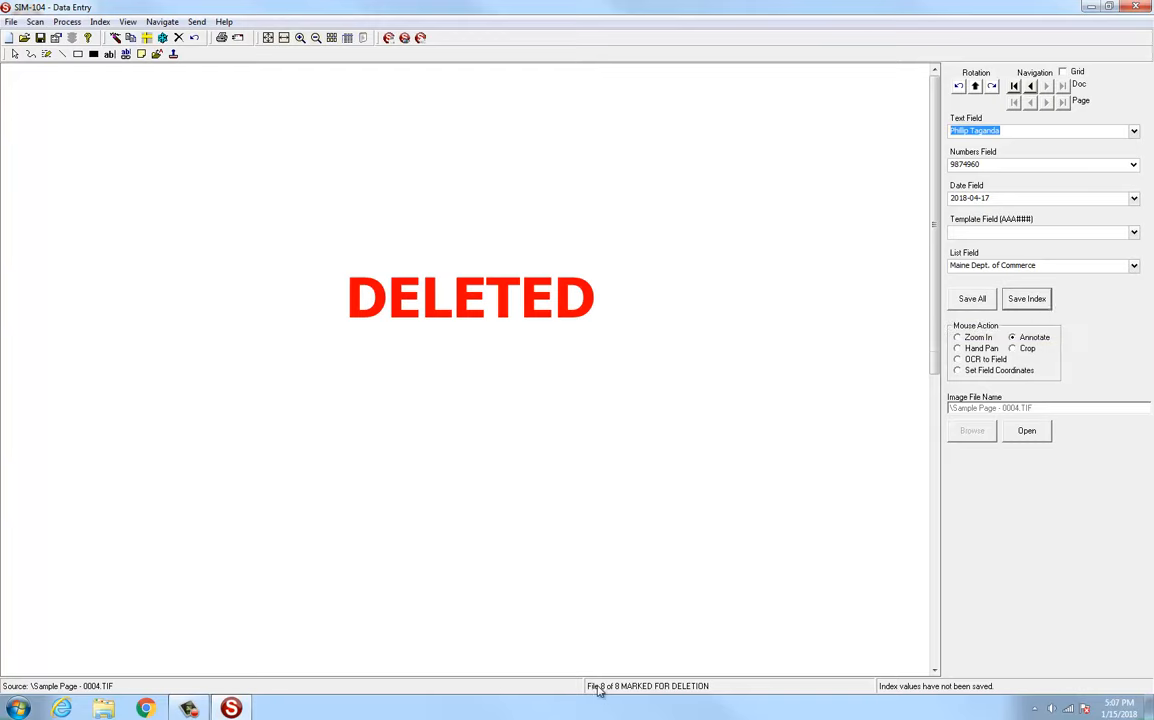
left_click(1027, 299)
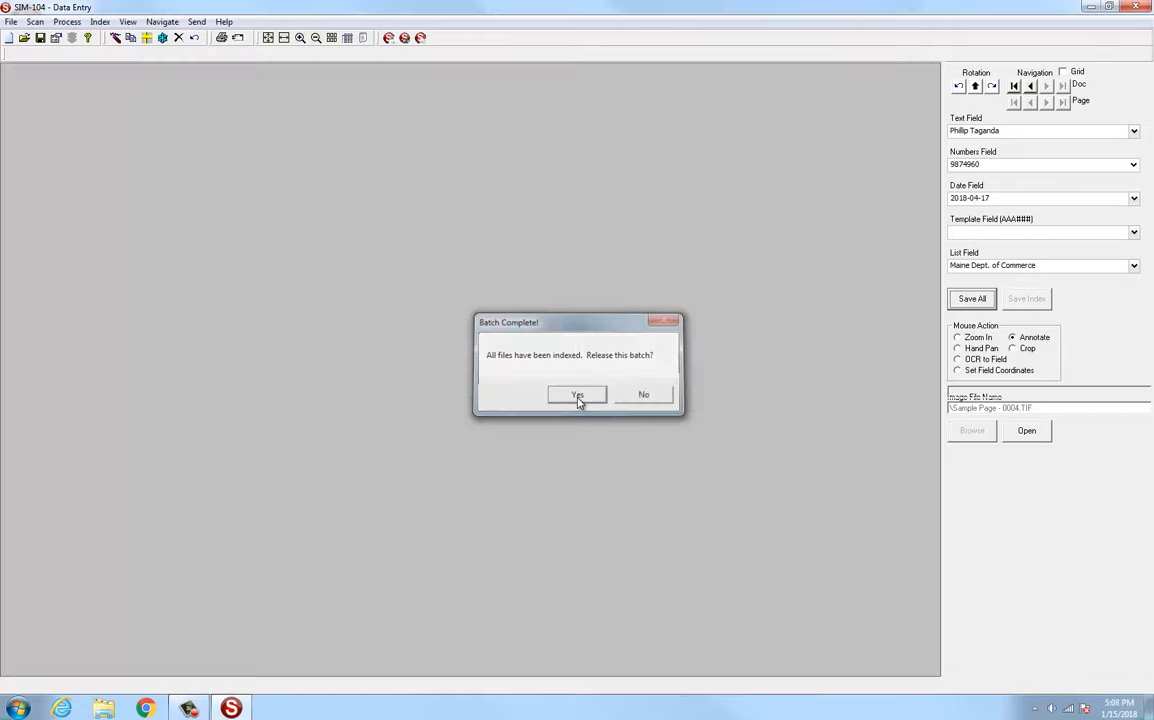
left_click(578, 397)
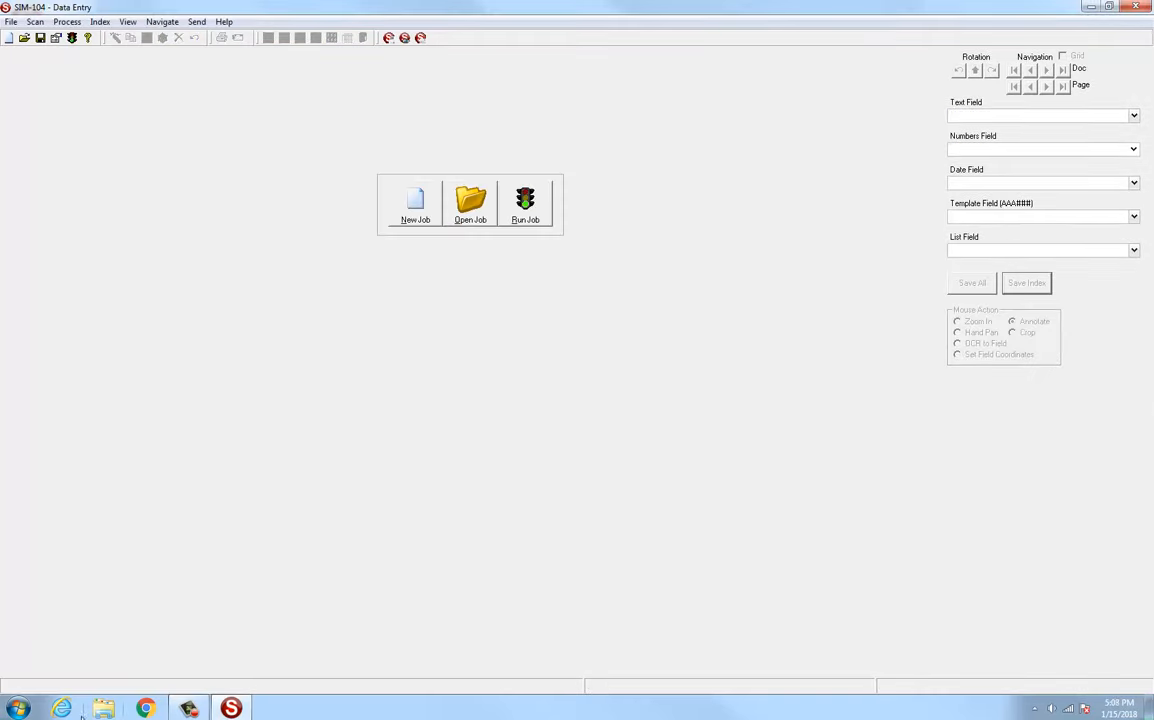
Close the Data Entry job and open the Output folder from the SIM-104 desktop shortcut in Windows Explorer.
left_click(1145, 6)
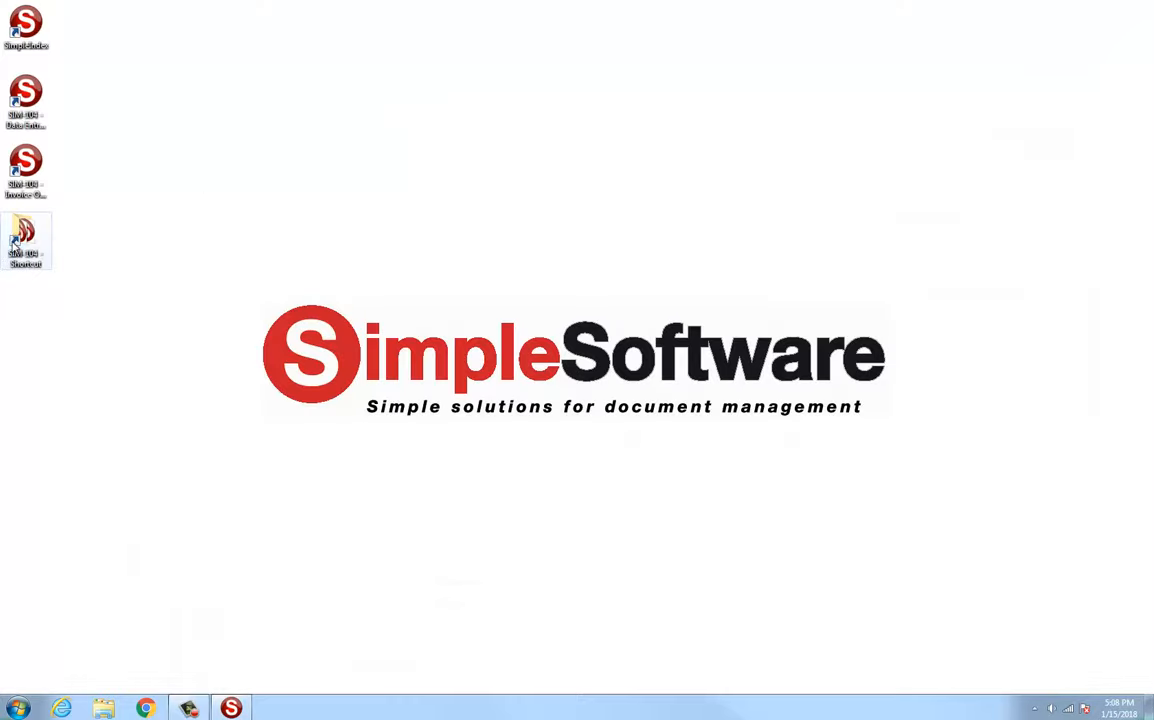
double_click(14, 243)
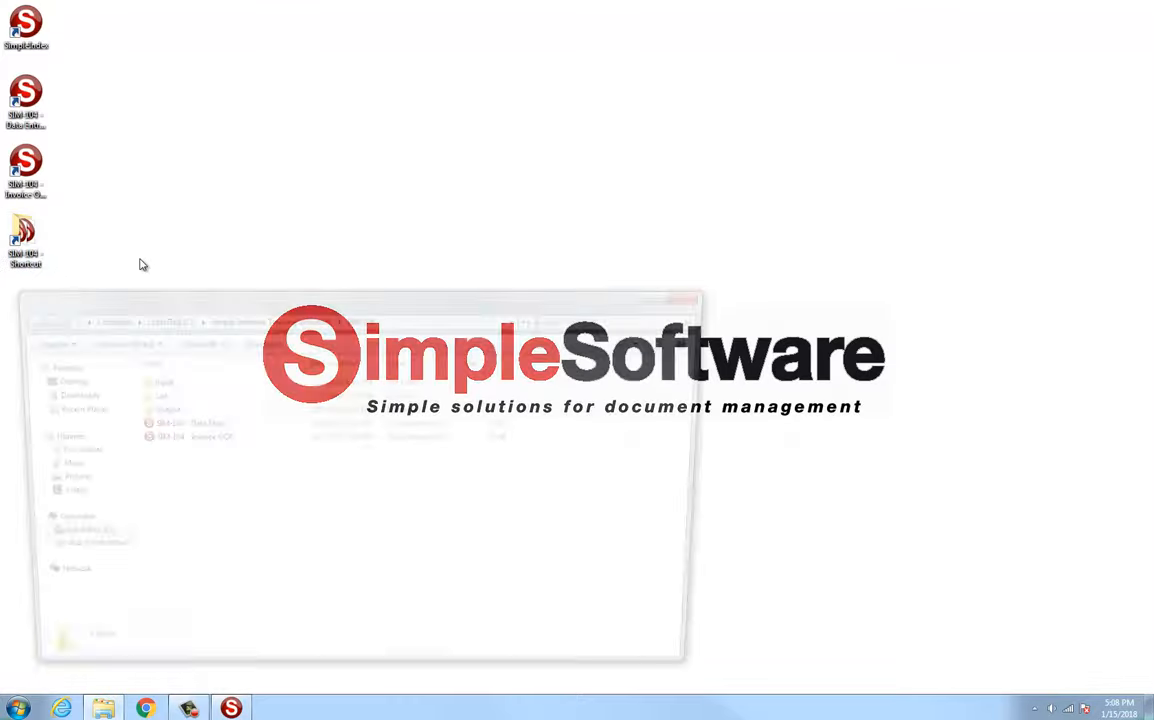
left_click(165, 411)
double_click(165, 411)
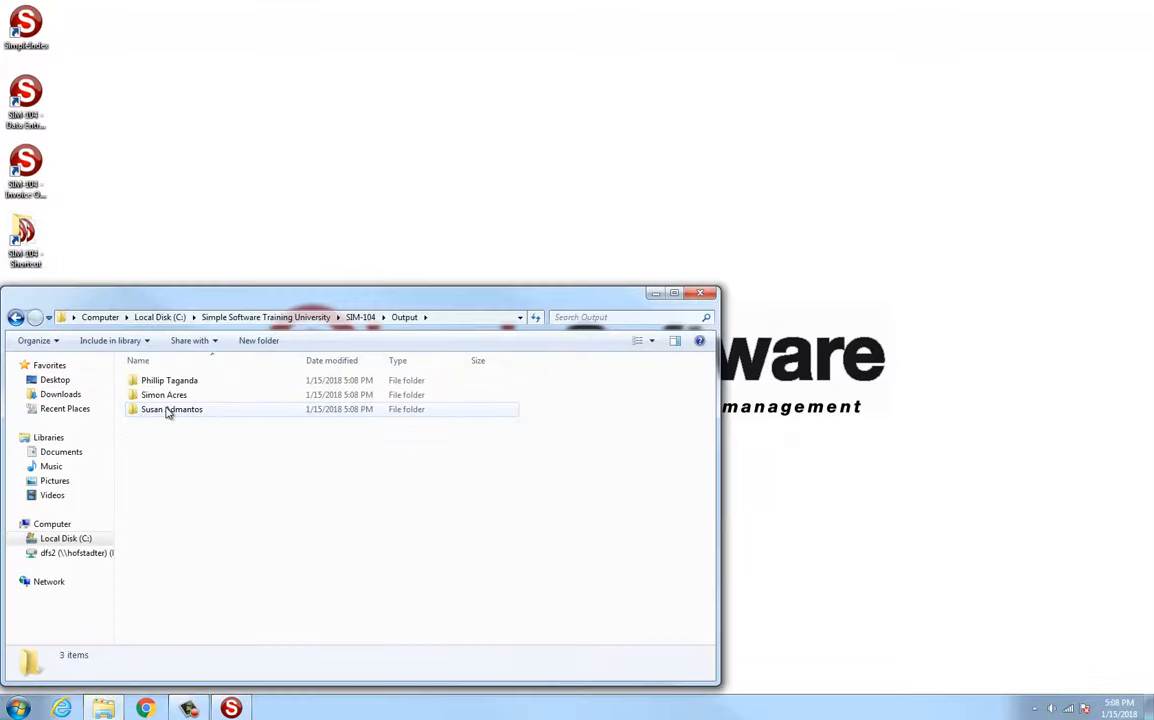
Open the first customer's folder in the SIM-104 Output folder and widen the Name column to read the exported file names.
left_click(231, 708)
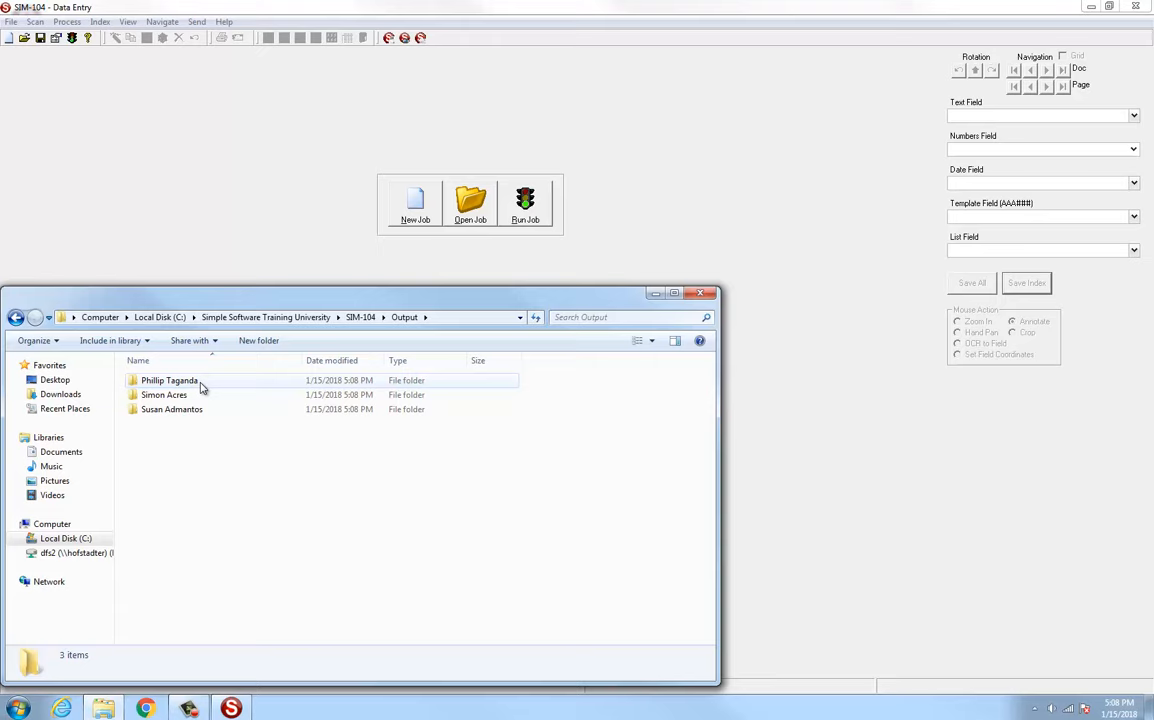
double_click(202, 384)
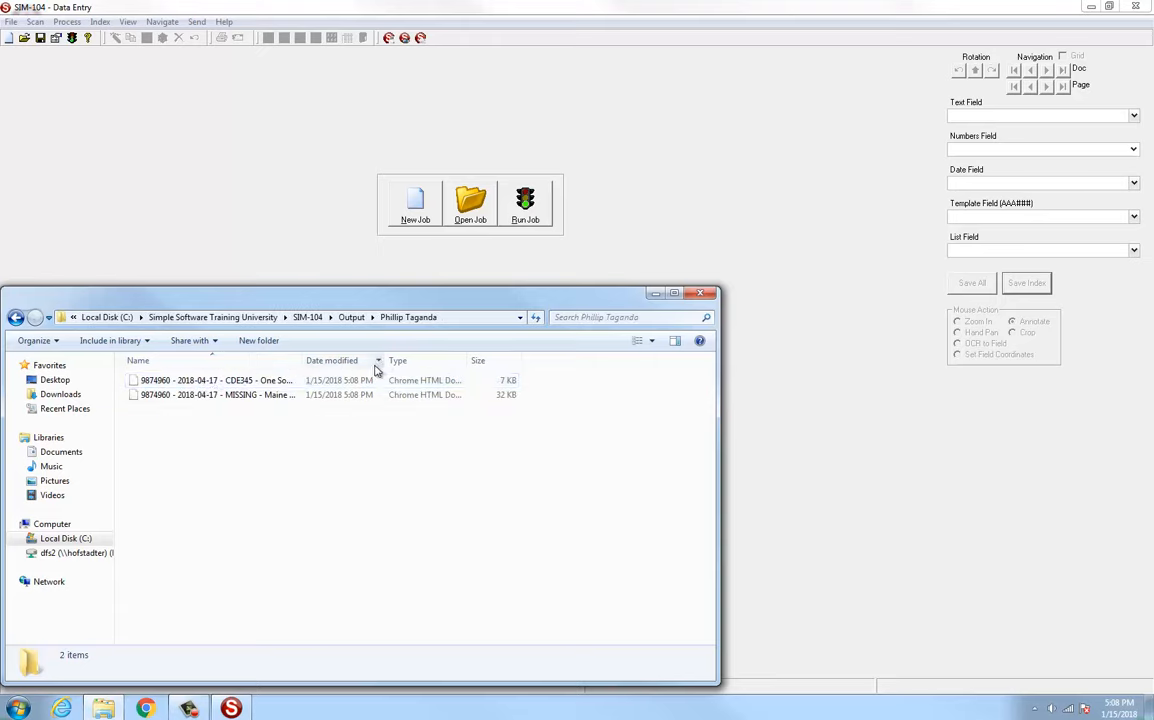
left_click_drag(302, 358, 444, 377)
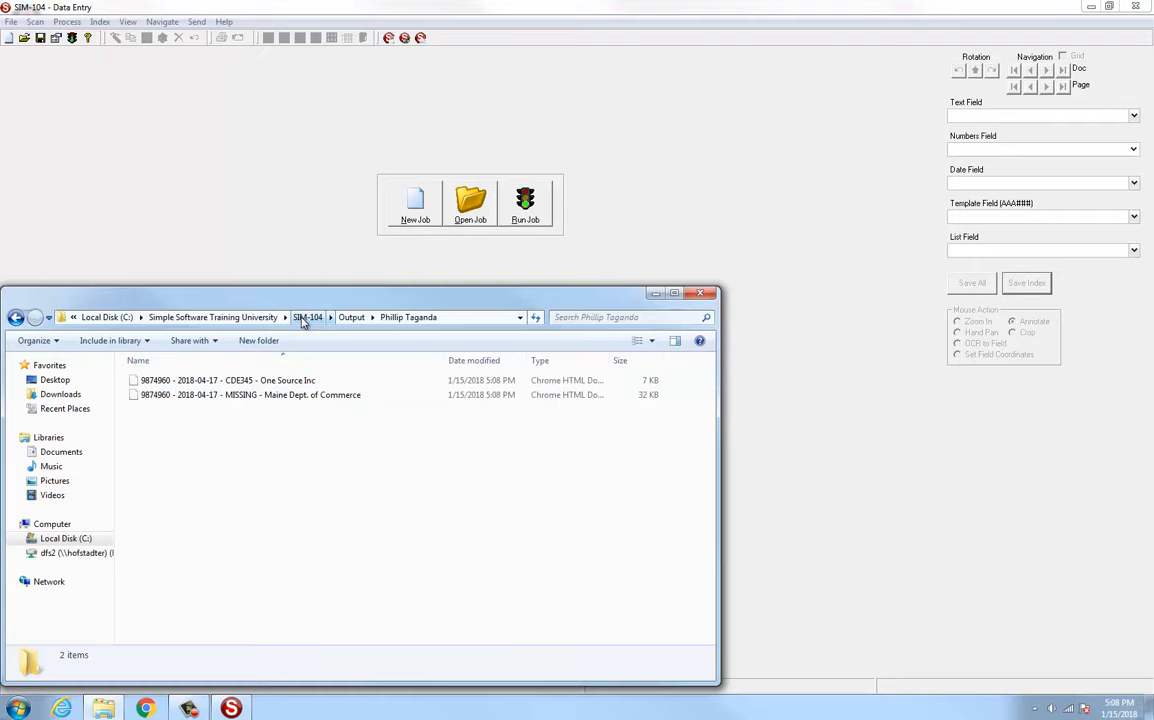
left_click(237, 399)
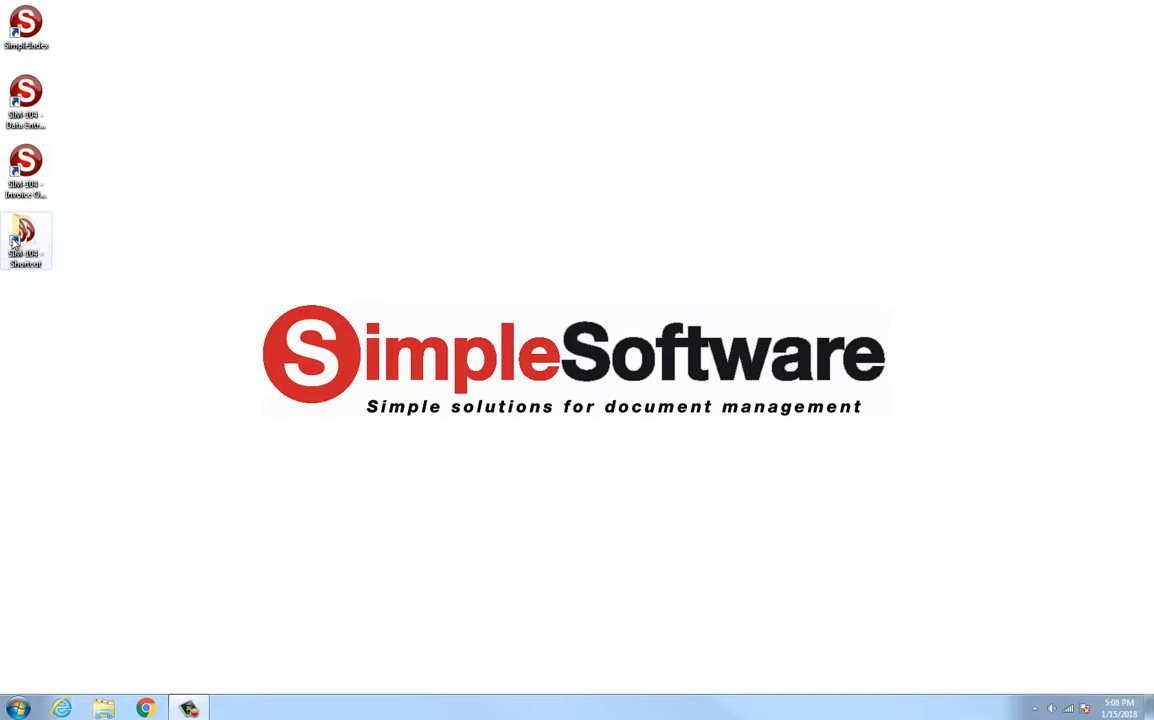
Open the SIM-104 folder from its desktop shortcut and check the SIM-104 - Invoice OCR subfolder inside Input.
double_click(15, 241)
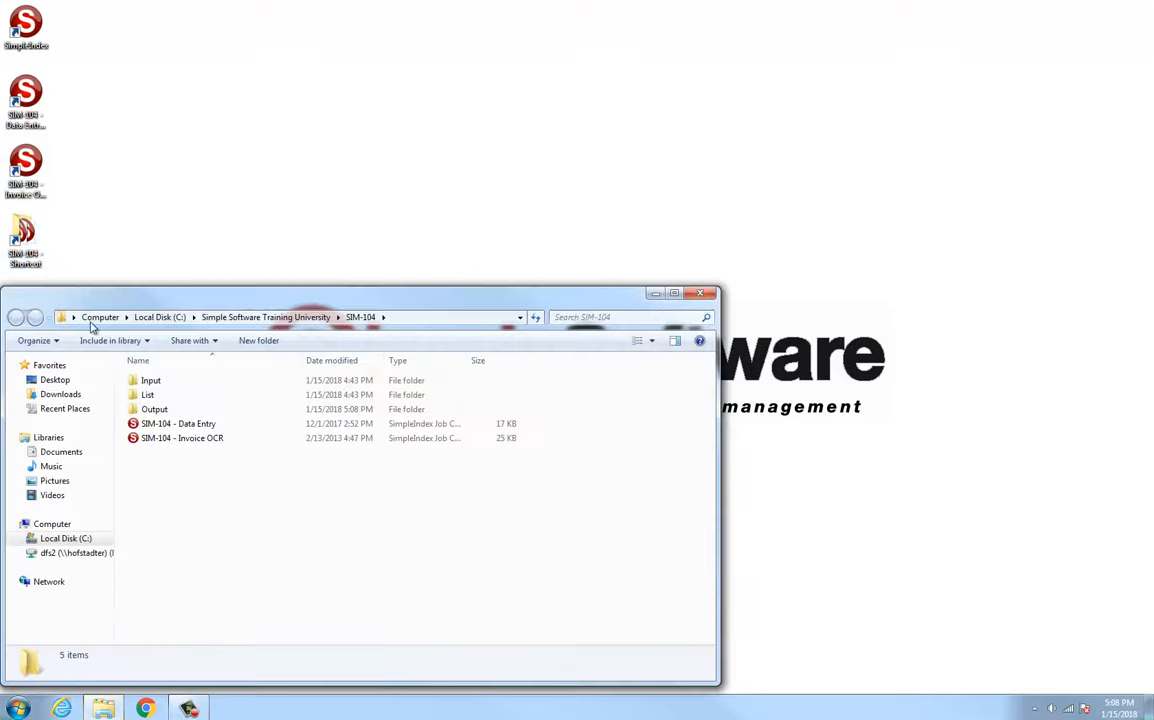
left_click(152, 385)
double_click(152, 385)
double_click(160, 394)
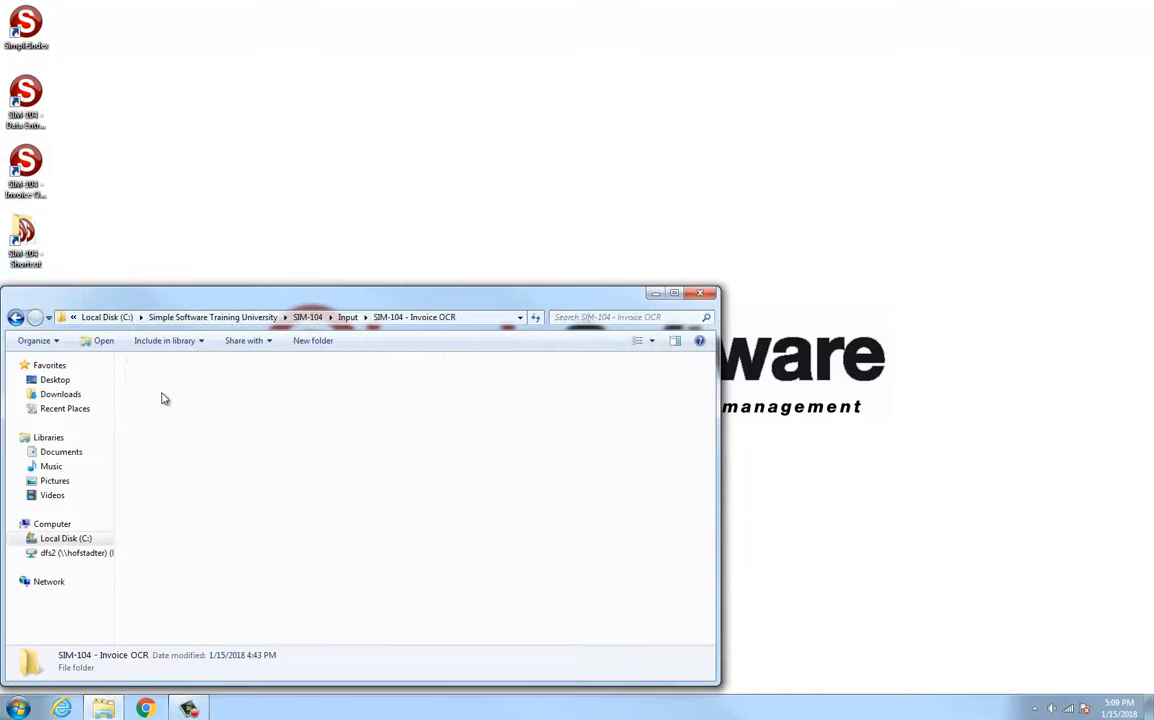
Delete all three customer folders from the SIM-104 Output folder and close the Explorer window.
left_click(308, 317)
double_click(152, 410)
left_click_drag(250, 436, 177, 364)
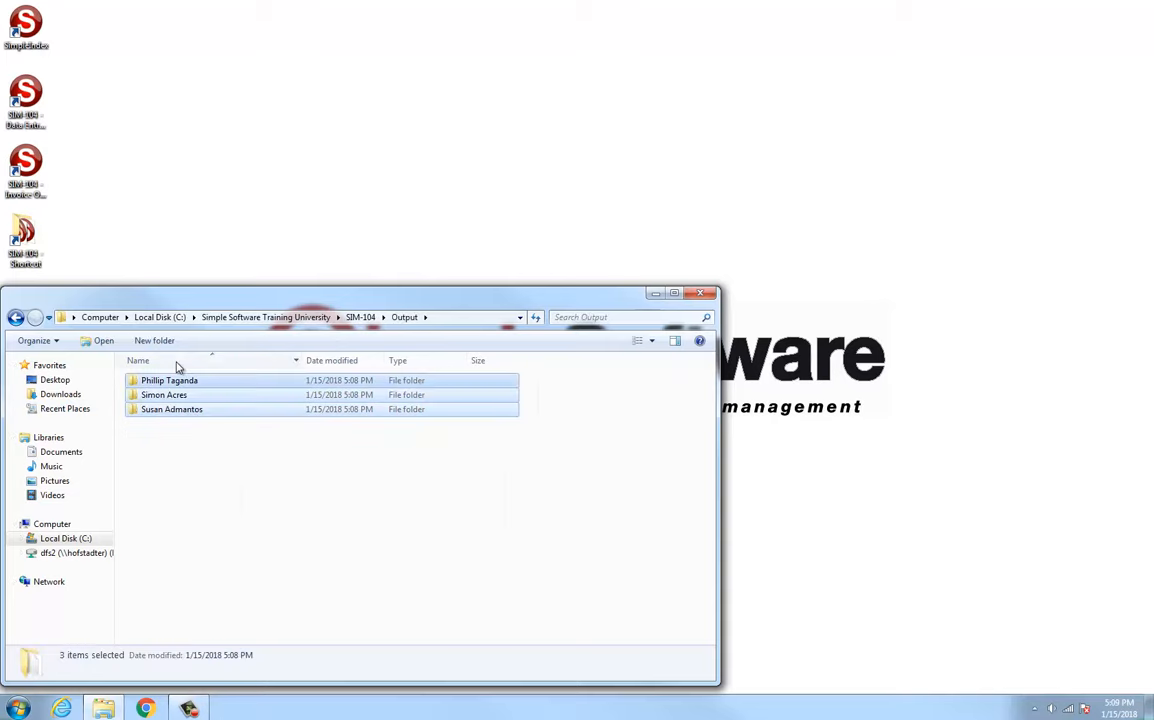
key("Delete")
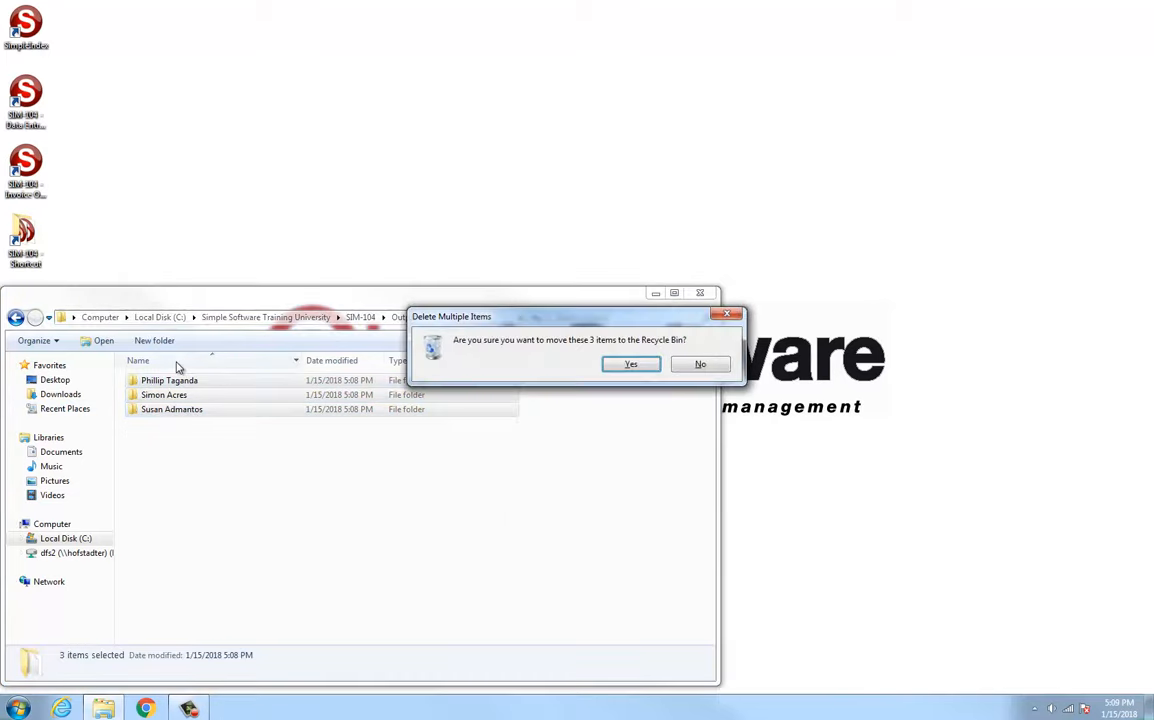
key("Return")
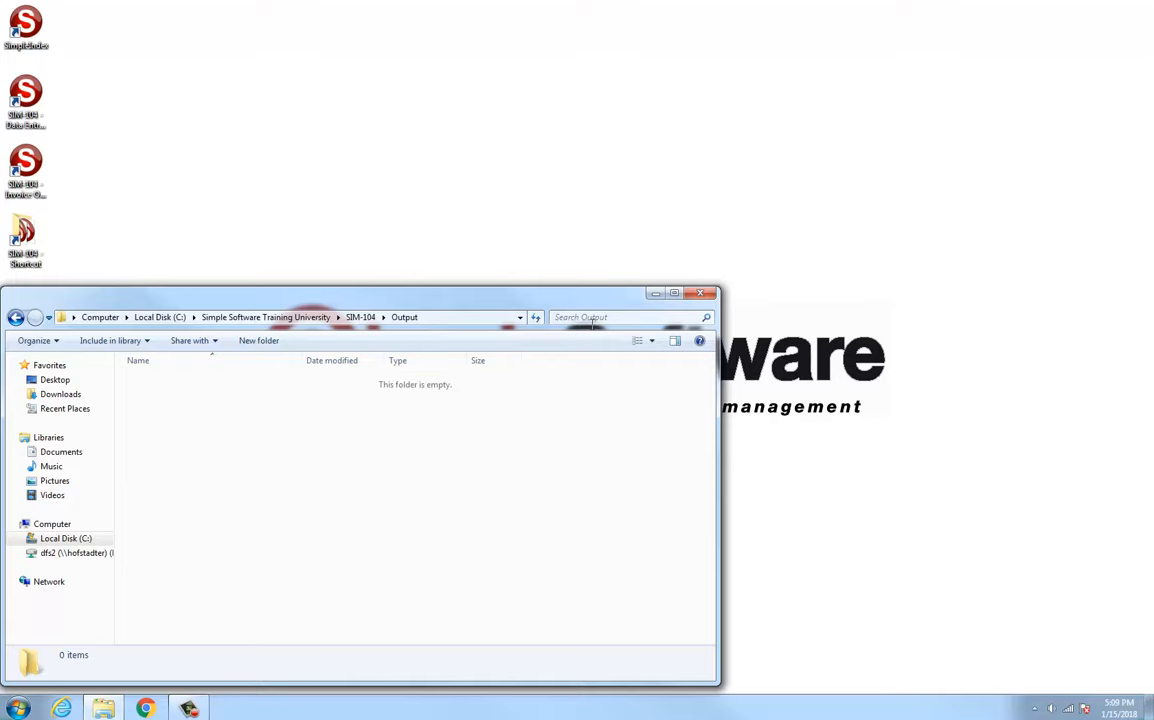
left_click(705, 294)
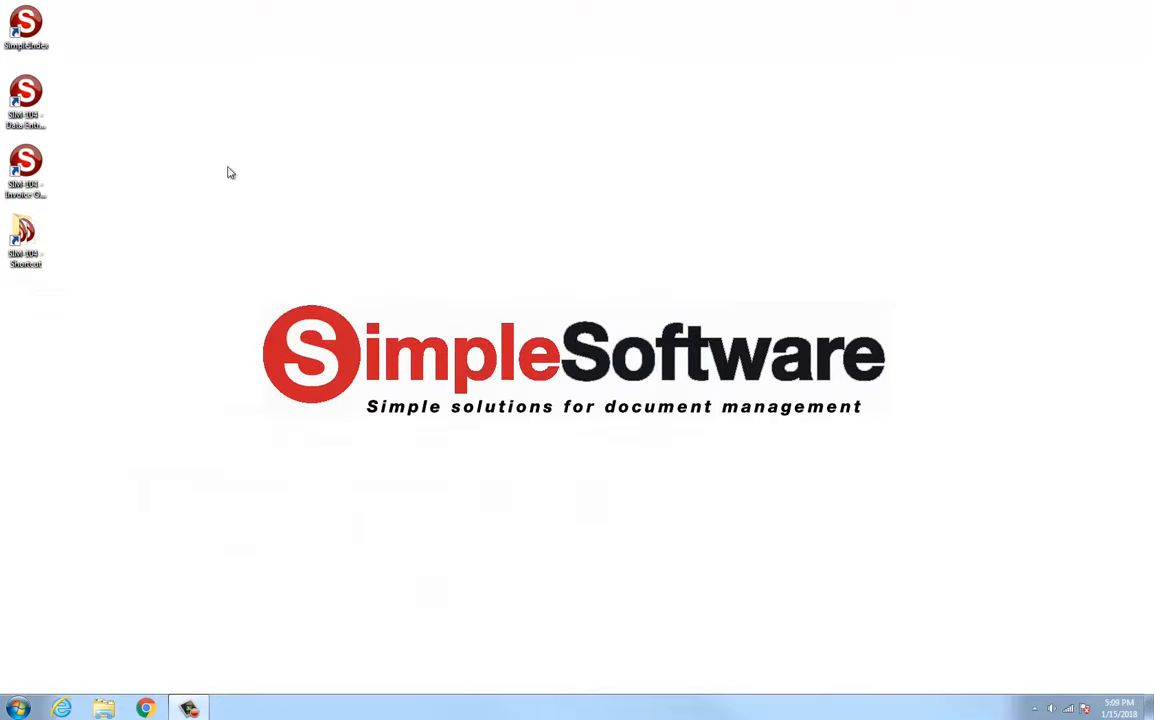
left_click(22, 22)
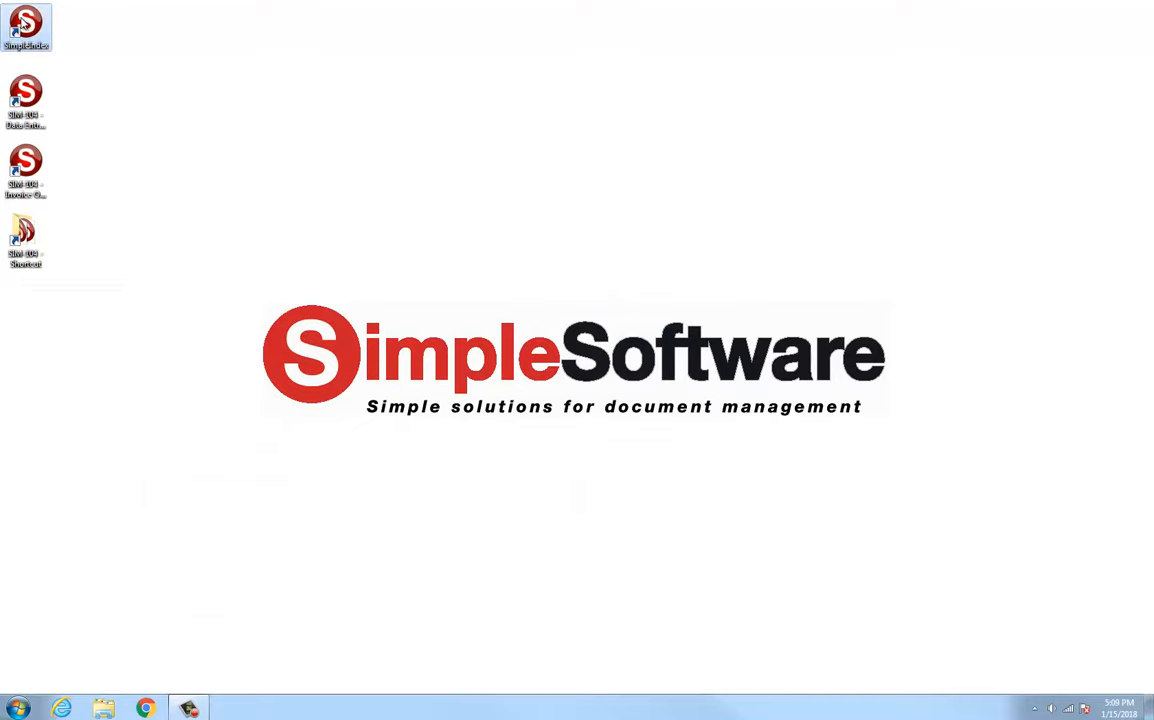
double_click(23, 22)
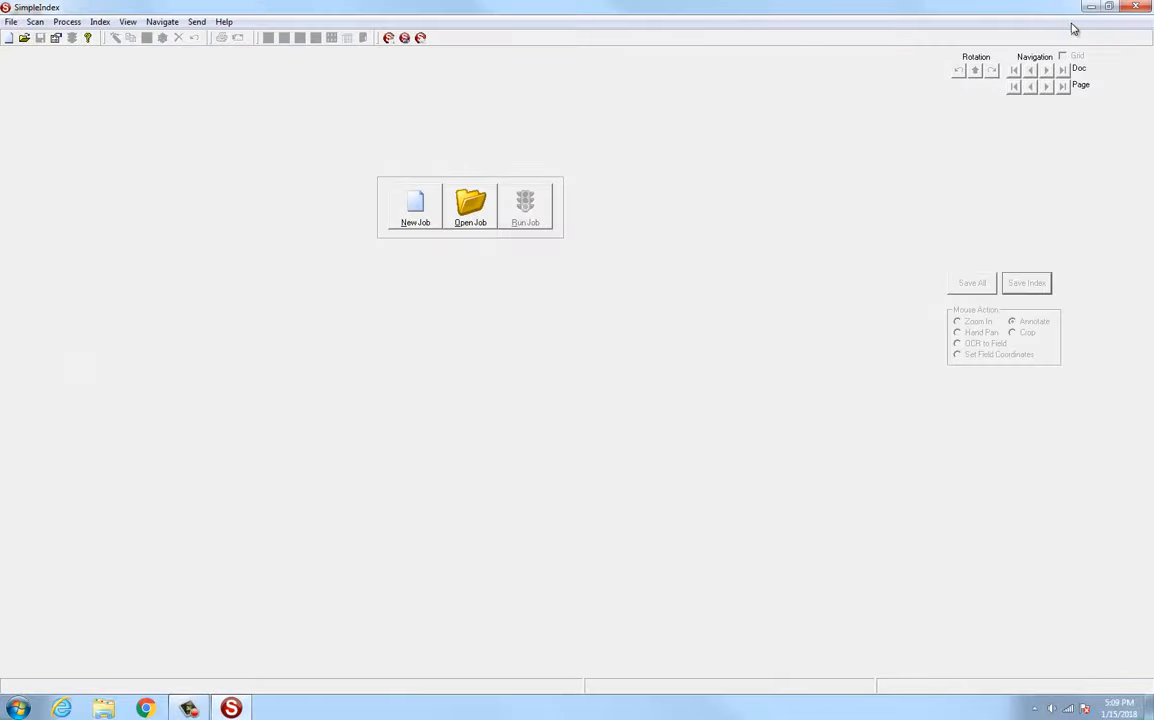
left_click(480, 210)
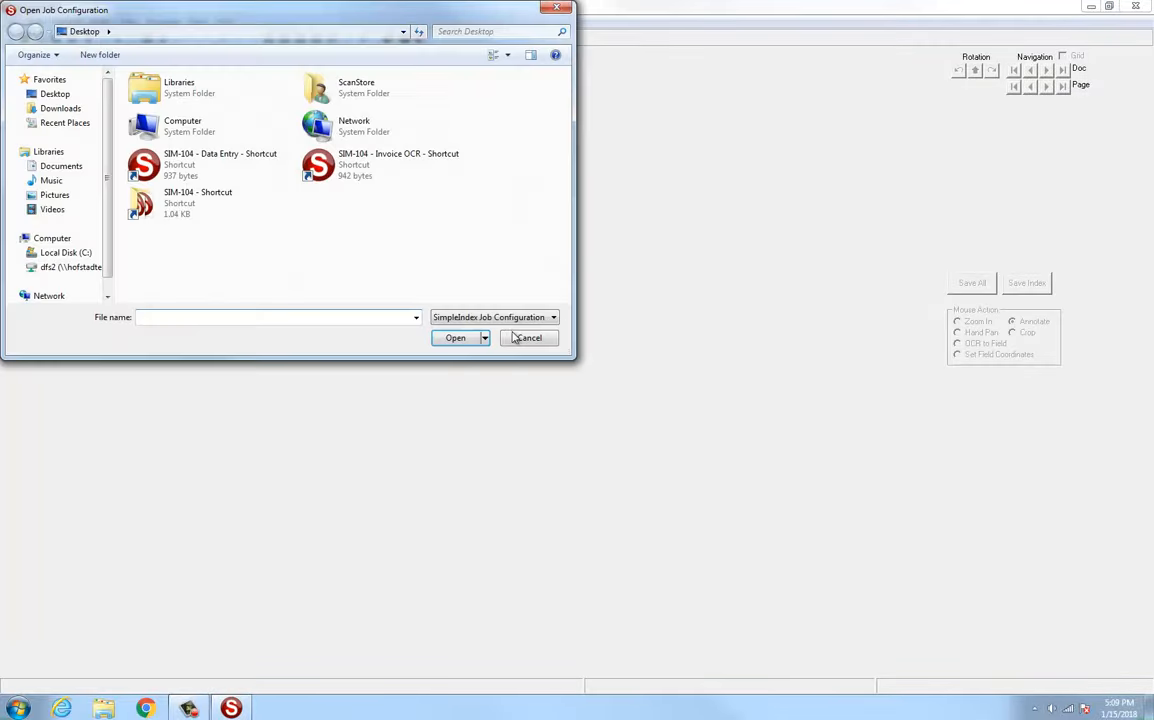
left_click(549, 341)
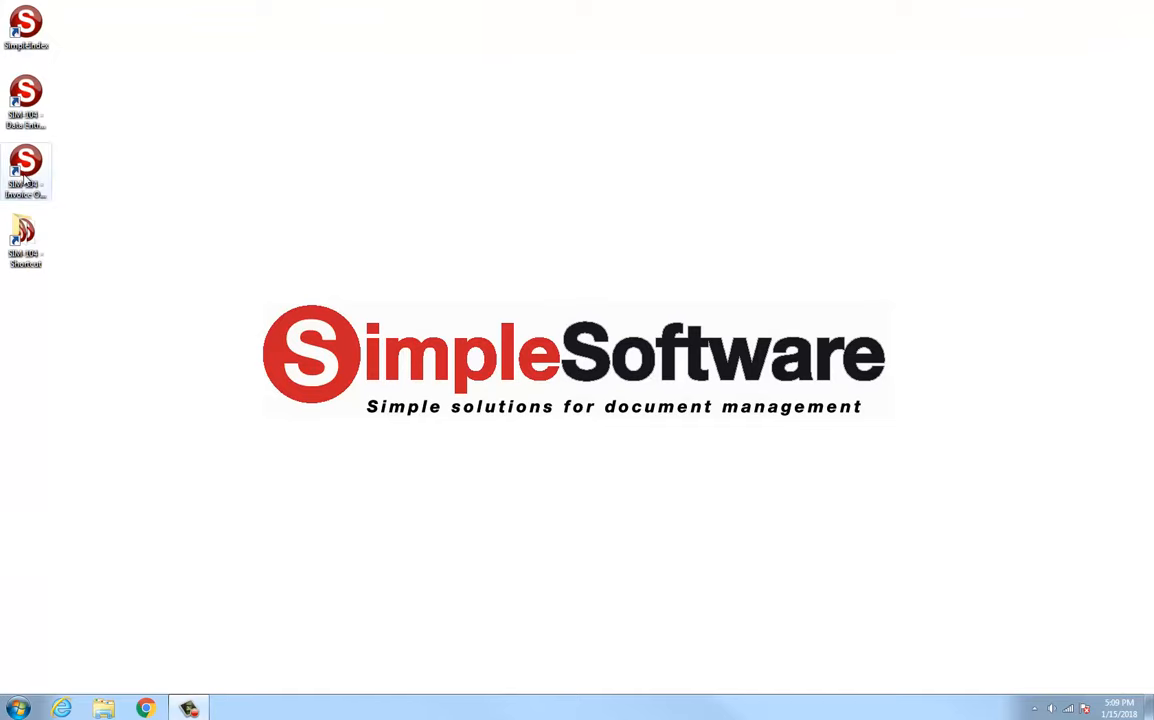
Launch the SIM-104 - Invoice OCR job from its desktop shortcut and bring up its window.
left_click(24, 176)
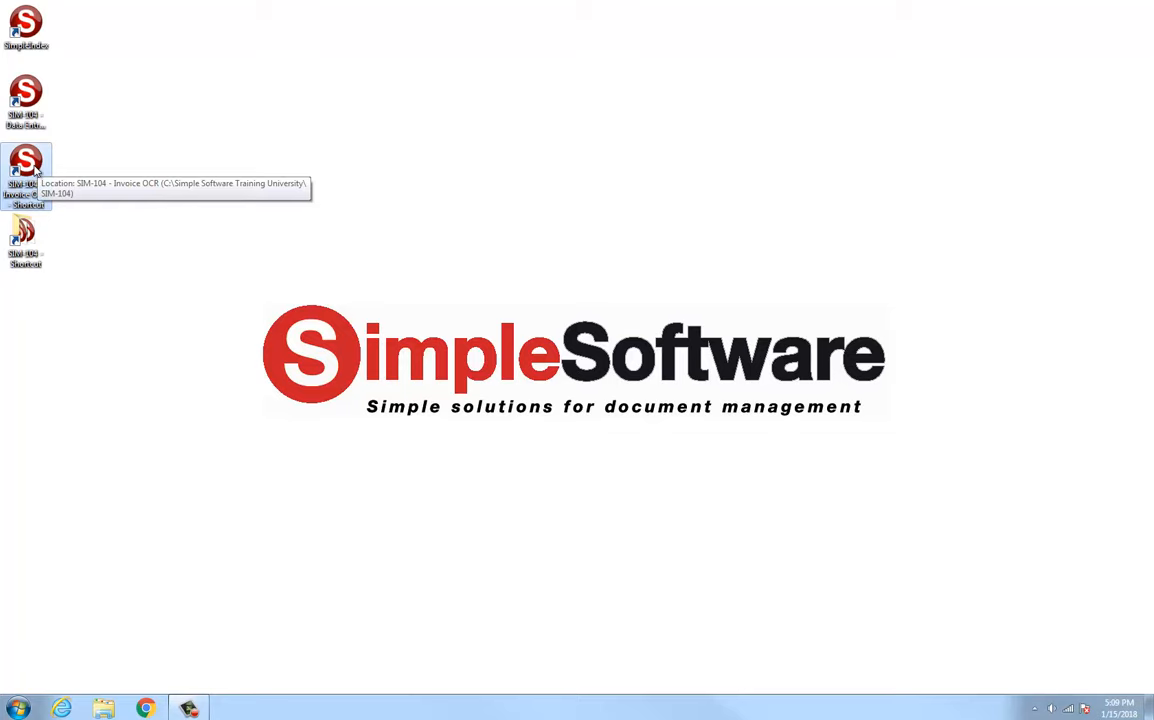
double_click(35, 172)
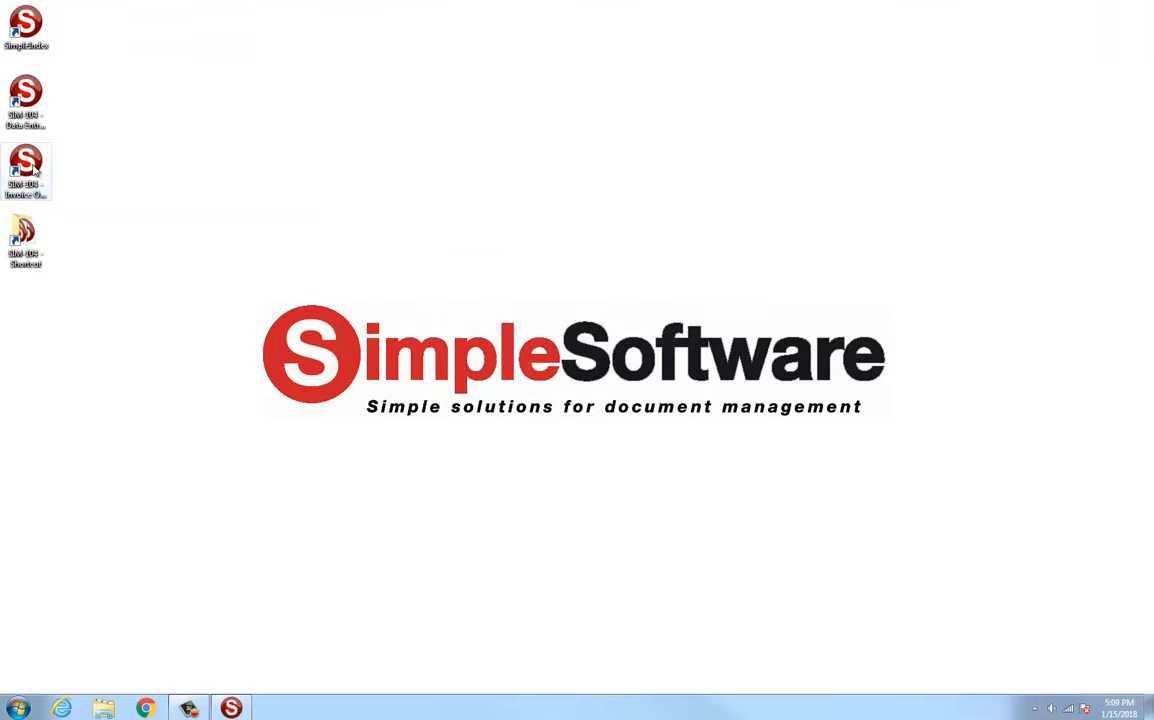
mouse_move(238, 711)
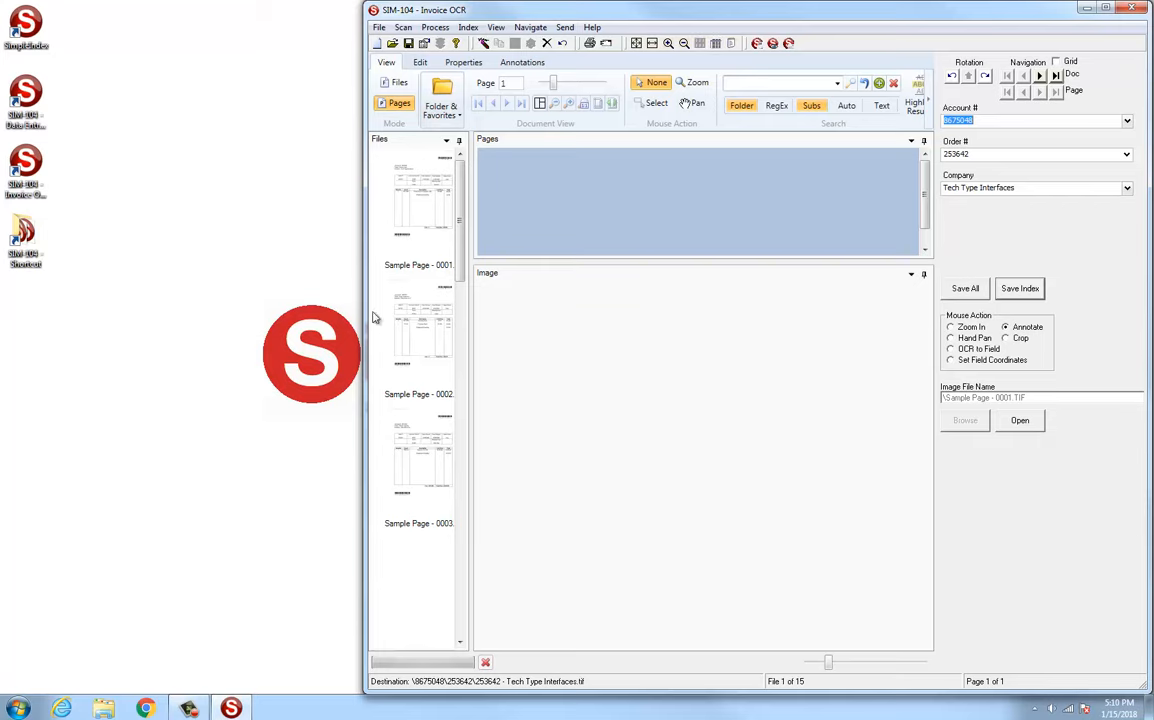
Switch the Invoice OCR job to the viewer that shows one page image without the Files and Pages panes.
left_click(496, 27)
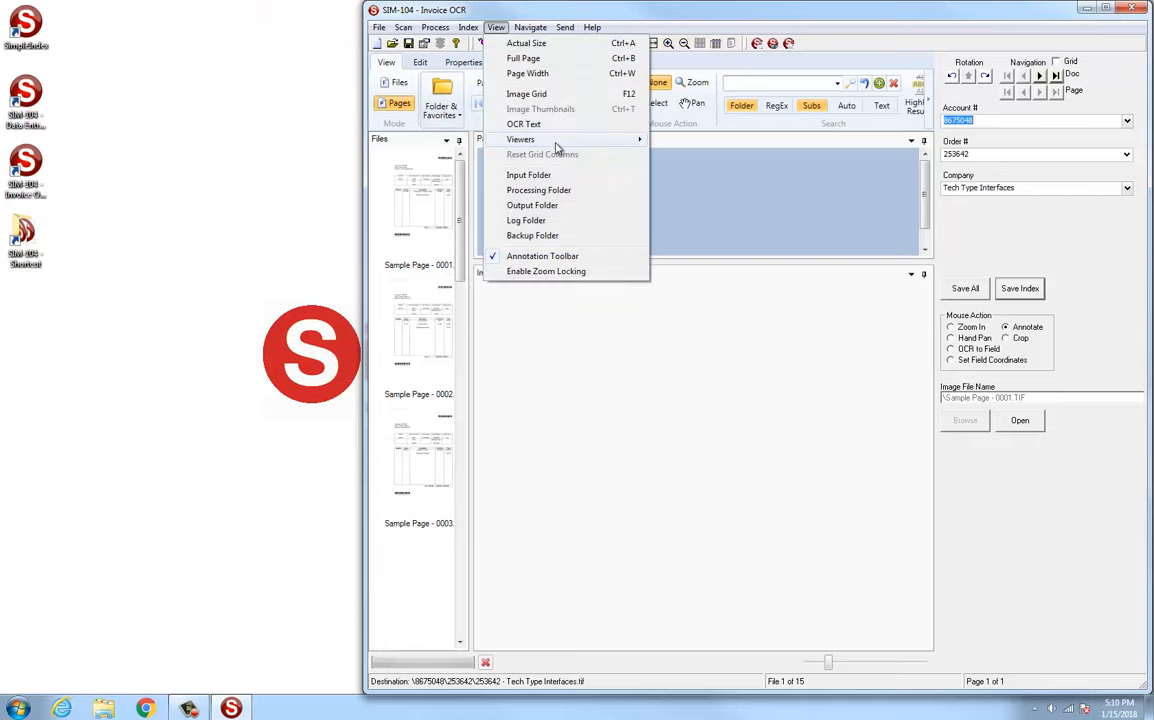
mouse_move(556, 147)
left_click(675, 152)
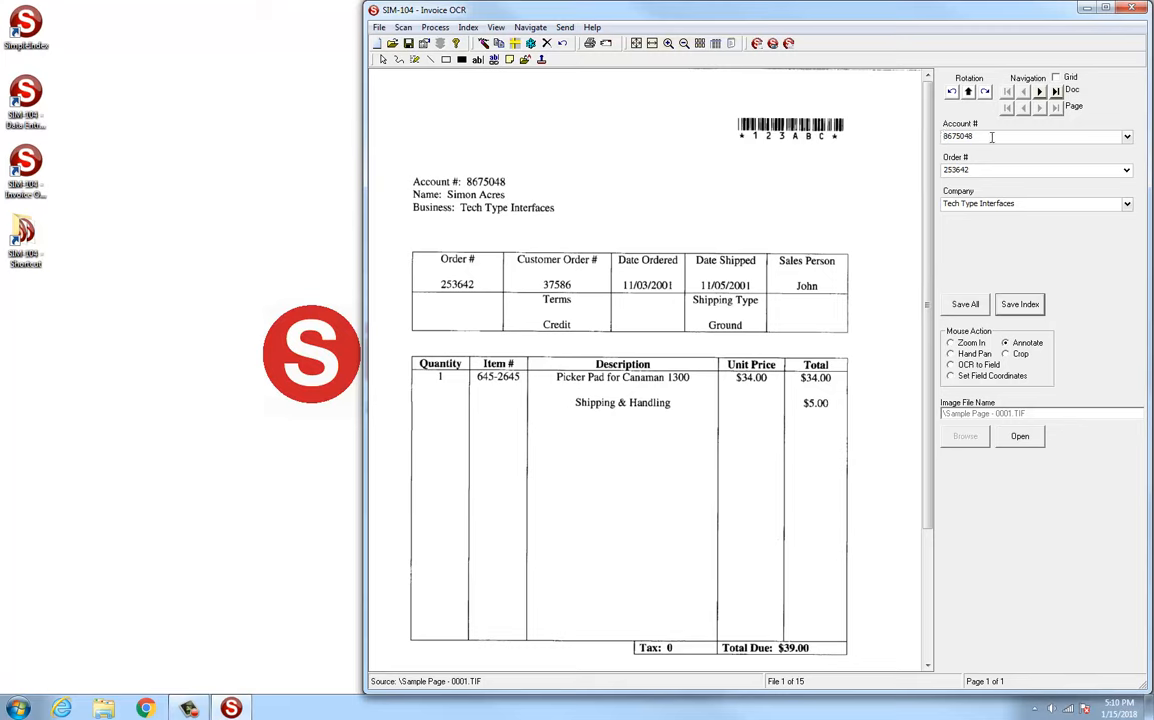
Check the first document's Order # and Company fields and show the batch grid in the maximized window.
left_click(1017, 170)
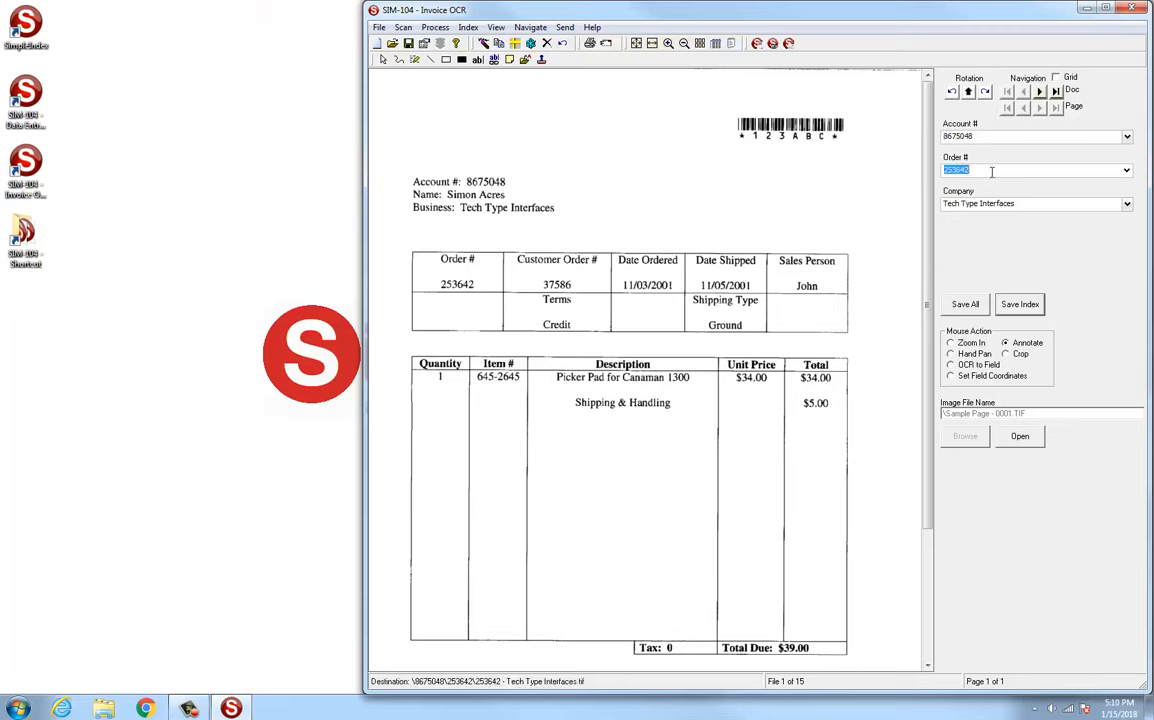
left_click(1018, 202)
left_click(1022, 204)
left_click(1106, 8)
left_click(1062, 72)
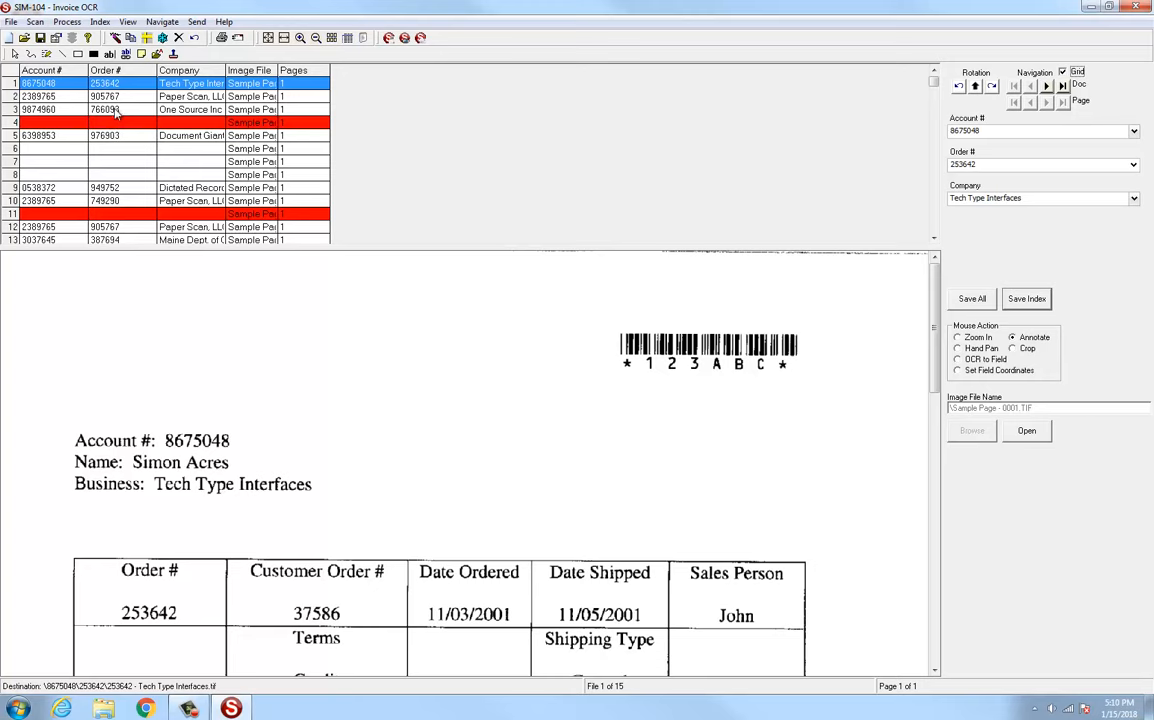
Go through rows 2 to 8 of the grid to examine each document's index values and page image.
left_click(118, 97)
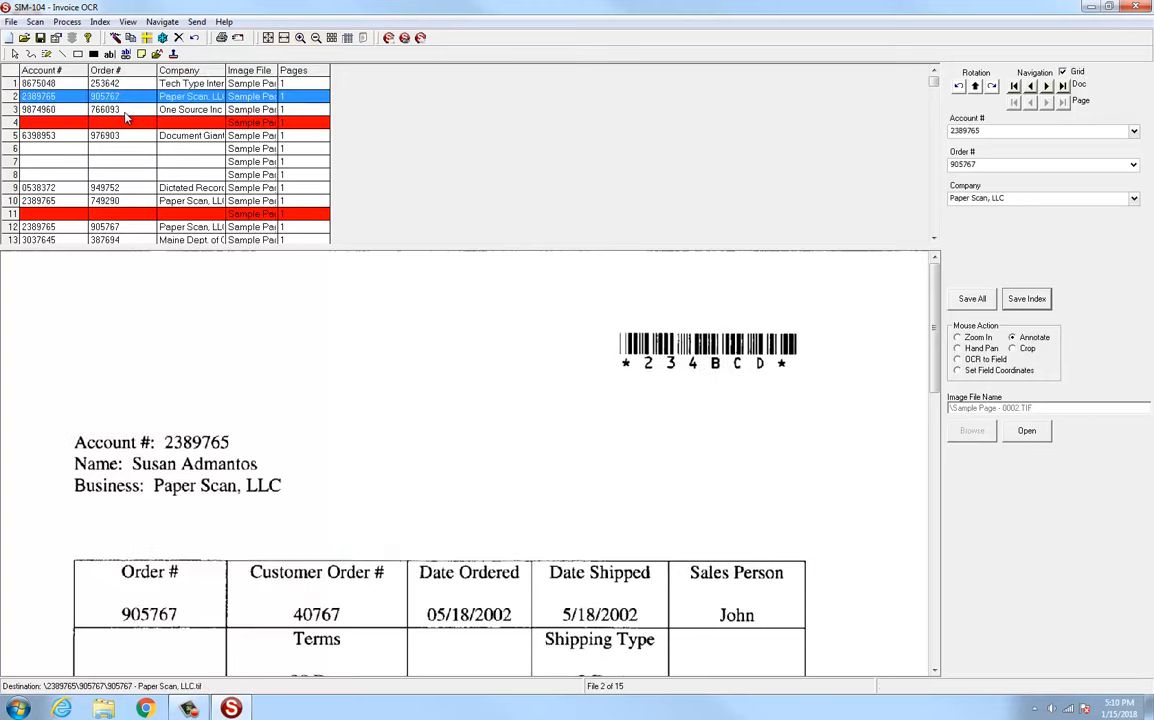
left_click(124, 110)
left_click(122, 123)
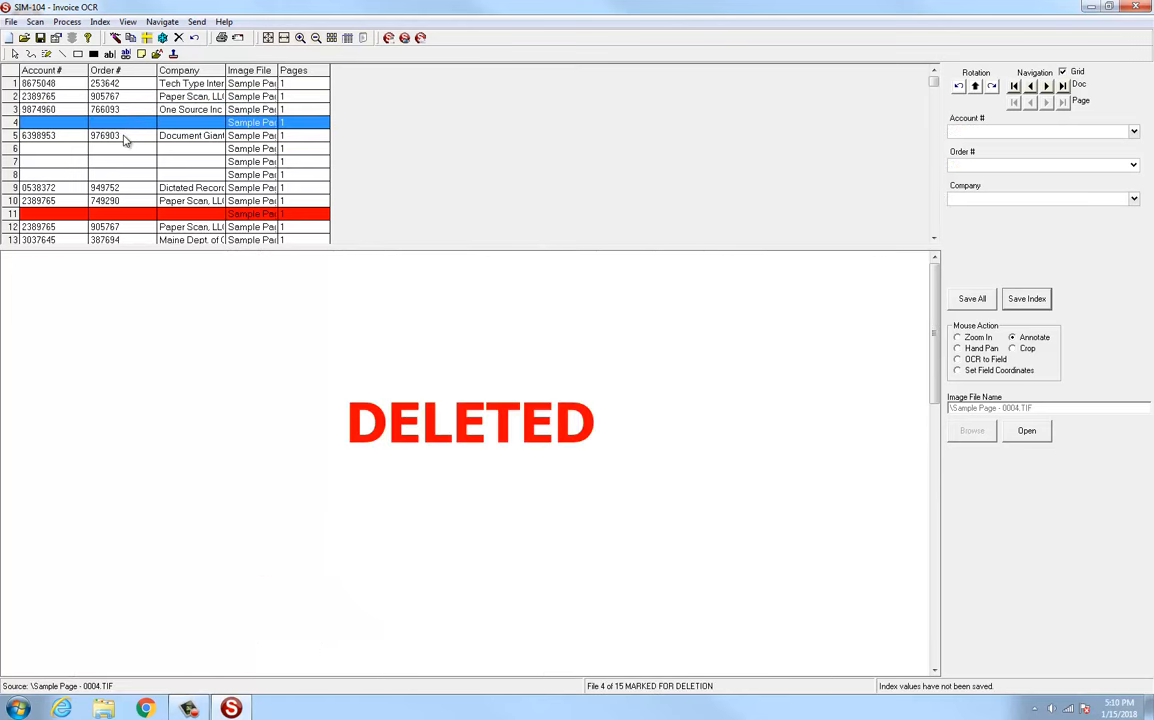
left_click(115, 134)
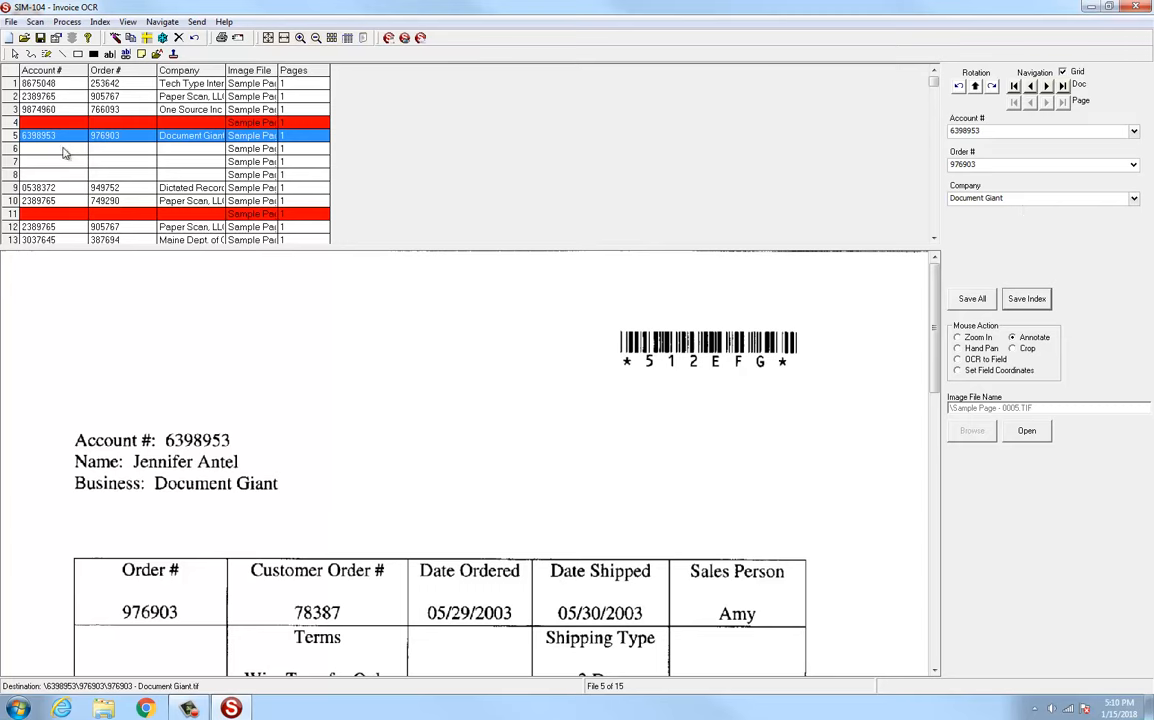
left_click(62, 150)
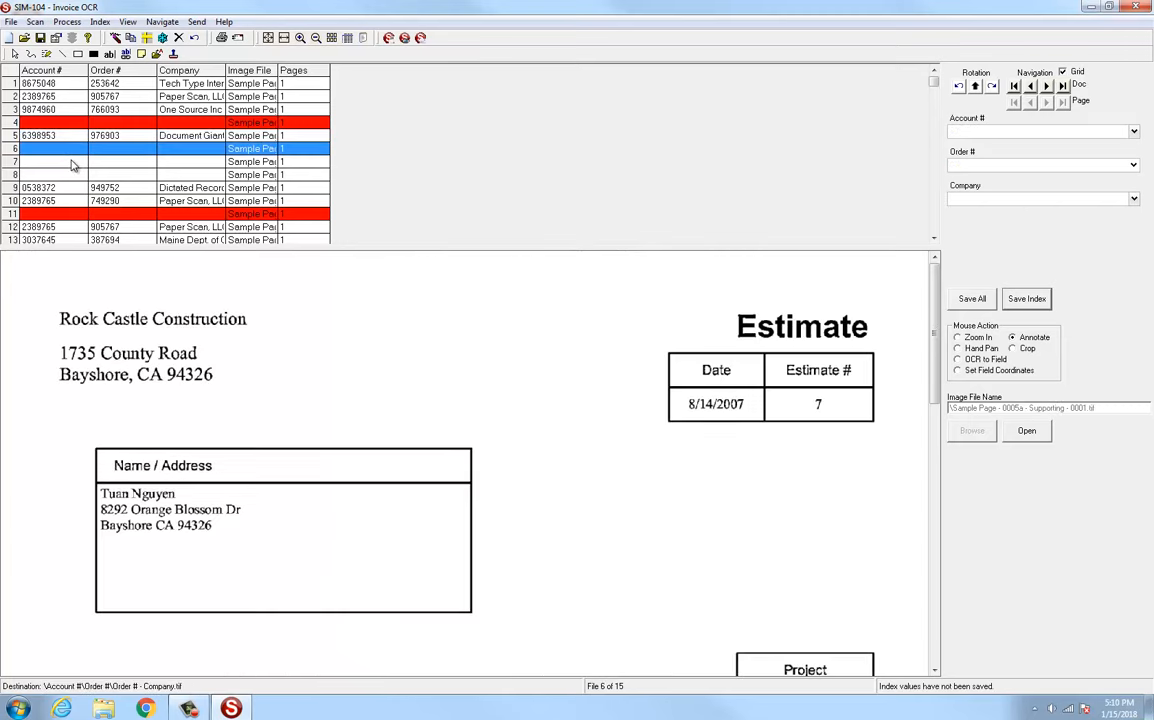
left_click(68, 161)
left_click(76, 174)
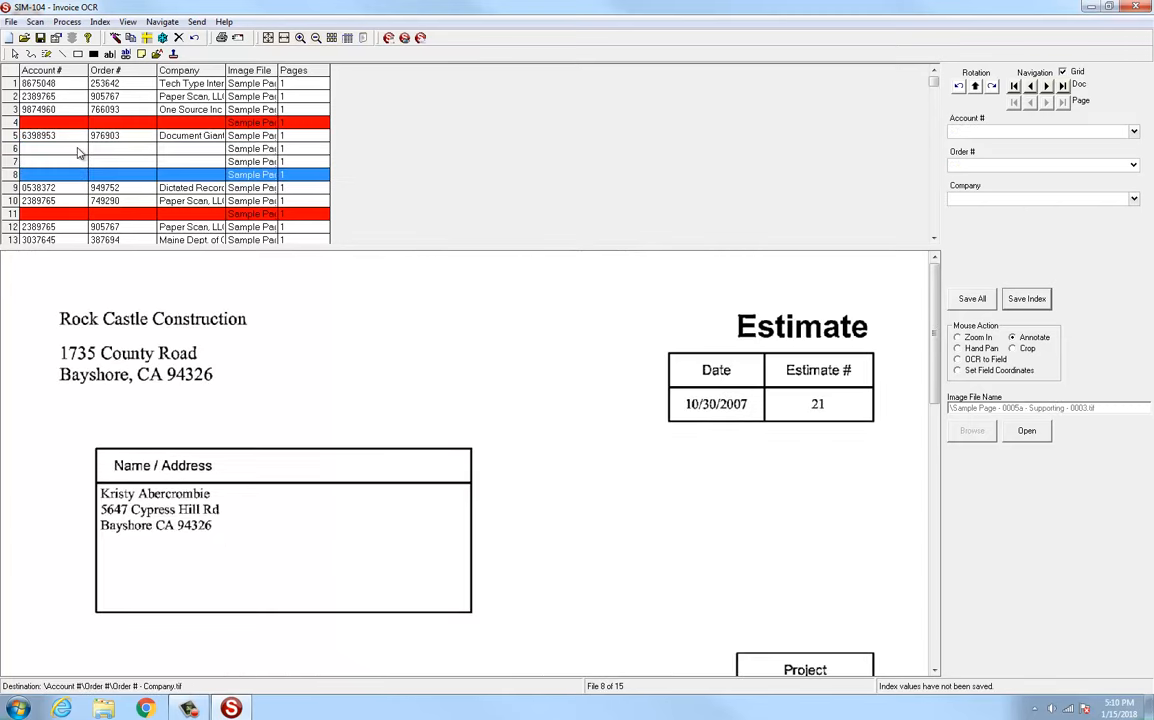
left_click(74, 150)
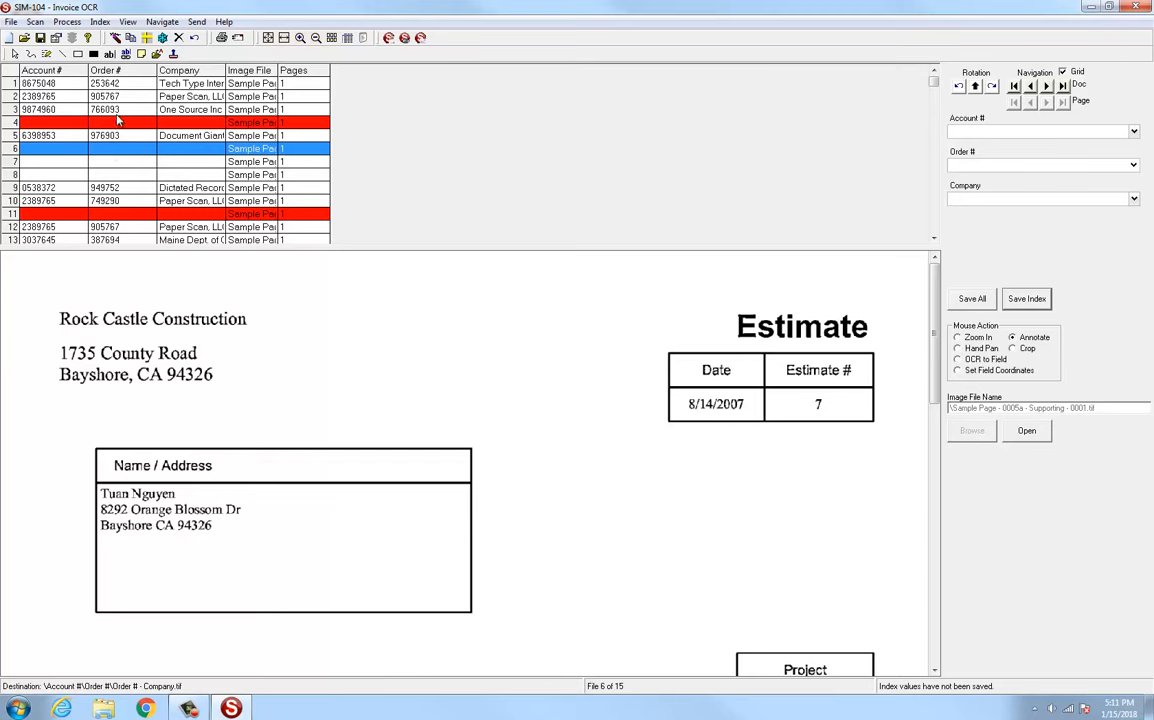
Examine the fifth document, its supporting pages and the remaining documents down to row 15 of the grid.
left_click(117, 137)
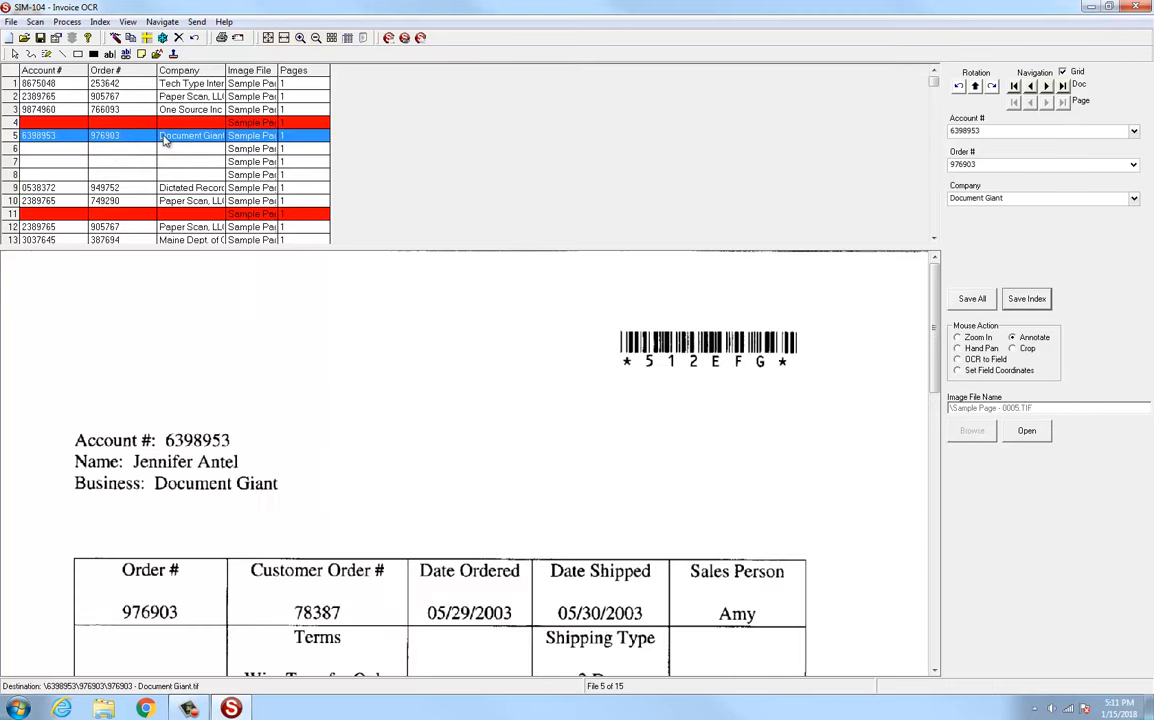
left_click(108, 151)
left_click(110, 163)
left_click(120, 189)
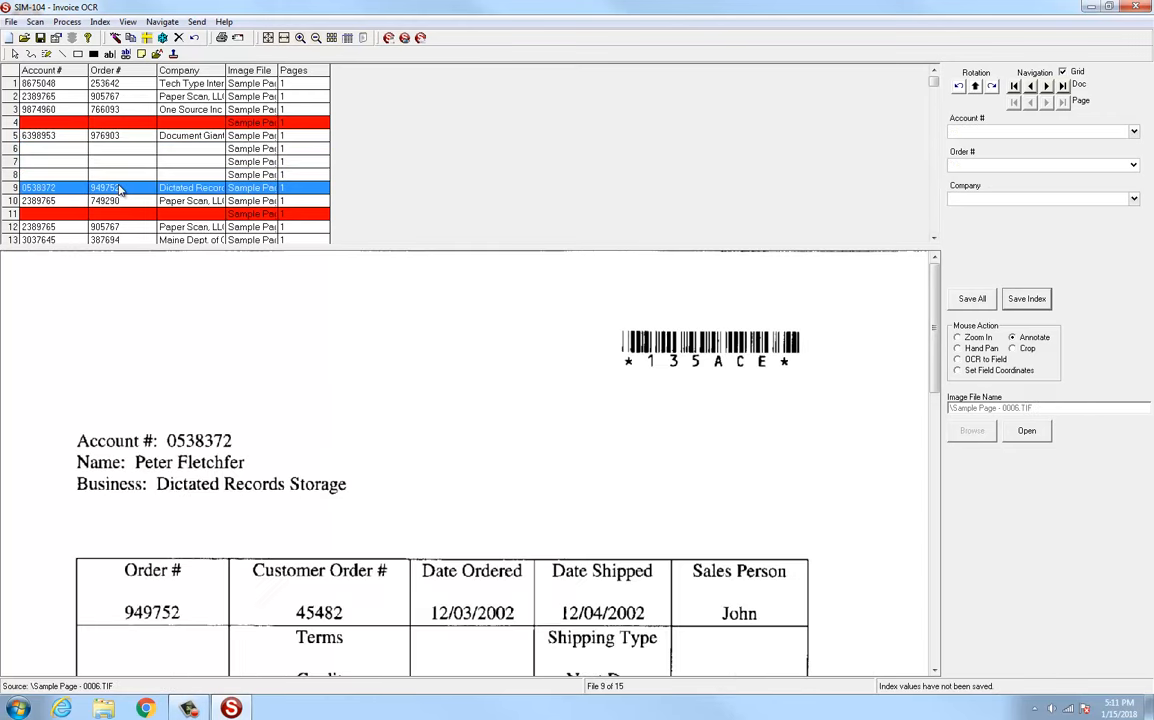
left_click(110, 201)
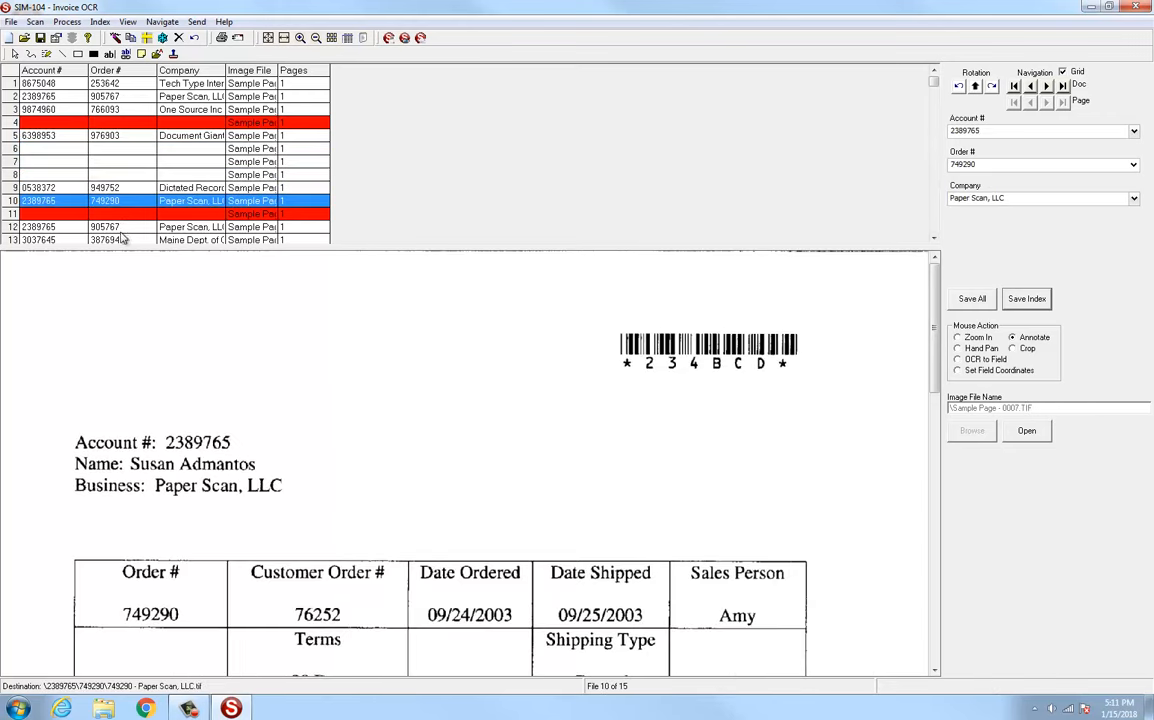
left_click(118, 239)
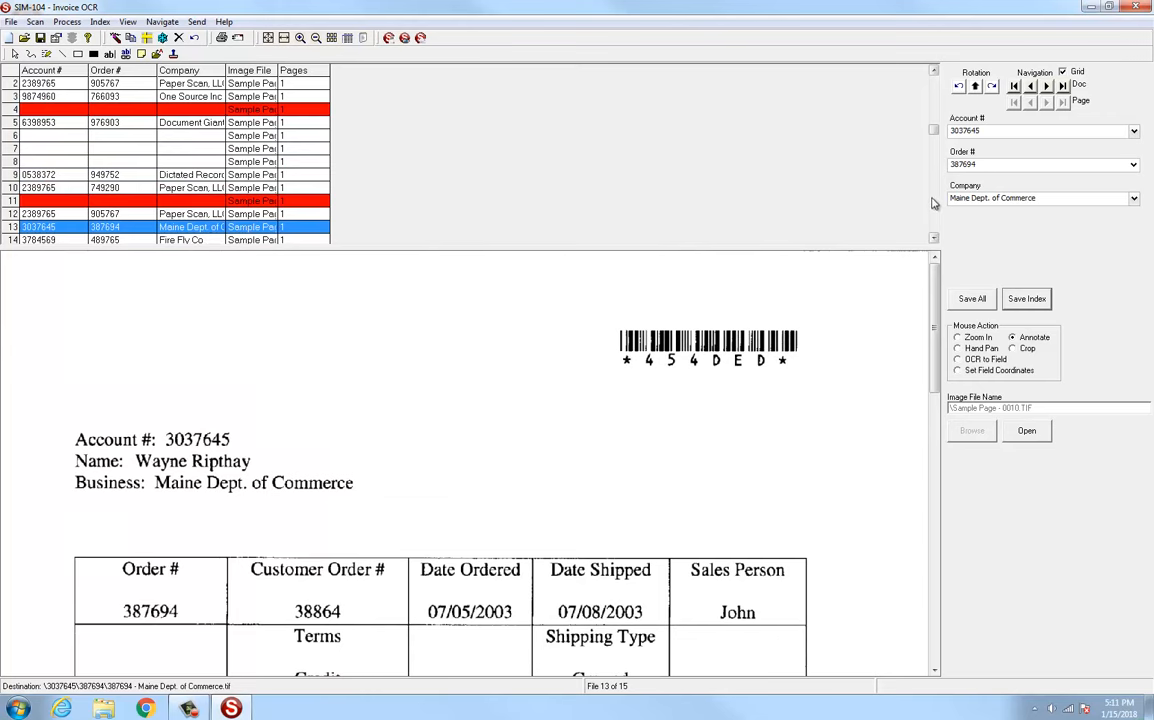
scroll(843, 188, "down", 1)
left_click(112, 214)
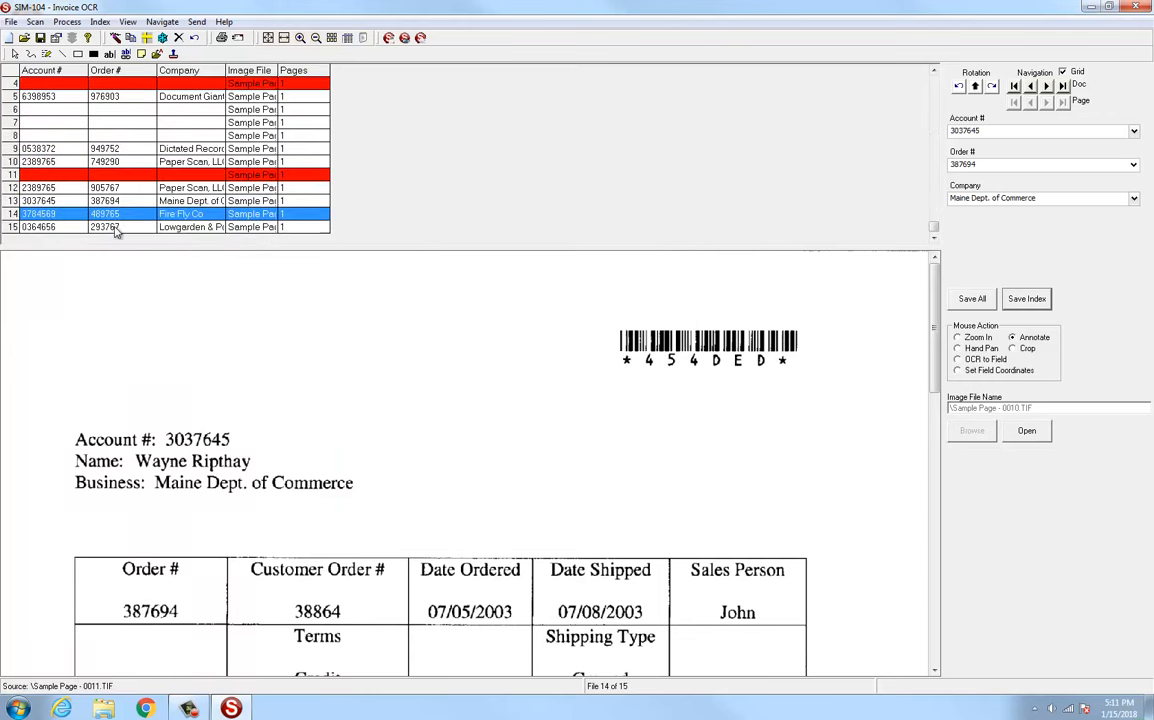
left_click(113, 227)
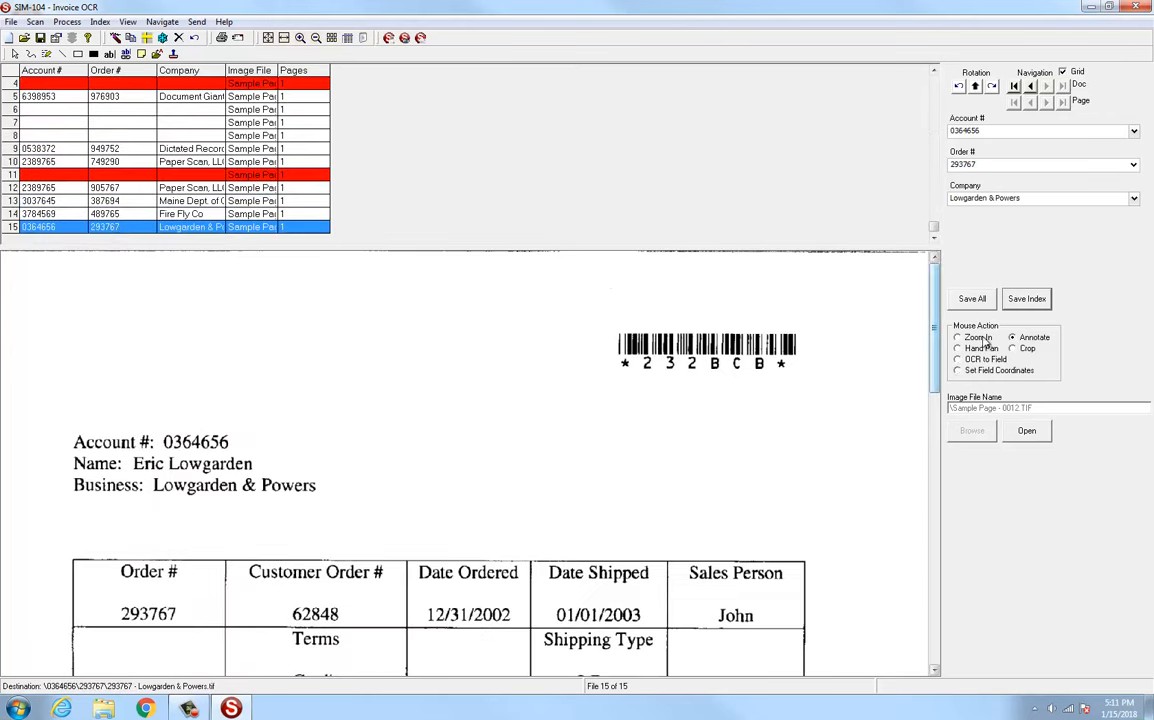
Try to save all indexes in the Invoice OCR batch with their current values.
left_click(972, 299)
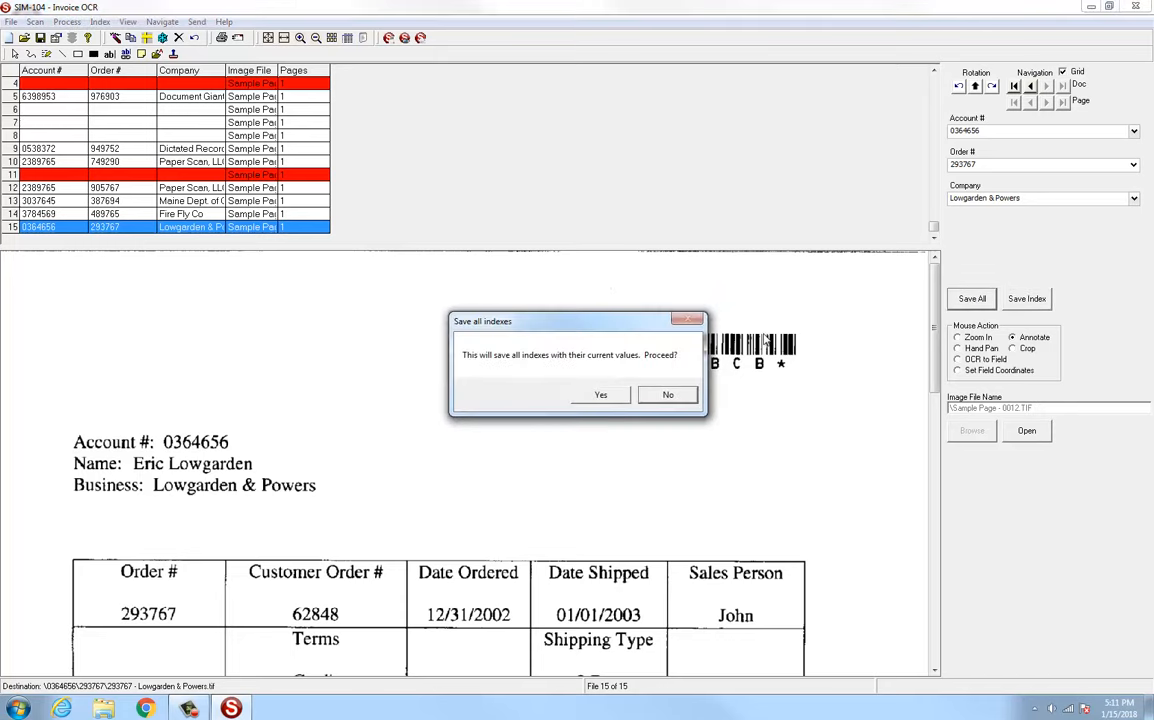
left_click(601, 395)
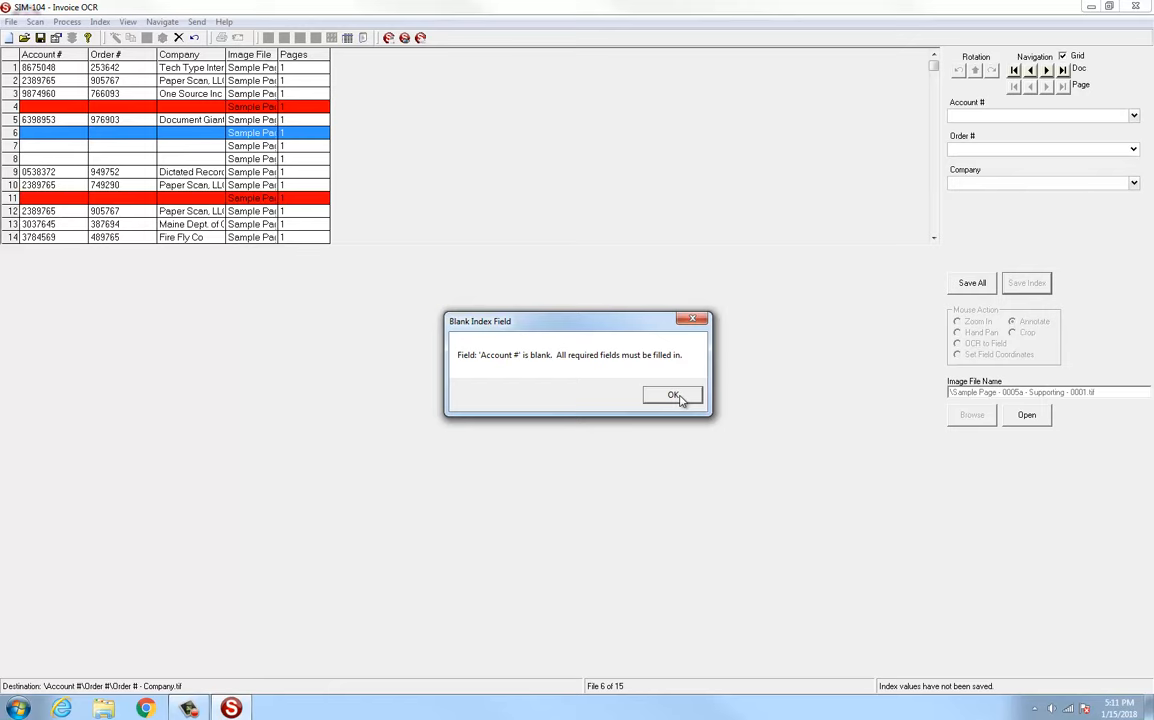
Dismiss the blank-field message, show the batch grid and return to the fifth document.
left_click(674, 395)
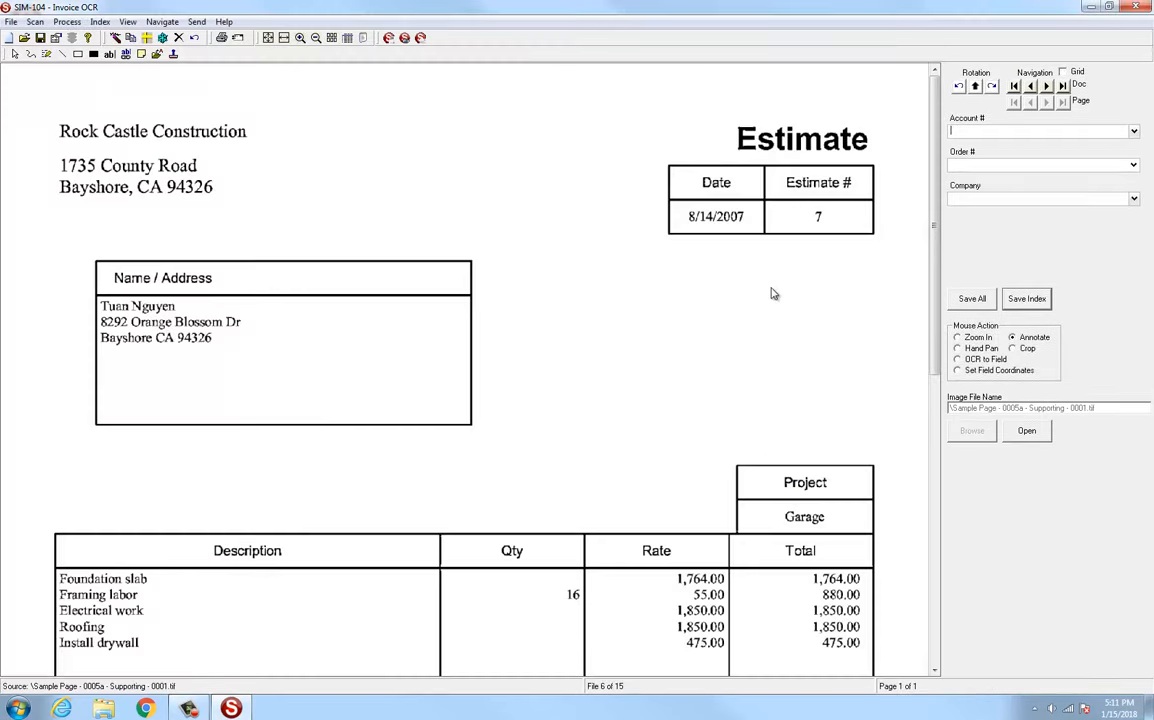
left_click(1063, 72)
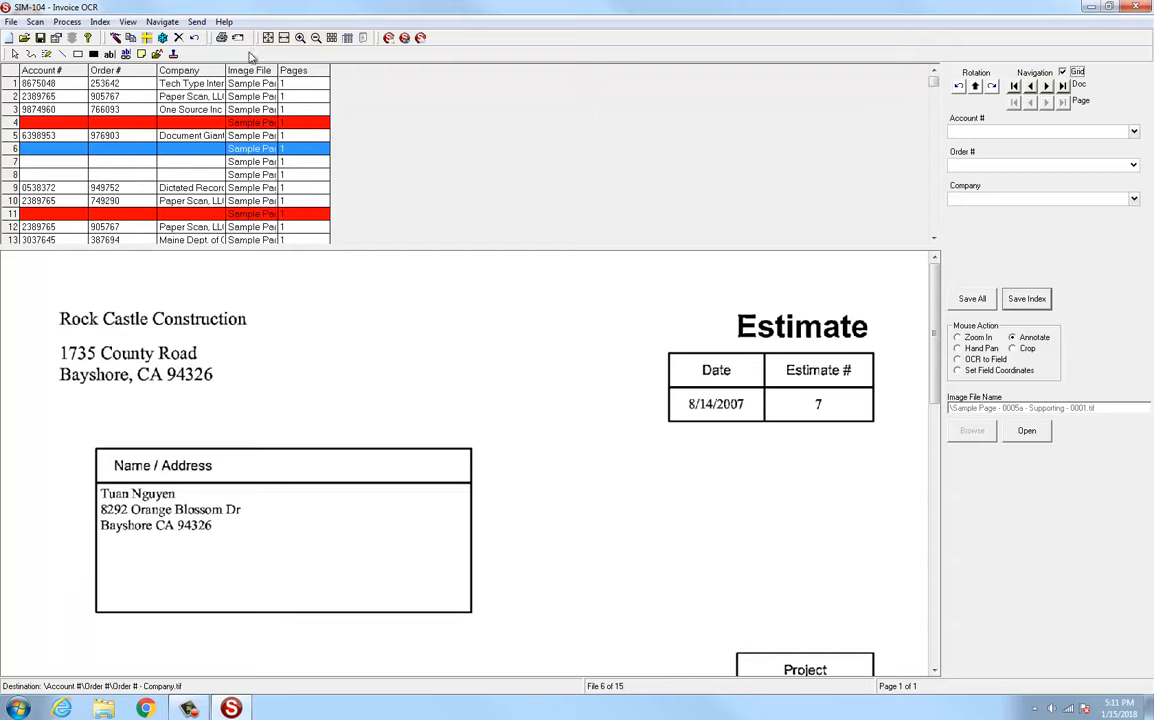
left_click(132, 135)
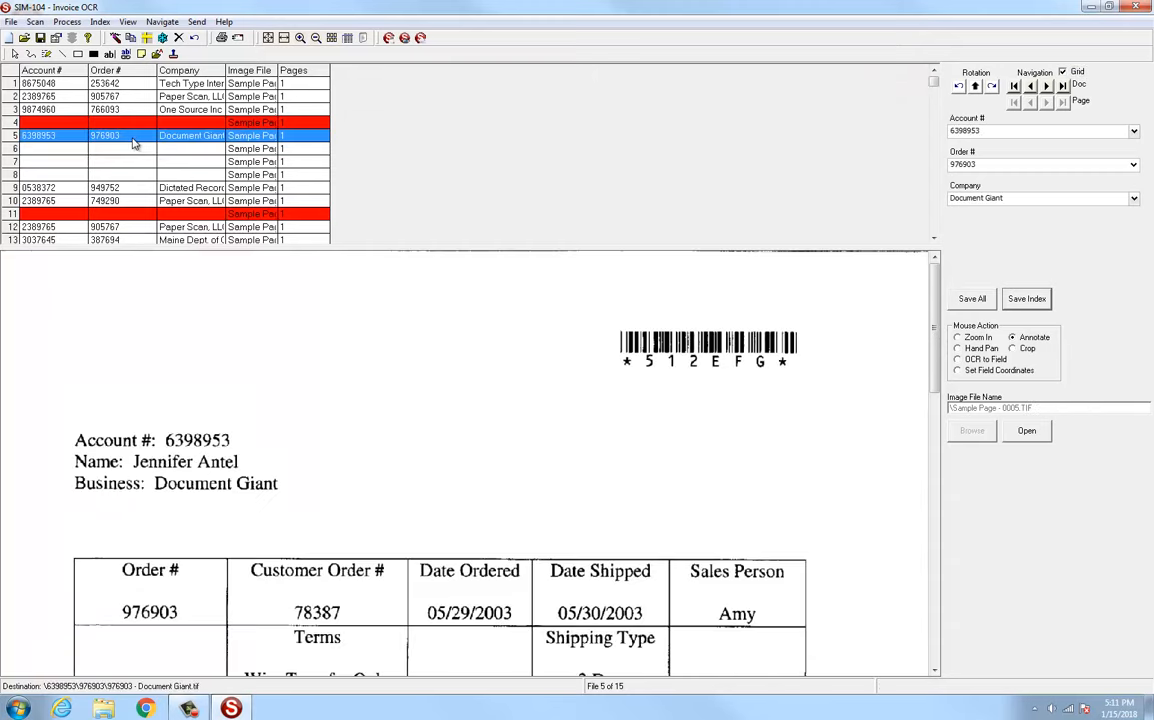
Enable the Forward option for the Account #, Order # and Company index fields in the job options and apply it.
left_click(11, 23)
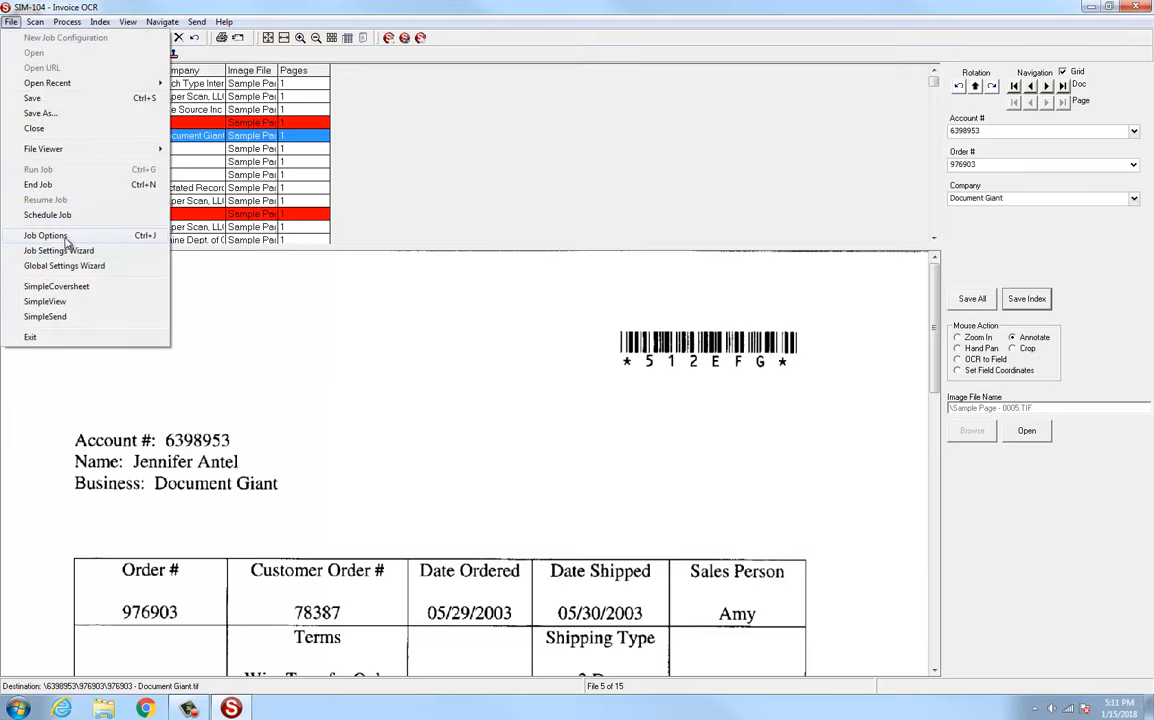
left_click(57, 216)
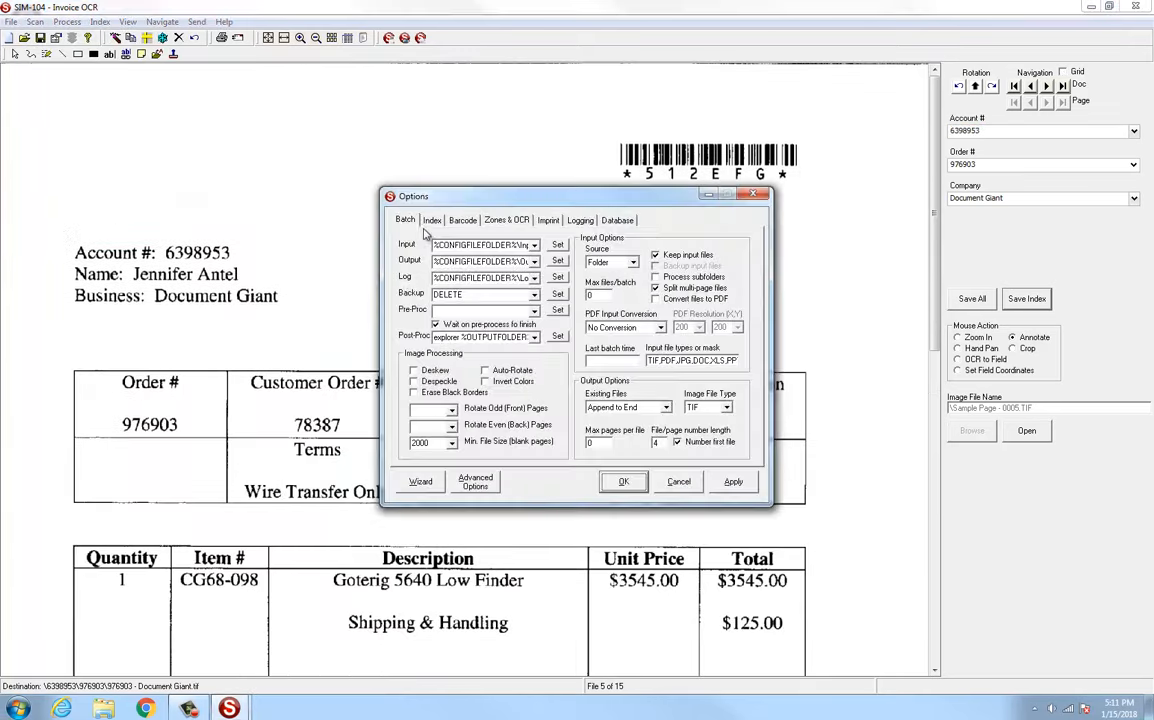
left_click(431, 220)
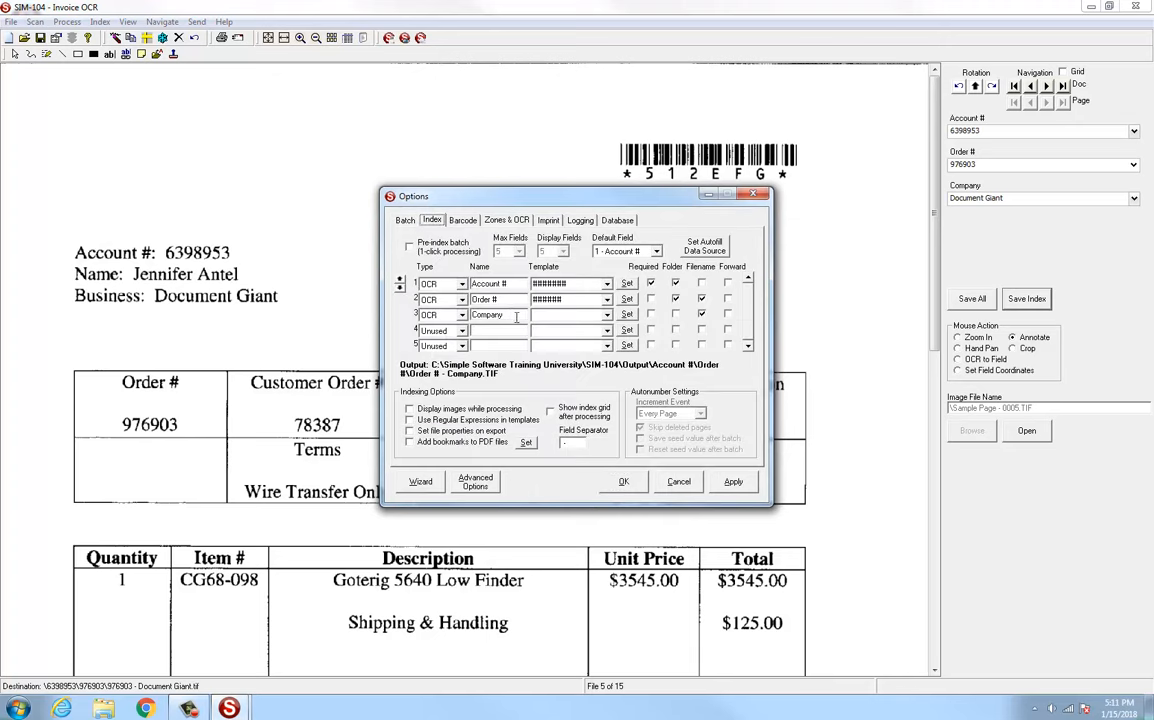
left_click(727, 283)
left_click(727, 298)
left_click(727, 313)
left_click(740, 484)
left_click(624, 482)
Show the batch grid and save the index values of documents 5 and 6 individually.
left_click(1063, 72)
left_click(1029, 304)
left_click(1029, 305)
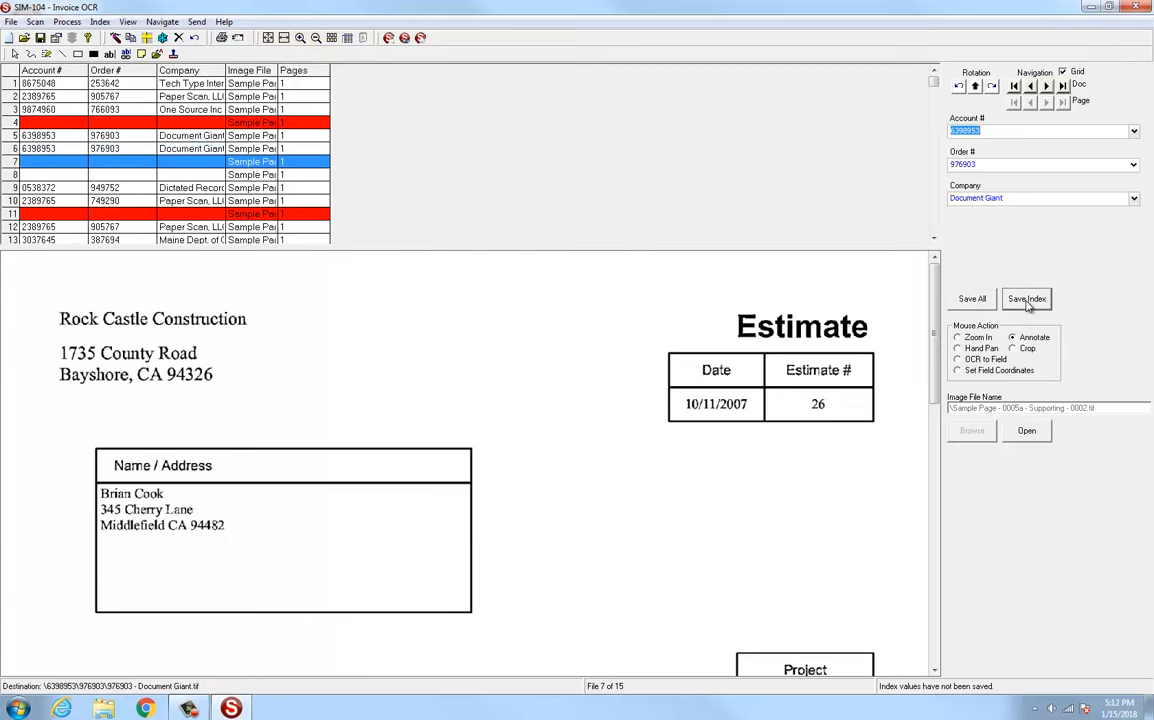
Save all indexes in the batch with their current values and release the batch.
left_click(972, 299)
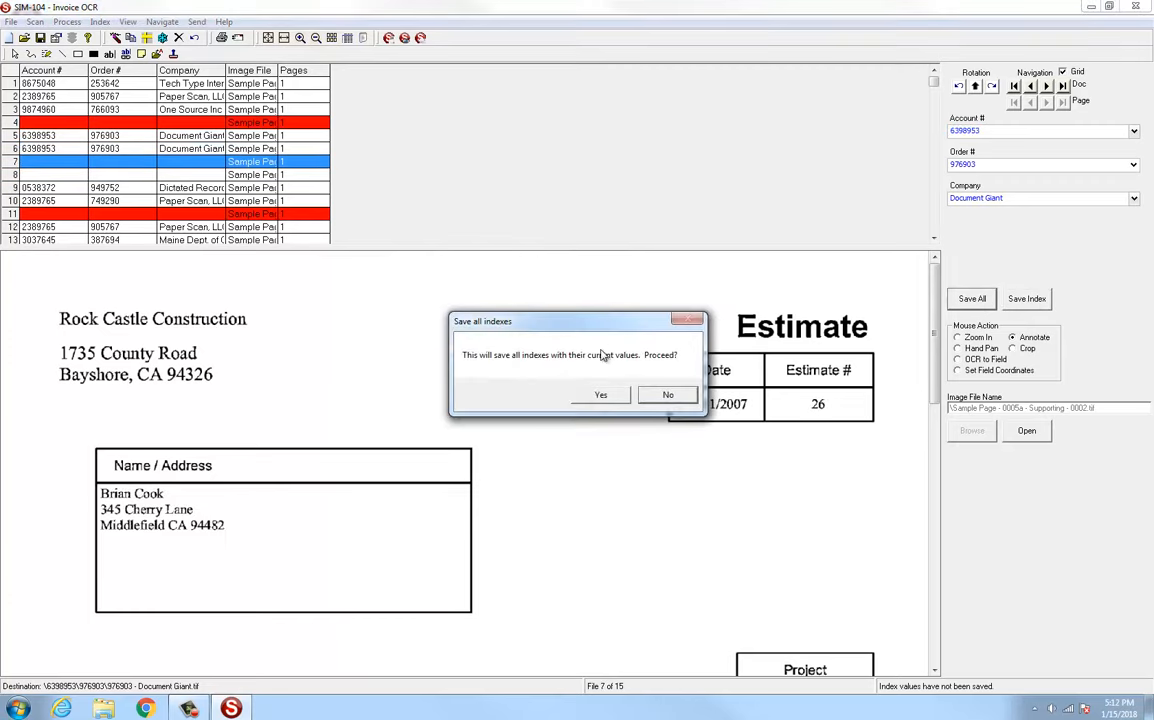
left_click(599, 396)
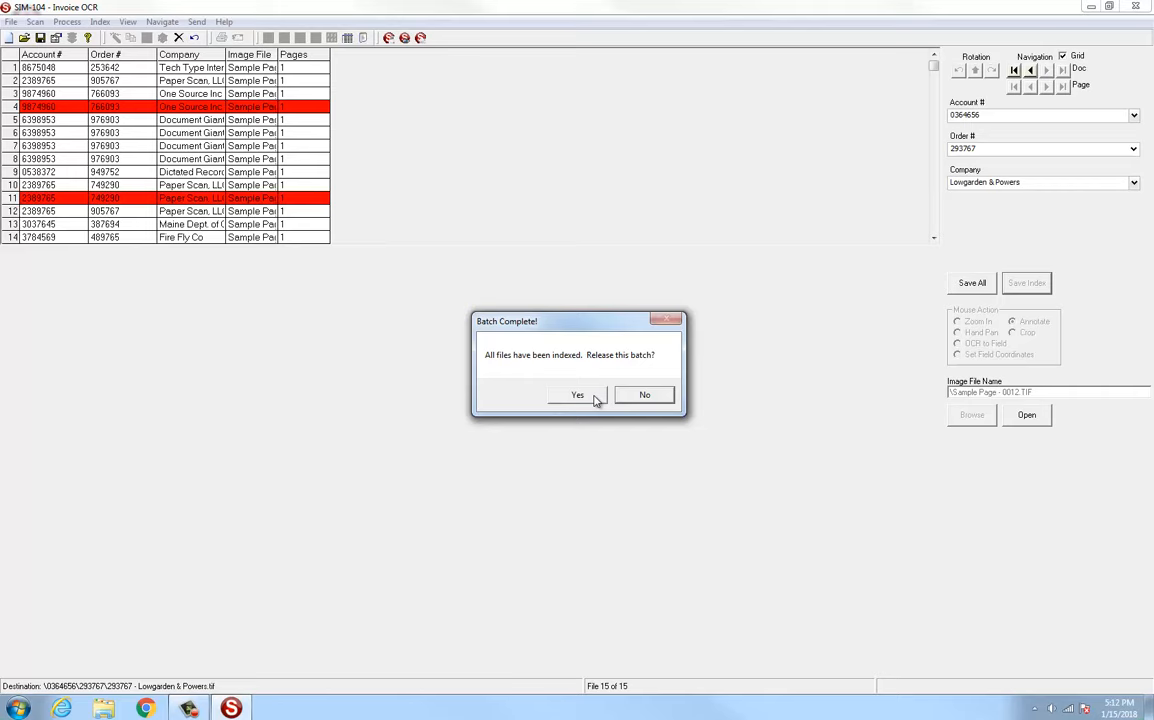
left_click(578, 395)
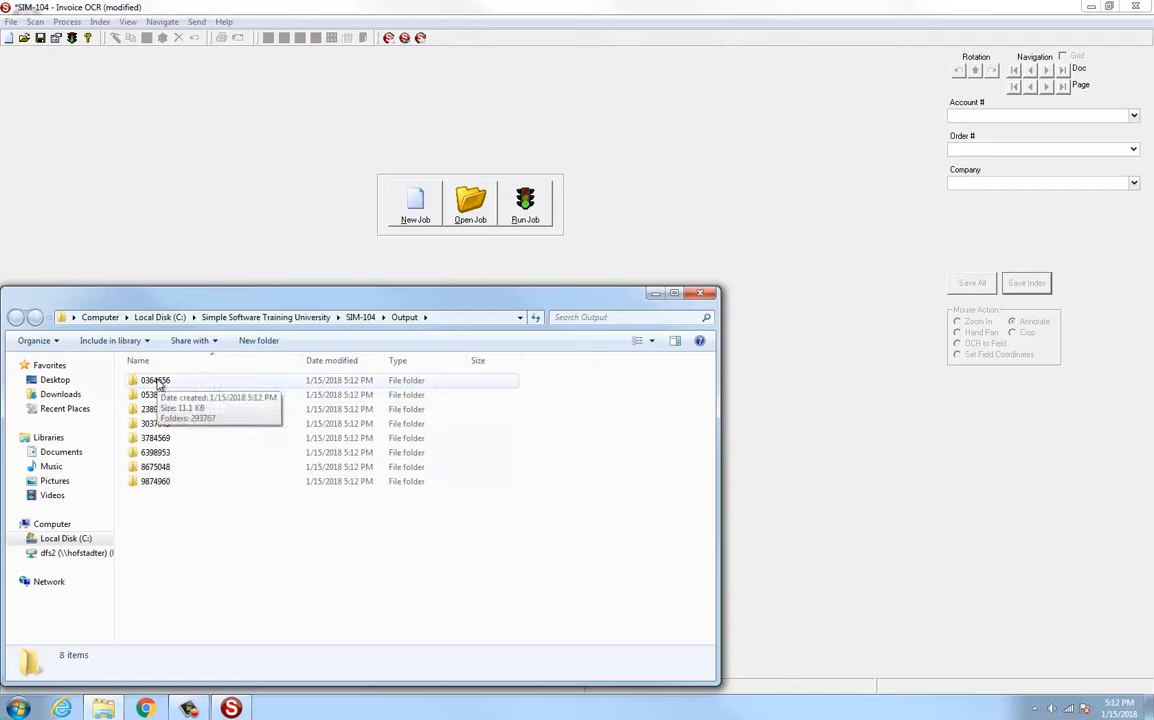
Open the first account folder in the SIM-104 Output folder and its order subfolder to examine the exported file.
double_click(155, 381)
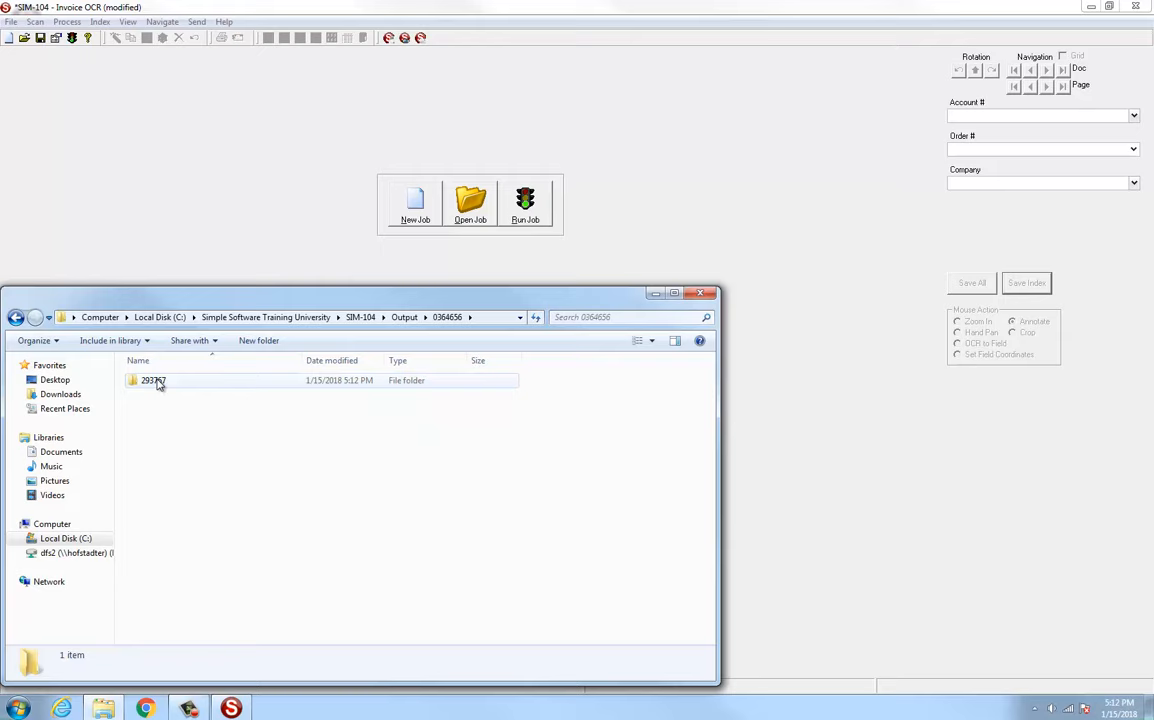
double_click(155, 381)
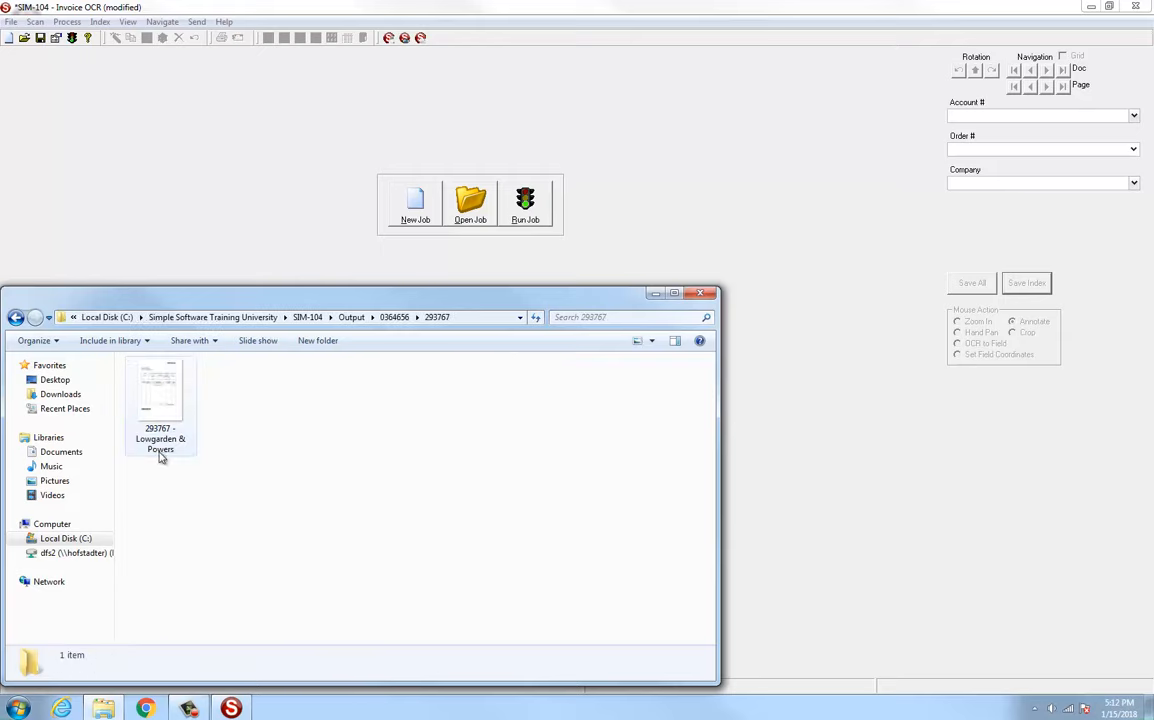